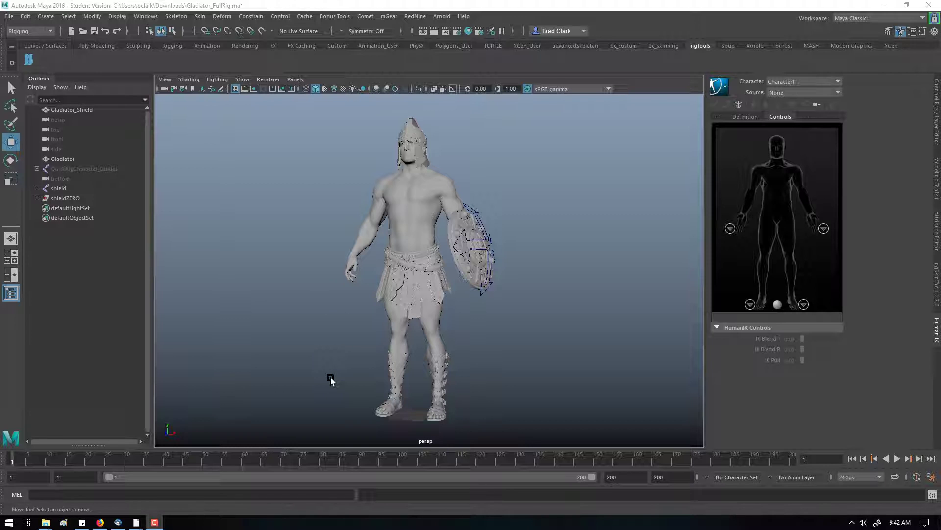
pyautogui.keyDown('alt'); pyautogui.moveTo(328, 377); pyautogui.dragTo(295, 386); pyautogui.keyUp('alt')
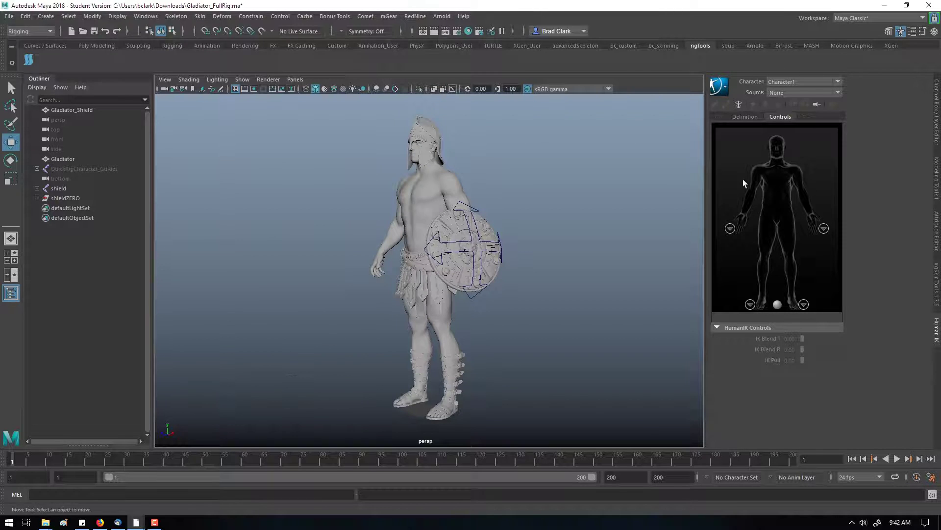
pyautogui.keyDown('alt'); pyautogui.moveTo(460, 189); pyautogui.dragTo(554, 226); pyautogui.keyUp('alt')
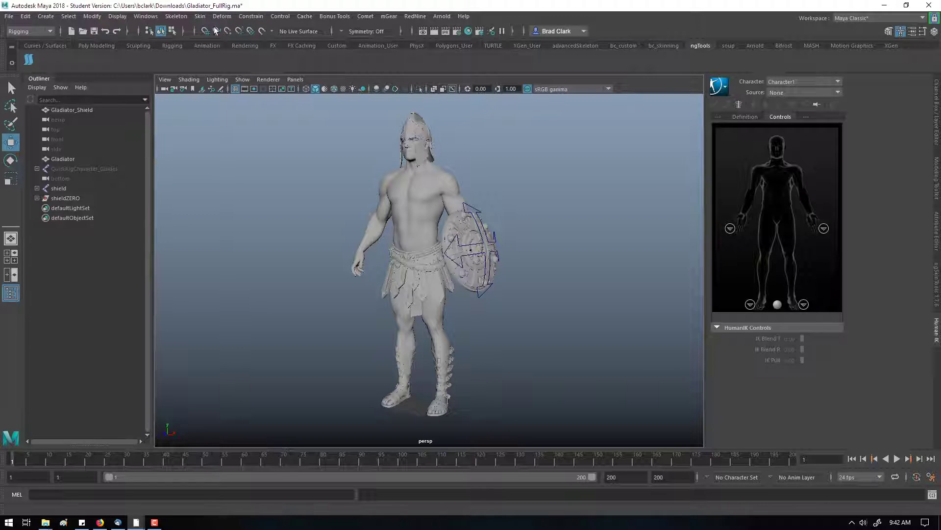
pyautogui.click(724, 88)
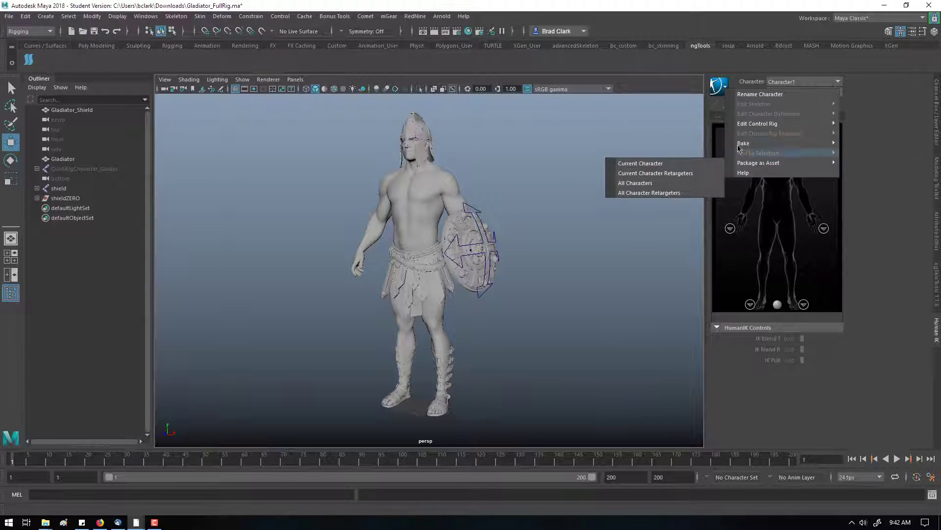
pyautogui.click(900, 102)
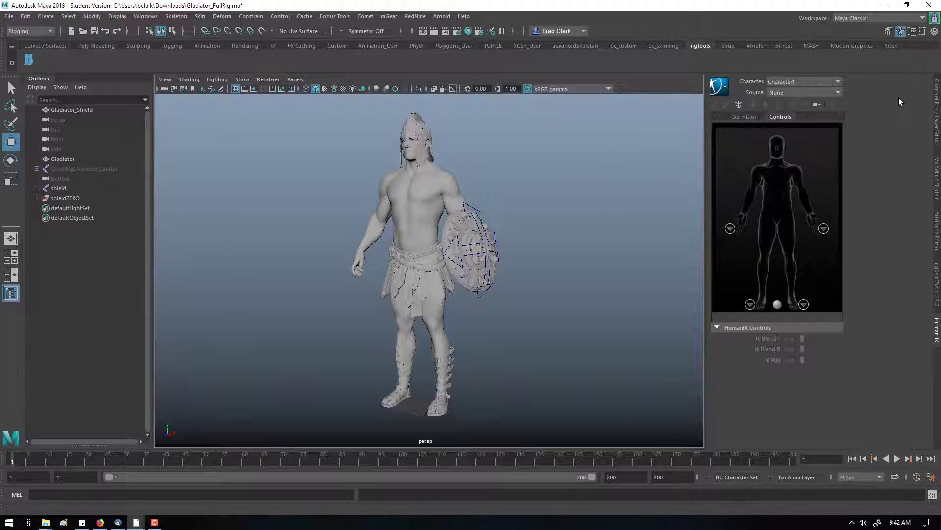
pyautogui.click(740, 116)
pyautogui.click(724, 115)
pyautogui.click(720, 88)
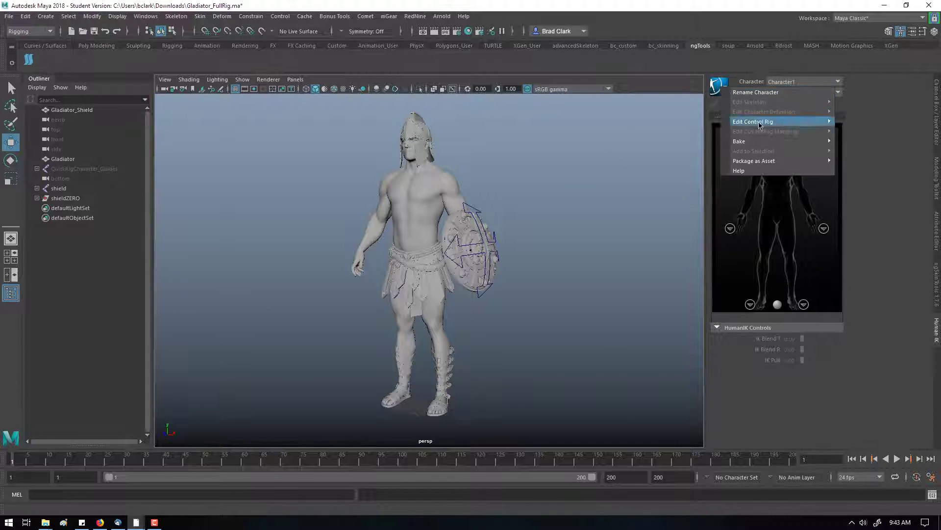
pyautogui.moveTo(755, 161)
pyautogui.click(890, 196)
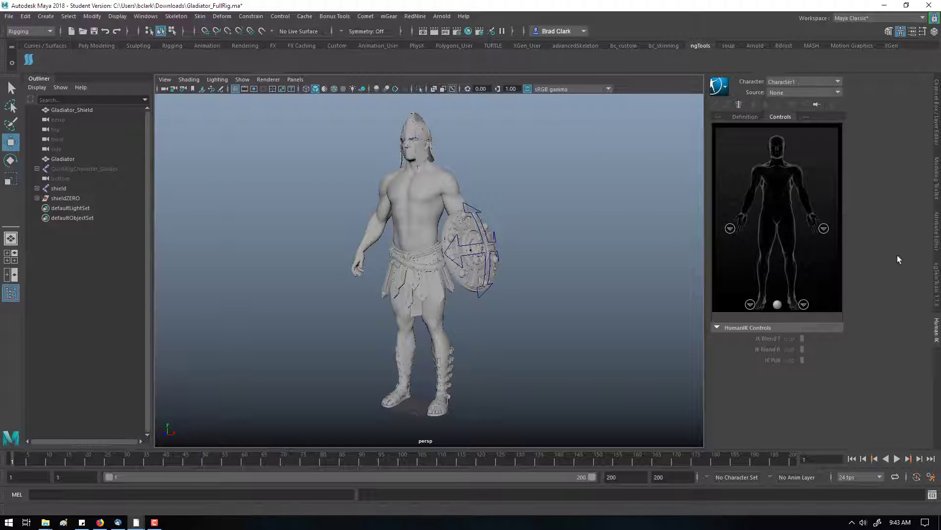
# Create a default HumanIK skeleton with no existing character active, and delete its Character2_Reference hierarchy.
pyautogui.click(800, 83)
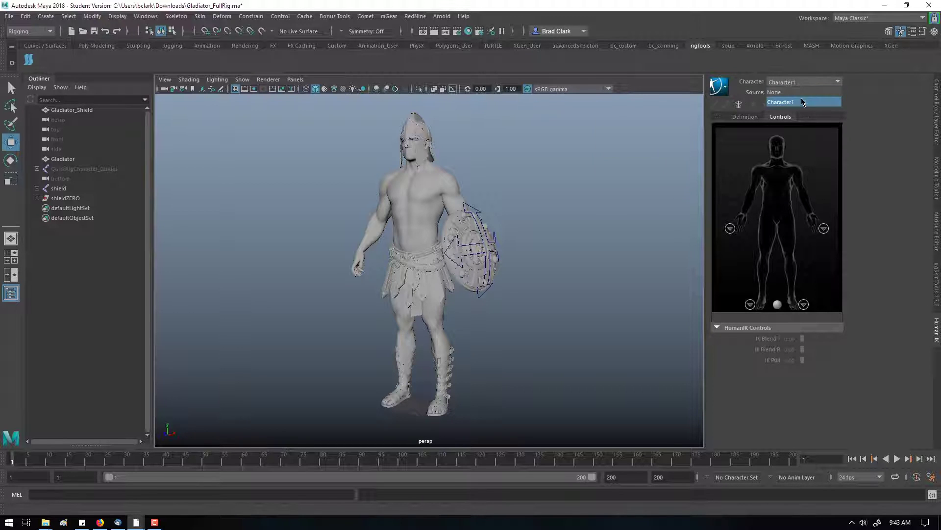
pyautogui.click(801, 98)
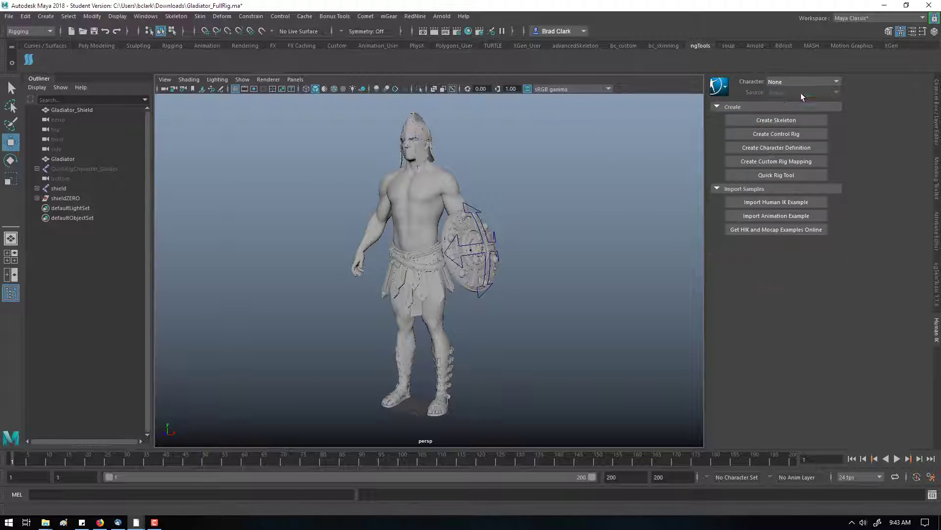
pyautogui.click(777, 121)
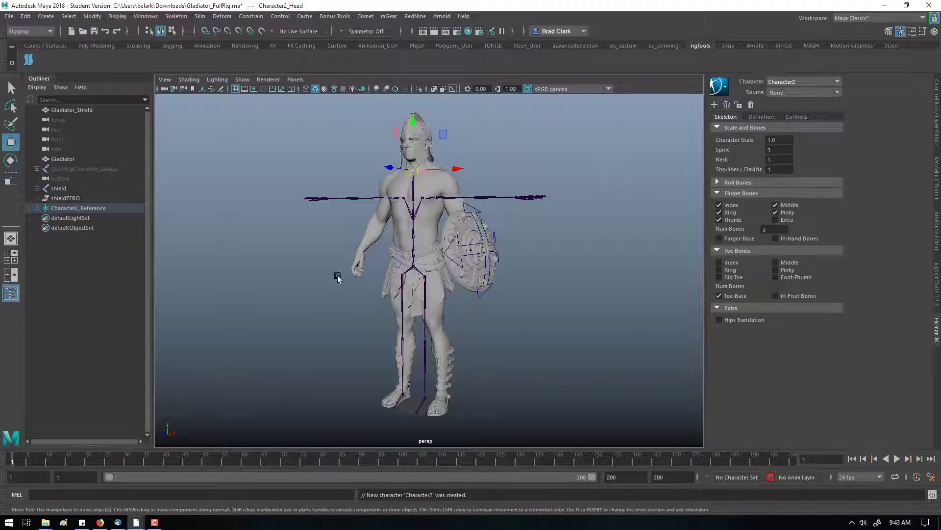
pyautogui.click(128, 208)
pyautogui.press('Delete')
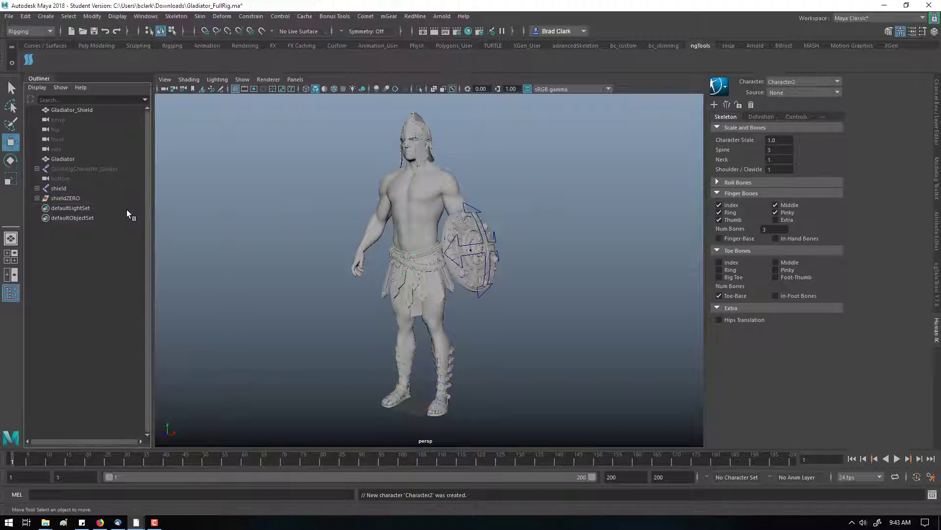
# Open the Quick Rig tool and switch it to Step-By-Step mode.
pyautogui.click(438, 313)
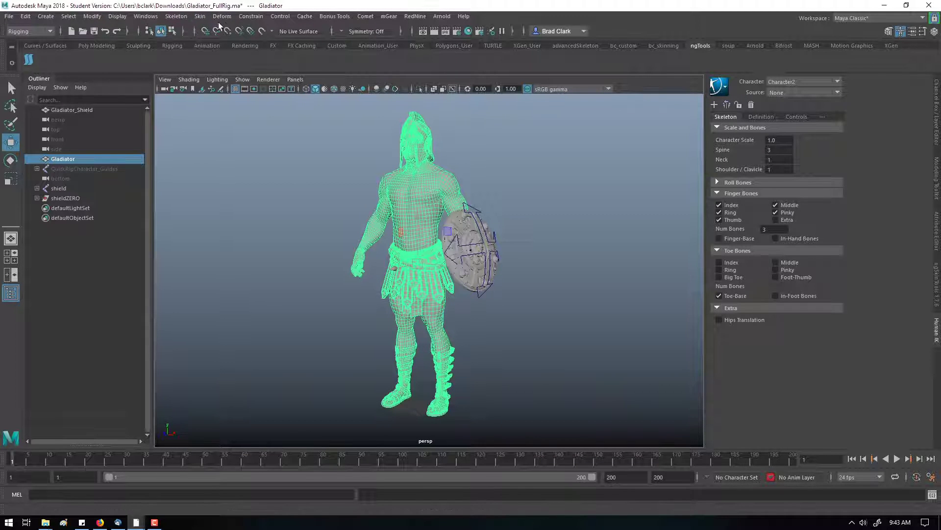
pyautogui.click(175, 17)
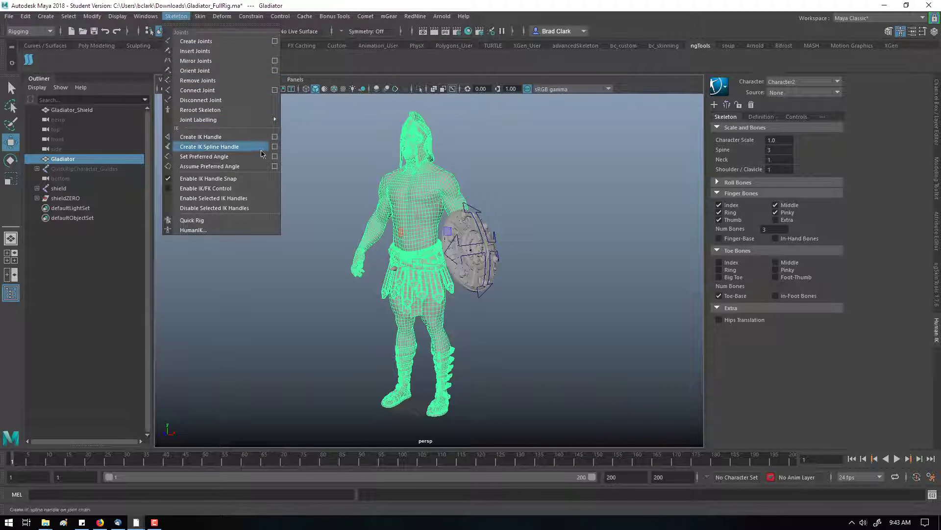
pyautogui.moveTo(155, 16)
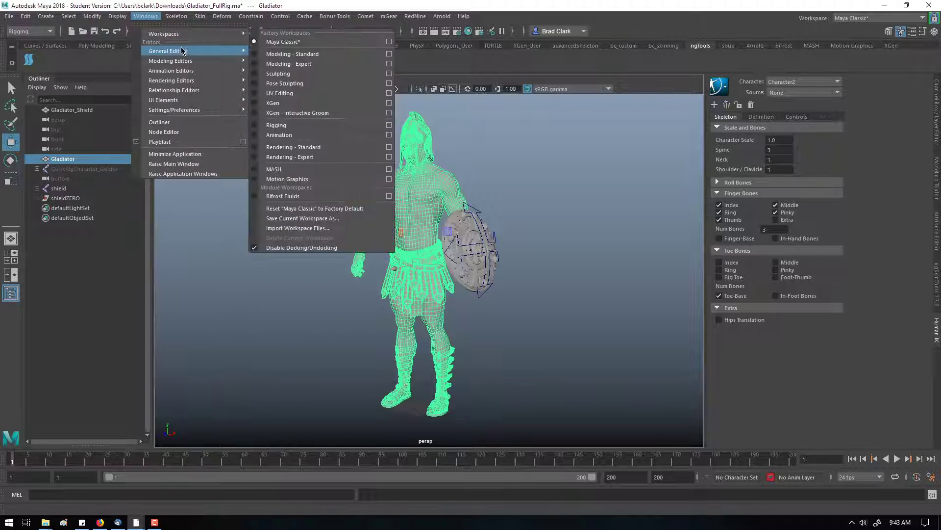
pyautogui.moveTo(196, 71)
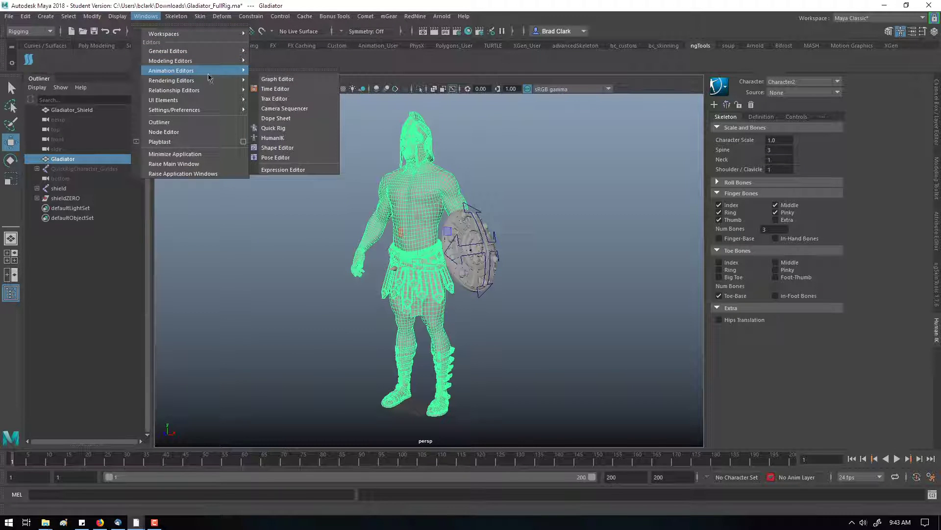
pyautogui.click(294, 131)
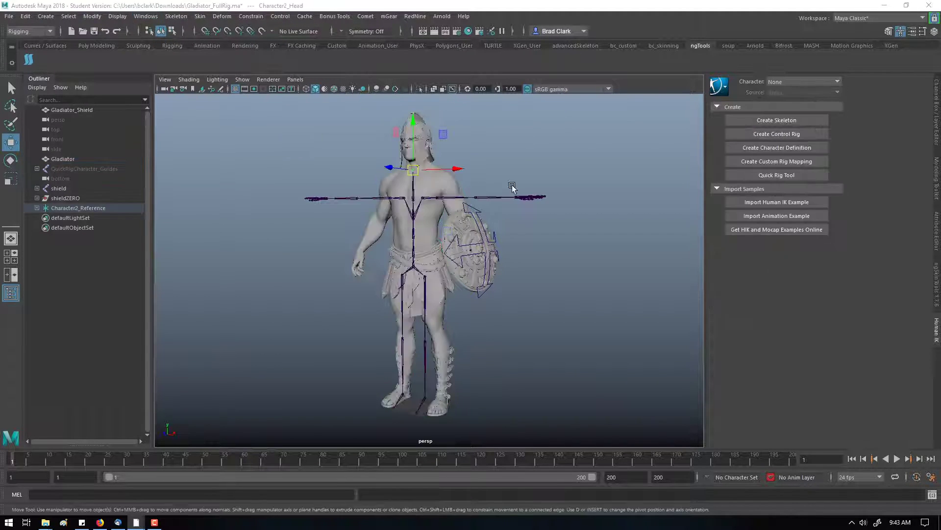
pyautogui.moveTo(416, 186); pyautogui.dragTo(224, 146)
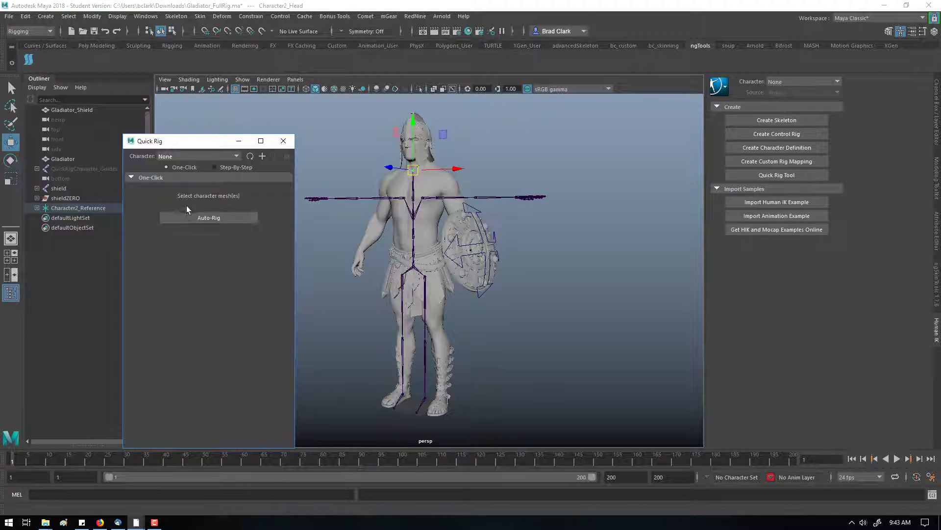
pyautogui.click(228, 166)
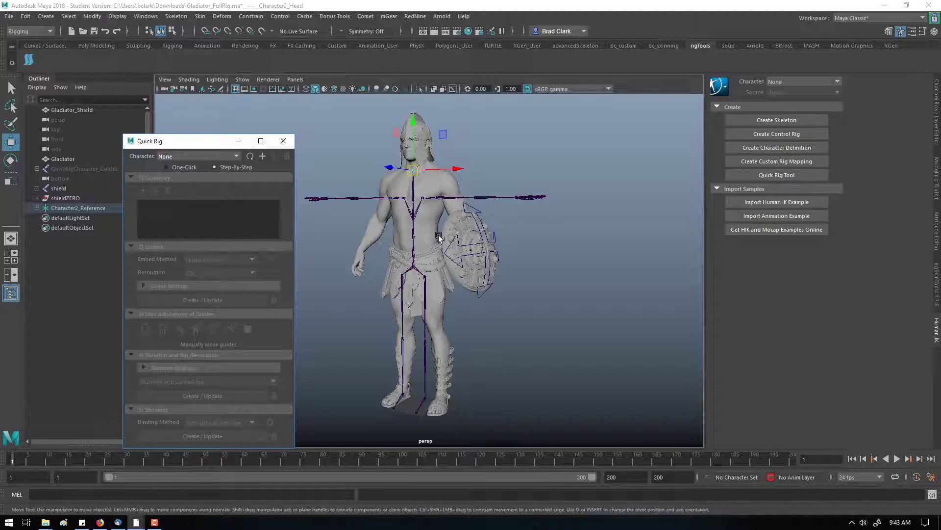
# Create a new Quick Rig character, add the Gladiator mesh as its geometry, and use the Imperfect Mesh embed method.
pyautogui.click(420, 231)
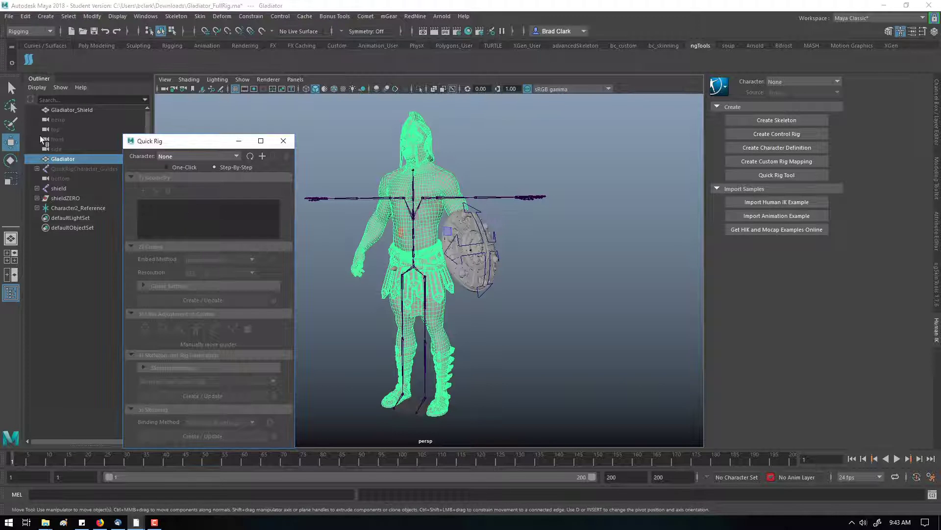
pyautogui.click(70, 160)
pyautogui.moveTo(71, 160); pyautogui.dragTo(100, 157)
pyautogui.moveTo(100, 157); pyautogui.dragTo(189, 226, button='middle')
pyautogui.moveTo(196, 142); pyautogui.dragTo(206, 94)
pyautogui.click(272, 109)
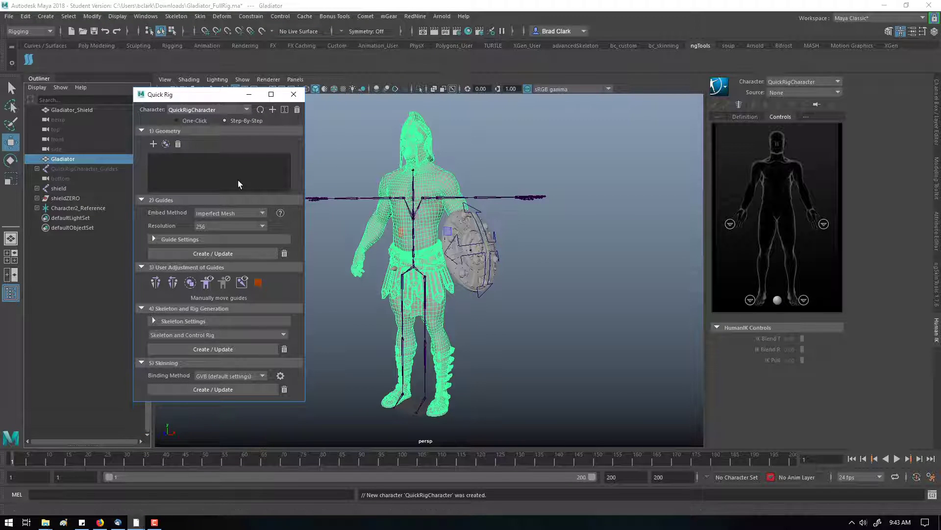
pyautogui.click(153, 143)
pyautogui.click(219, 216)
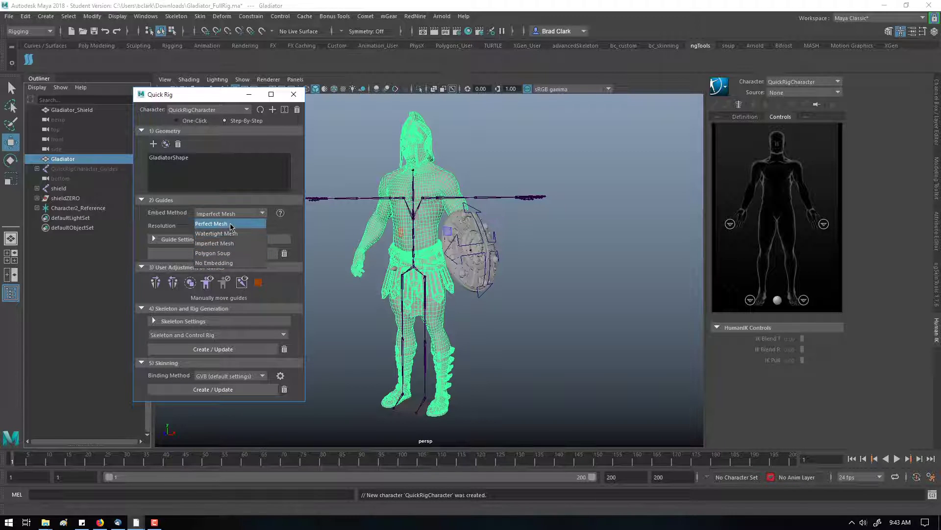
pyautogui.click(228, 242)
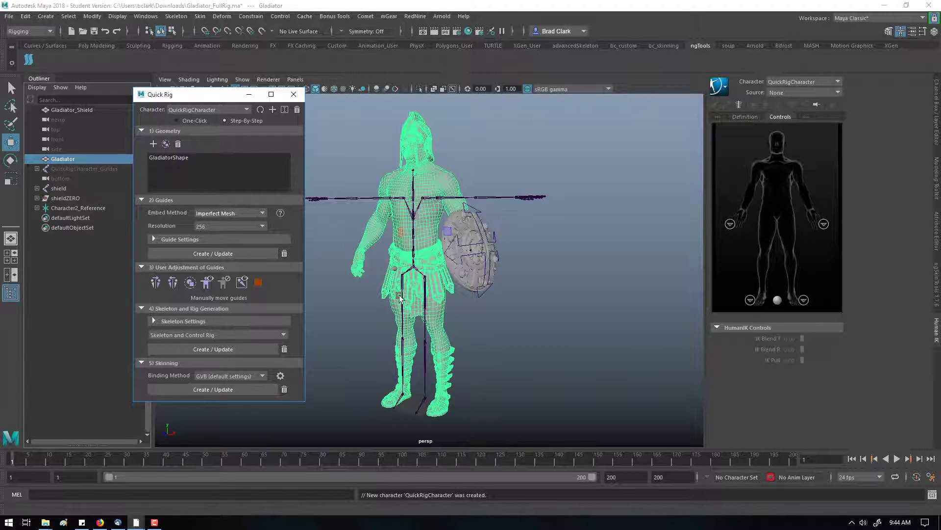
# Delete the leftover Character2_Reference skeleton from the scene.
pyautogui.click(82, 216)
pyautogui.click(84, 211)
pyautogui.press('Delete')
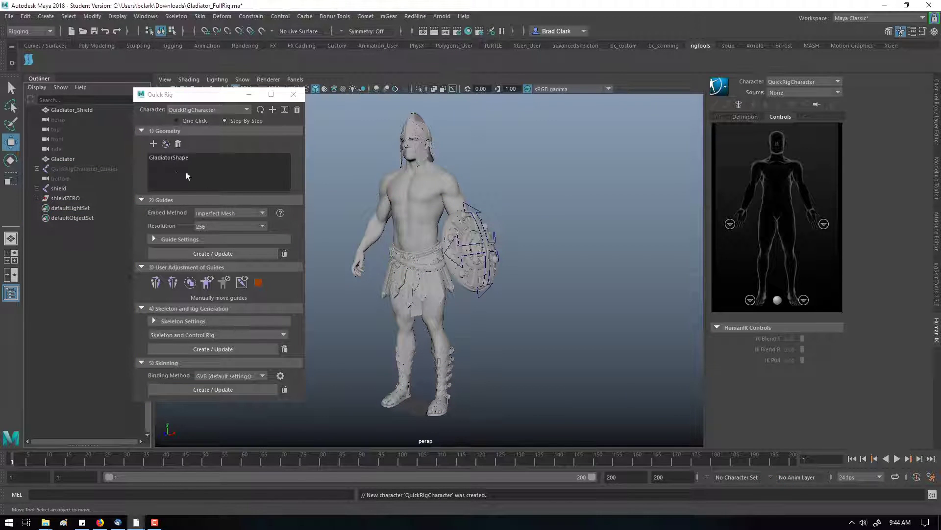
# Generate the Quick Rig joint guides for the Gladiator mesh.
pyautogui.click(229, 252)
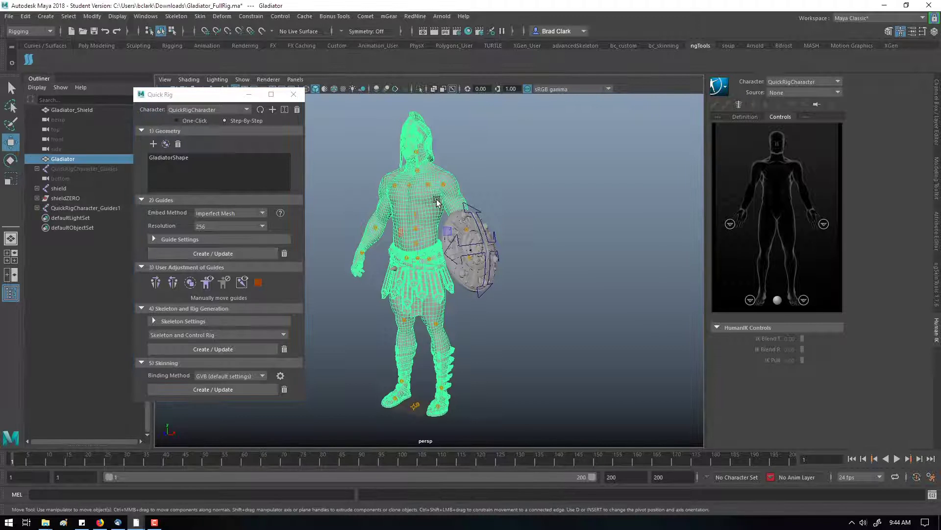
pyautogui.keyDown('alt'); pyautogui.moveTo(503, 187); pyautogui.dragTo(488, 215); pyautogui.keyUp('alt')
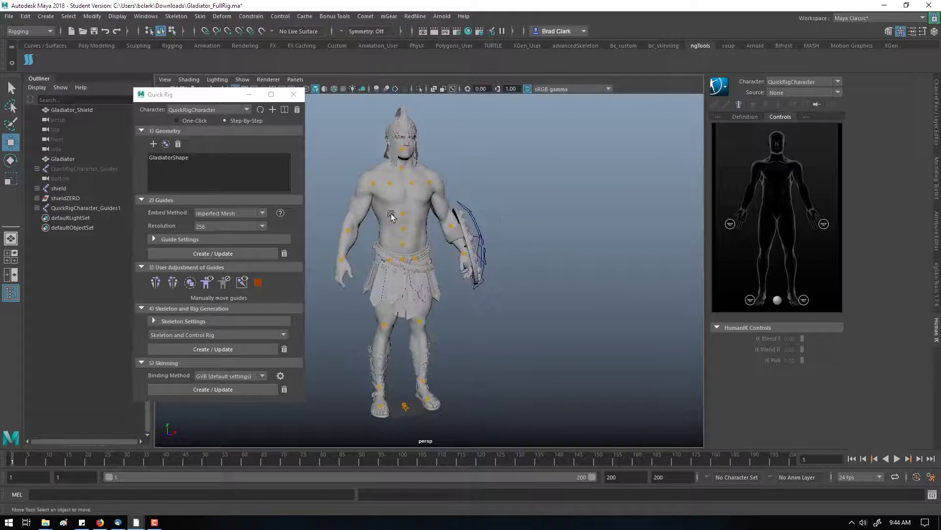
pyautogui.keyDown('alt'); pyautogui.moveTo(423, 213); pyautogui.dragTo(452, 252); pyautogui.keyUp('alt')
# Move the left foot guide slightly down and toward the heel in the side view.
pyautogui.keyDown('alt'); pyautogui.moveTo(447, 196); pyautogui.dragTo(295, 170, button='right'); pyautogui.keyUp('alt')
pyautogui.moveTo(296, 170)
pyautogui.keyDown('alt'); pyautogui.mouseDown()
pyautogui.moveTo(302, 193)
pyautogui.moveTo(307, 177)
pyautogui.mouseUp(); pyautogui.keyUp('alt')
pyautogui.press('space')
pyautogui.moveTo(370, 182); pyautogui.dragTo(423, 178)
pyautogui.scroll(-8, 459, 344)
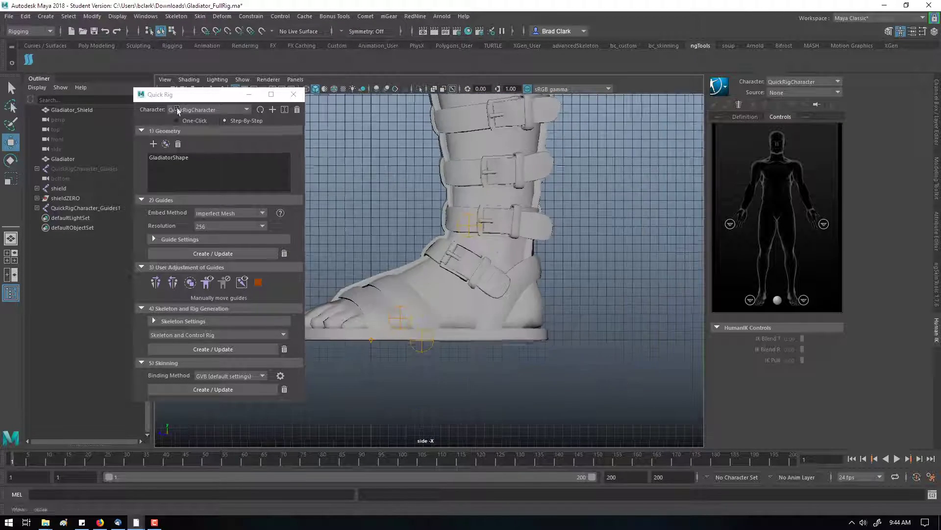
pyautogui.click(423, 319)
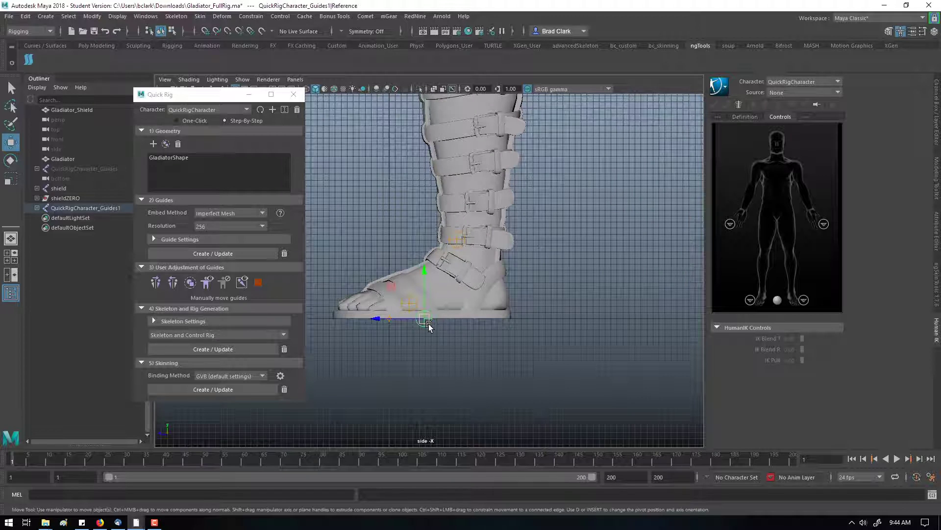
pyautogui.moveTo(424, 319); pyautogui.dragTo(428, 306)
pyautogui.hotkey('ctrl', 'z')
pyautogui.keyDown('alt'); pyautogui.moveTo(459, 248); pyautogui.dragTo(493, 347, button='middle'); pyautogui.keyUp('alt')
pyautogui.click(459, 359)
pyautogui.moveTo(461, 360); pyautogui.dragTo(473, 377)
pyautogui.keyDown('alt'); pyautogui.moveTo(553, 135); pyautogui.dragTo(540, 207, button='middle'); pyautogui.keyUp('alt')
# Move the left elbow guide slightly up and inward to line it up with the elbow in the perspective view.
pyautogui.press('space')
pyautogui.press('space')
pyautogui.moveTo(549, 183)
pyautogui.keyDown('alt'); pyautogui.mouseDown()
pyautogui.moveTo(563, 112)
pyautogui.moveTo(560, 173)
pyautogui.mouseUp(); pyautogui.keyUp('alt')
pyautogui.keyDown('alt'); pyautogui.moveTo(561, 173); pyautogui.dragTo(536, 173, button='right'); pyautogui.keyUp('alt')
pyautogui.scroll(-3, 537, 174)
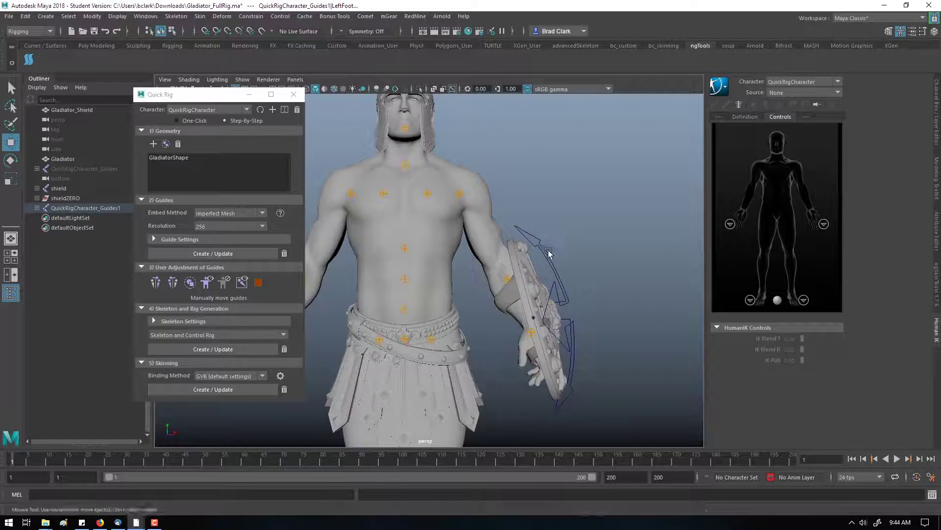
pyautogui.click(508, 277)
pyautogui.click(506, 273)
pyautogui.moveTo(506, 273); pyautogui.dragTo(493, 254)
# Adjust the left hand guide to sit at the wrist behind the shield, checking it from several angles.
pyautogui.click(530, 326)
pyautogui.keyDown('alt'); pyautogui.moveTo(508, 348); pyautogui.dragTo(568, 326); pyautogui.keyUp('alt')
pyautogui.press('f')
pyautogui.keyDown('alt'); pyautogui.moveTo(500, 348); pyautogui.dragTo(527, 353); pyautogui.keyUp('alt')
pyautogui.moveTo(445, 269); pyautogui.dragTo(540, 260)
pyautogui.keyDown('alt'); pyautogui.moveTo(530, 260); pyautogui.dragTo(152, 263, button='right'); pyautogui.keyUp('alt')
pyautogui.keyDown('alt'); pyautogui.moveTo(605, 233); pyautogui.dragTo(514, 251, button='right'); pyautogui.keyUp('alt')
pyautogui.keyDown('alt'); pyautogui.moveTo(514, 251); pyautogui.dragTo(385, 288); pyautogui.keyUp('alt')
pyautogui.press('a')
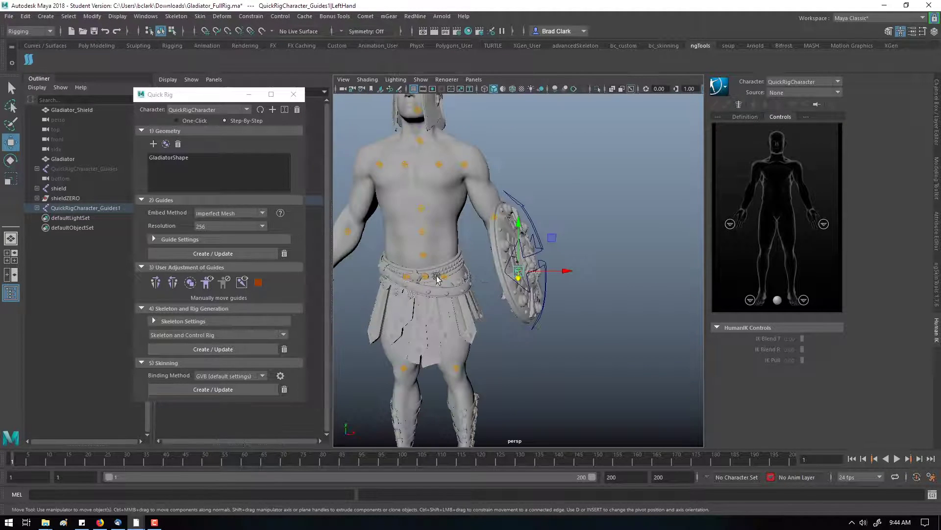
pyautogui.press('f')
pyautogui.keyDown('alt'); pyautogui.moveTo(511, 267); pyautogui.dragTo(371, 248, button='right'); pyautogui.keyUp('alt')
pyautogui.keyDown('alt'); pyautogui.moveTo(371, 249); pyautogui.dragTo(412, 225); pyautogui.keyUp('alt')
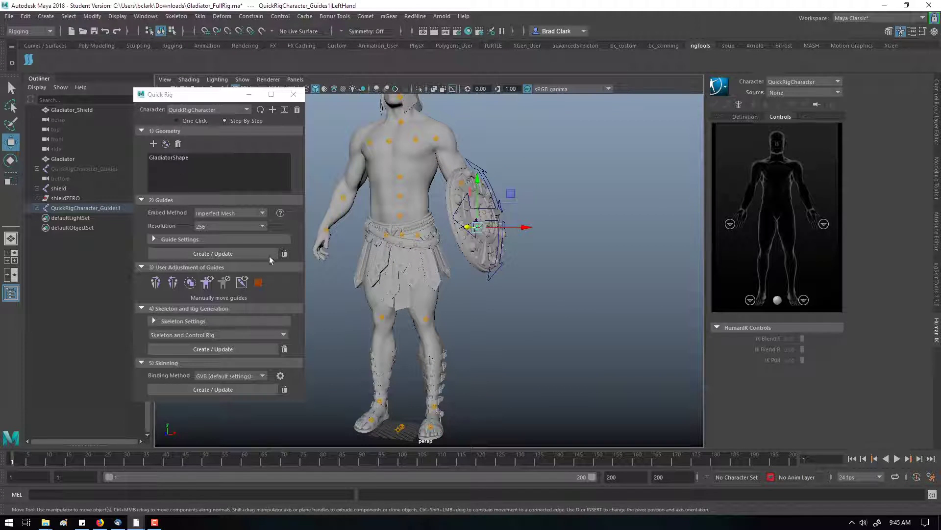
# Mirror the selected left hand guide to the character's right side.
pyautogui.click(174, 280)
pyautogui.keyDown('alt'); pyautogui.moveTo(430, 192); pyautogui.dragTo(453, 193); pyautogui.keyUp('alt')
pyautogui.keyDown('alt'); pyautogui.moveTo(453, 192); pyautogui.dragTo(493, 192, button='middle'); pyautogui.keyUp('alt')
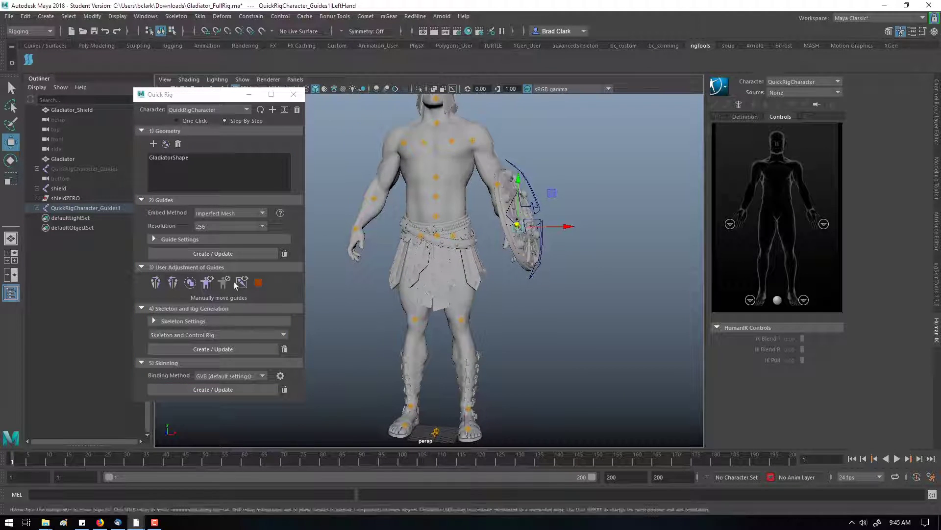
# Mirror all the guides from the character's left side to the right, and generate the skeleton and control rig.
pyautogui.click(190, 285)
pyautogui.click(190, 286)
pyautogui.click(173, 283)
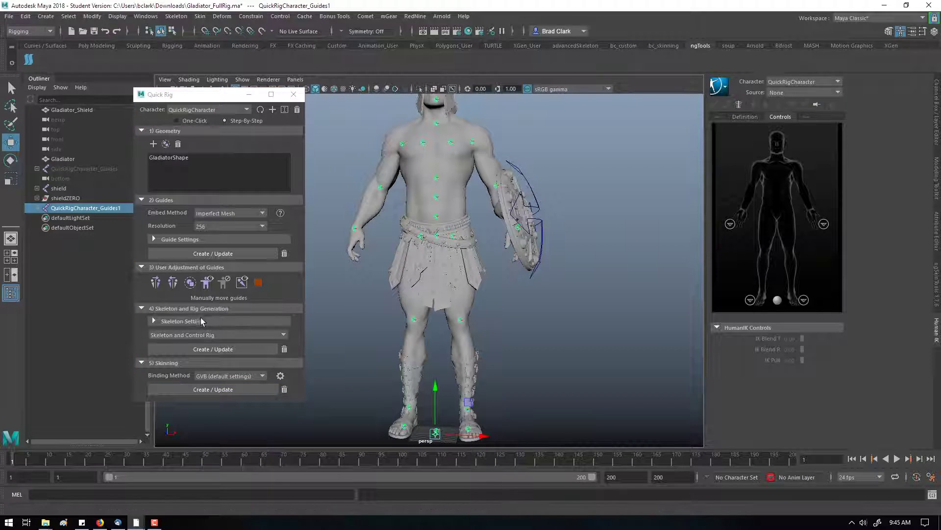
pyautogui.click(208, 349)
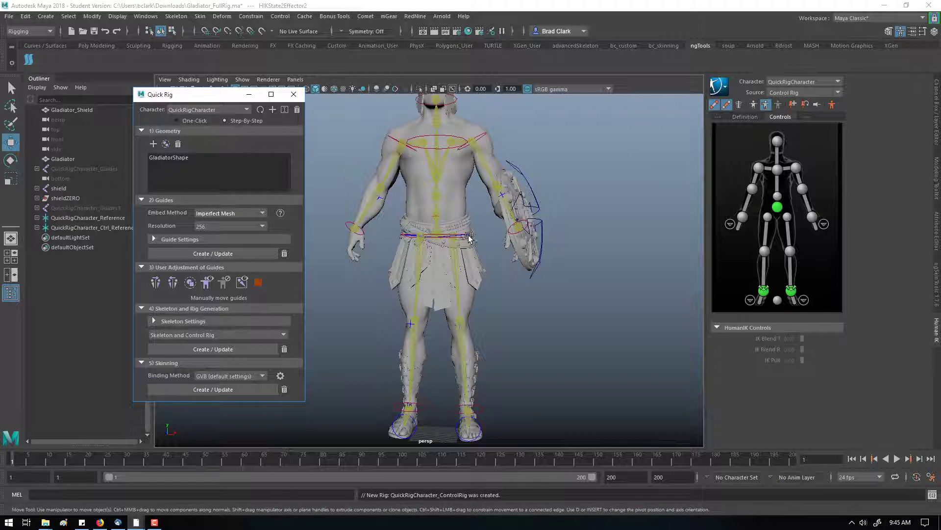
# Test the control rig by moving the hips effector, and undo the move.
pyautogui.click(468, 235)
pyautogui.moveTo(435, 231); pyautogui.dragTo(425, 251)
pyautogui.hotkey('ctrl', 'z')
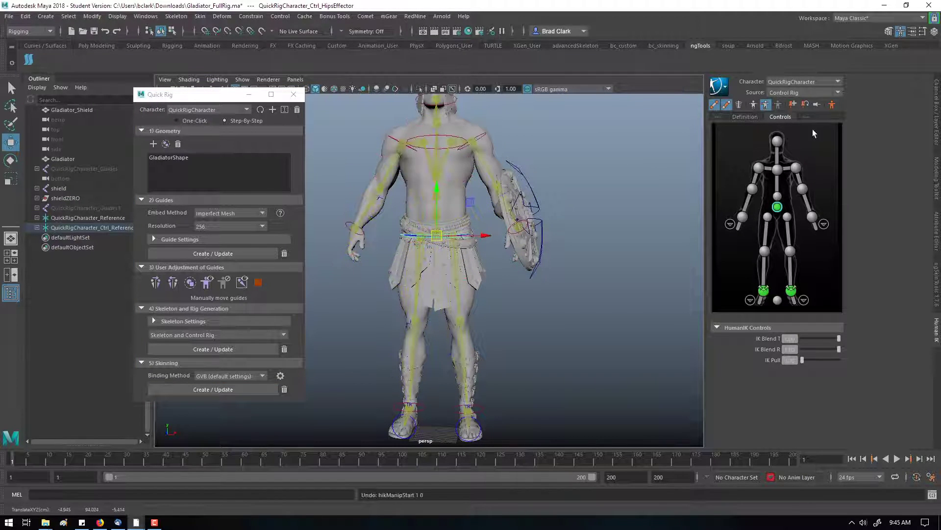
# Show only the skeleton without the control rig, and inspect the left forearm joint's attributes and channels.
pyautogui.click(739, 105)
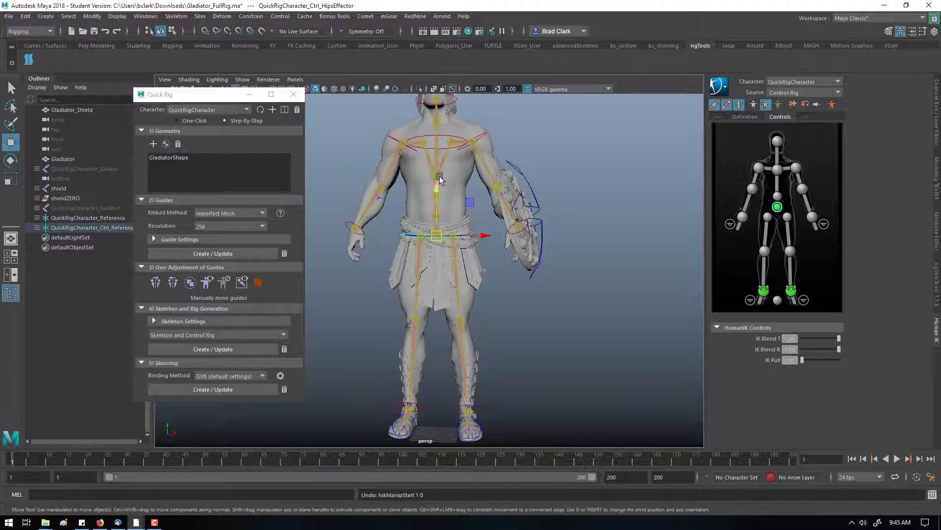
pyautogui.click(442, 159)
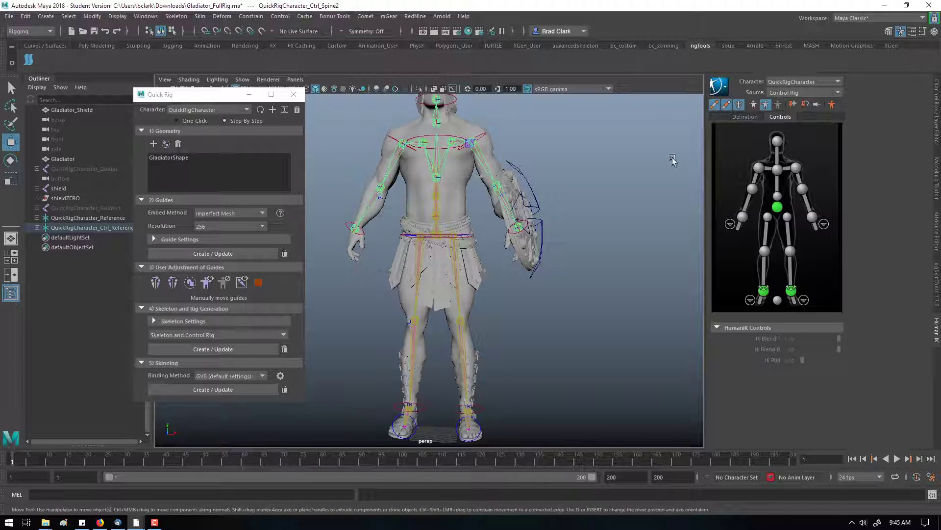
pyautogui.click(739, 104)
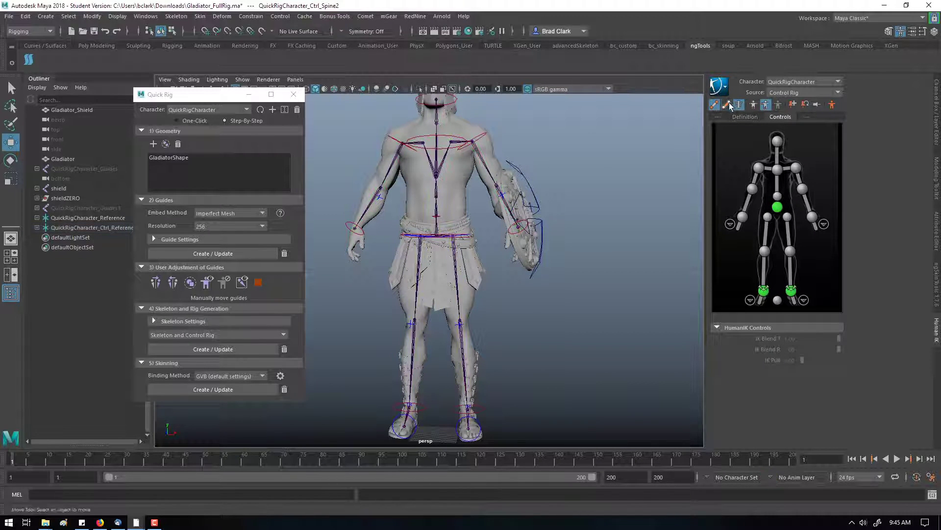
pyautogui.click(500, 194)
pyautogui.hotkey('ctrl', 'a')
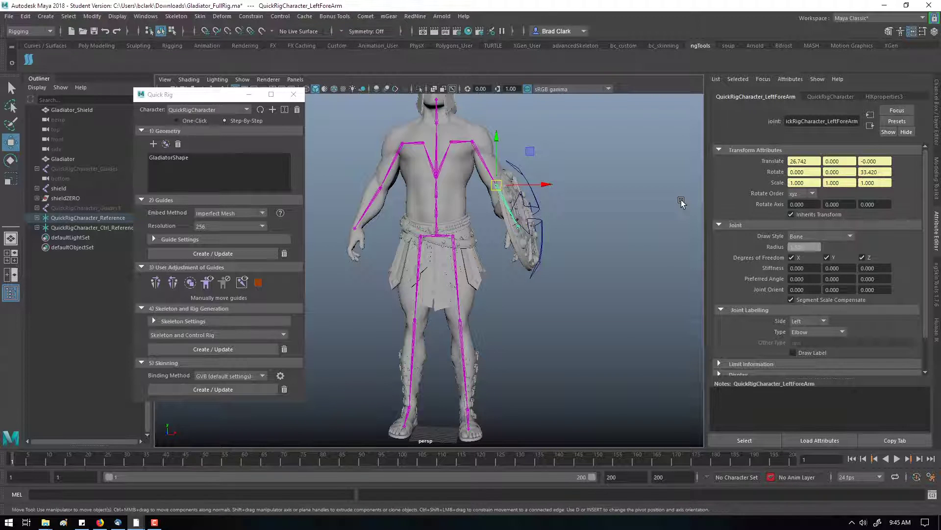
pyautogui.hotkey('ctrl', 'a')
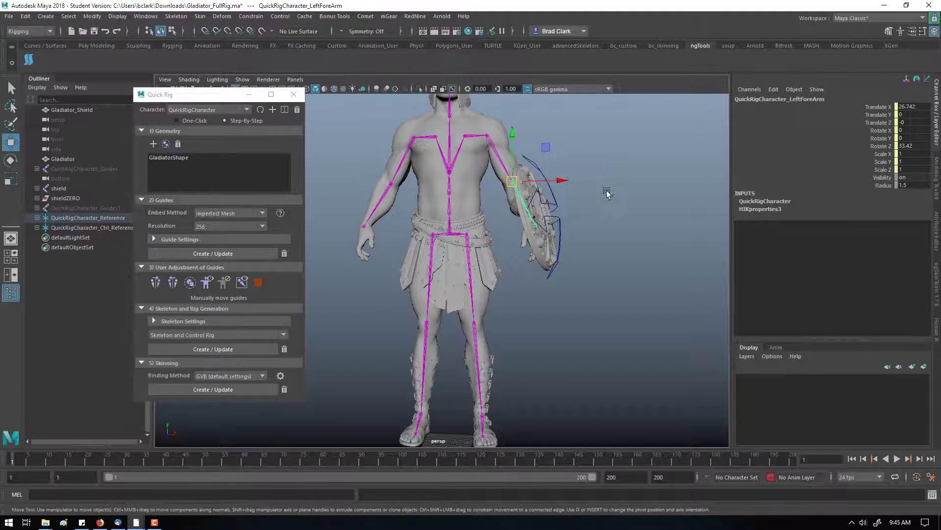
# Inspect the left knee joint's attributes and review the skeleton from several angles.
pyautogui.keyDown('alt'); pyautogui.moveTo(608, 192); pyautogui.dragTo(559, 277); pyautogui.keyUp('alt')
pyautogui.click(480, 338)
pyautogui.hotkey('ctrl', 'a')
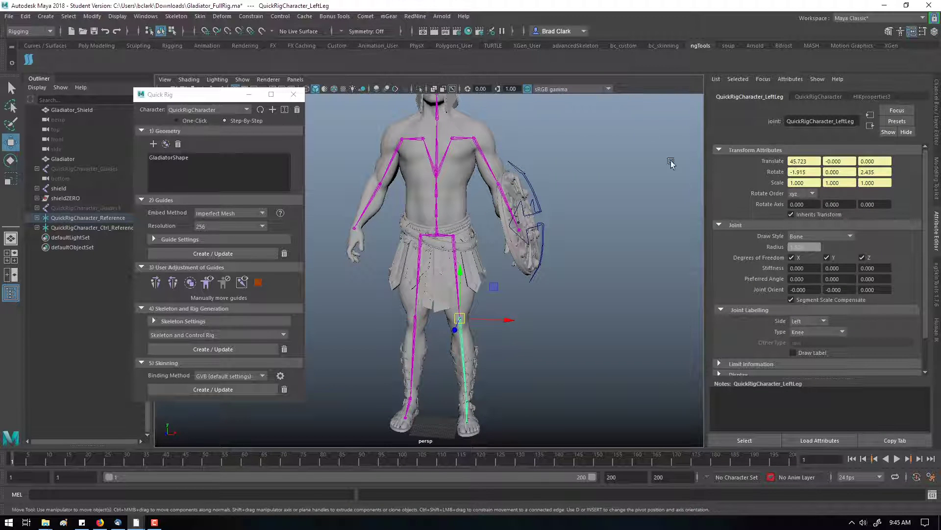
pyautogui.keyDown('alt'); pyautogui.moveTo(656, 304); pyautogui.dragTo(699, 297); pyautogui.keyUp('alt')
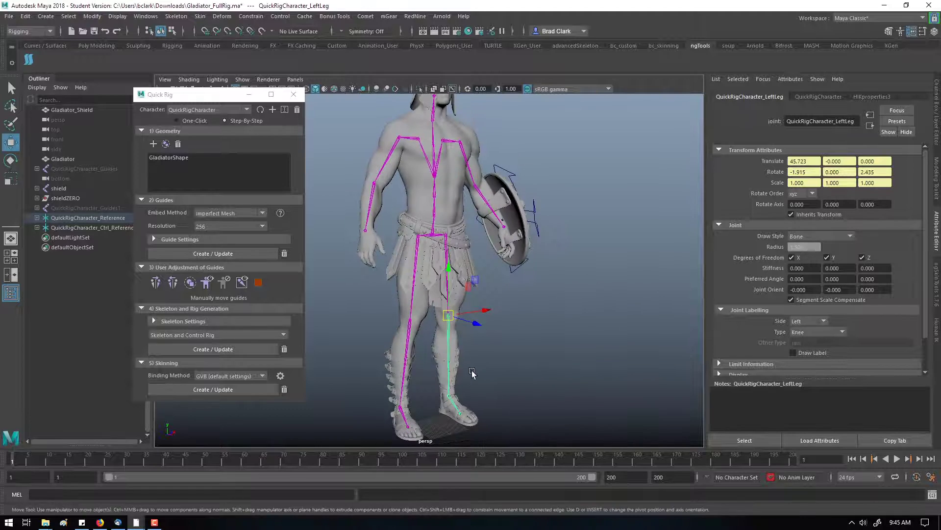
pyautogui.keyDown('alt'); pyautogui.moveTo(510, 265); pyautogui.dragTo(482, 175); pyautogui.keyUp('alt')
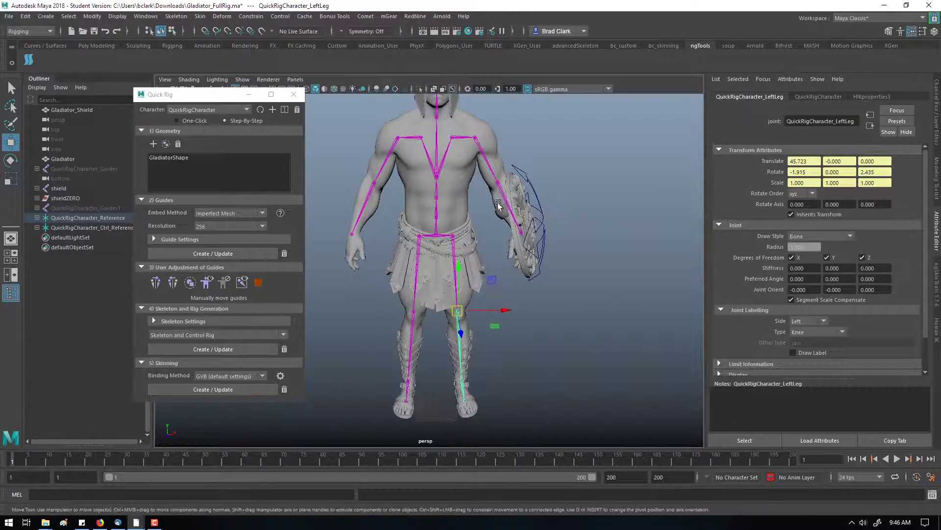
pyautogui.moveTo(503, 220)
pyautogui.keyDown('alt'); pyautogui.mouseDown()
pyautogui.moveTo(399, 232)
pyautogui.moveTo(502, 225)
pyautogui.moveTo(512, 195)
pyautogui.moveTo(478, 204)
pyautogui.moveTo(616, 216)
pyautogui.moveTo(603, 237)
pyautogui.moveTo(574, 246)
pyautogui.moveTo(481, 205)
pyautogui.moveTo(563, 216)
pyautogui.moveTo(571, 223)
pyautogui.moveTo(462, 223)
pyautogui.moveTo(499, 222)
pyautogui.mouseUp(); pyautogui.keyUp('alt')
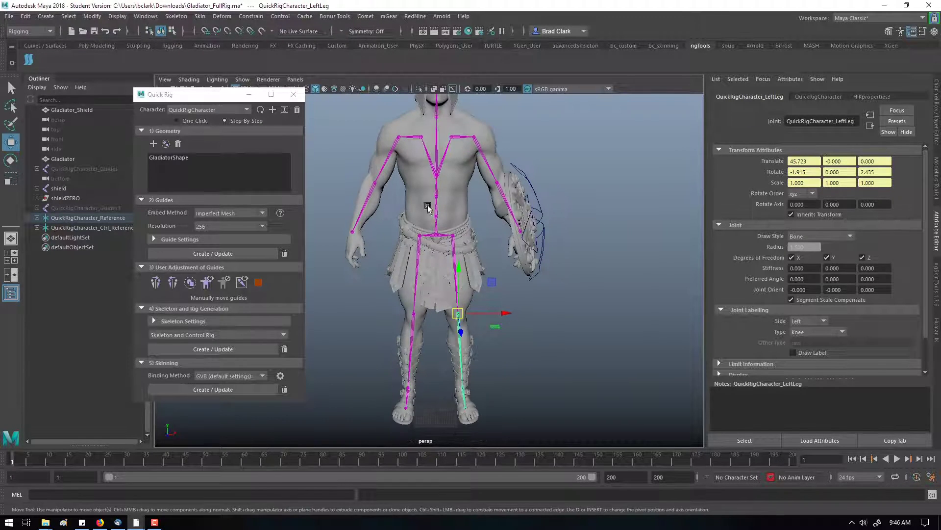
# Close the Quick Rig tool and delete the QuickRigCharacter_Ctrl_Reference and QuickRigCharacter_Reference hierarchies.
pyautogui.click(294, 94)
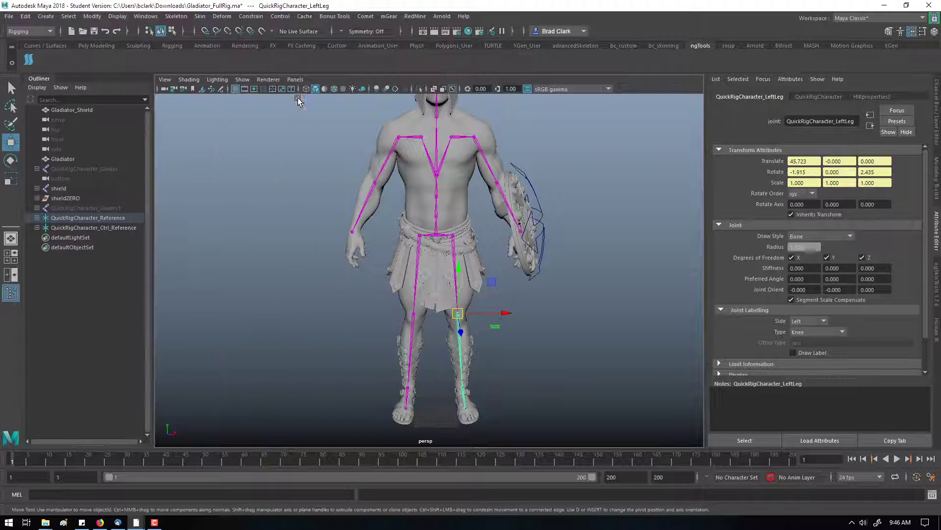
pyautogui.click(122, 227)
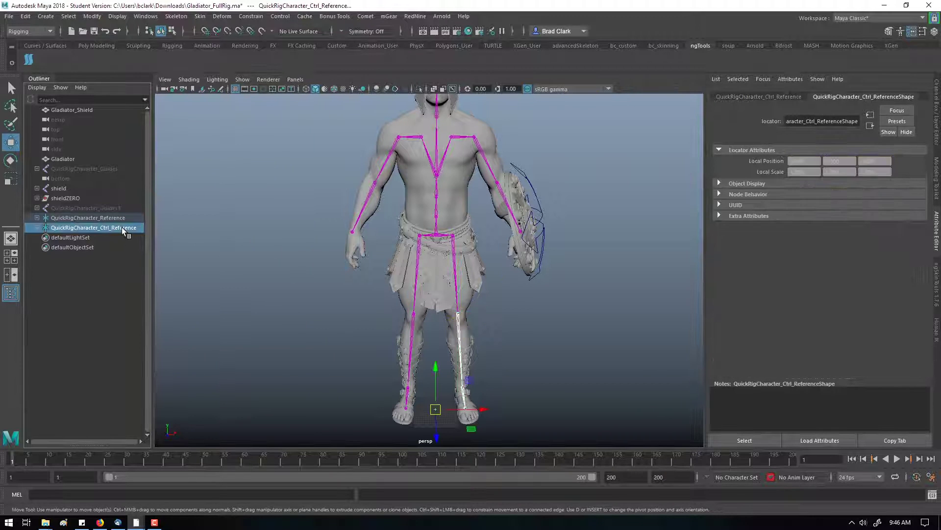
pyautogui.press('Delete')
pyautogui.click(115, 216)
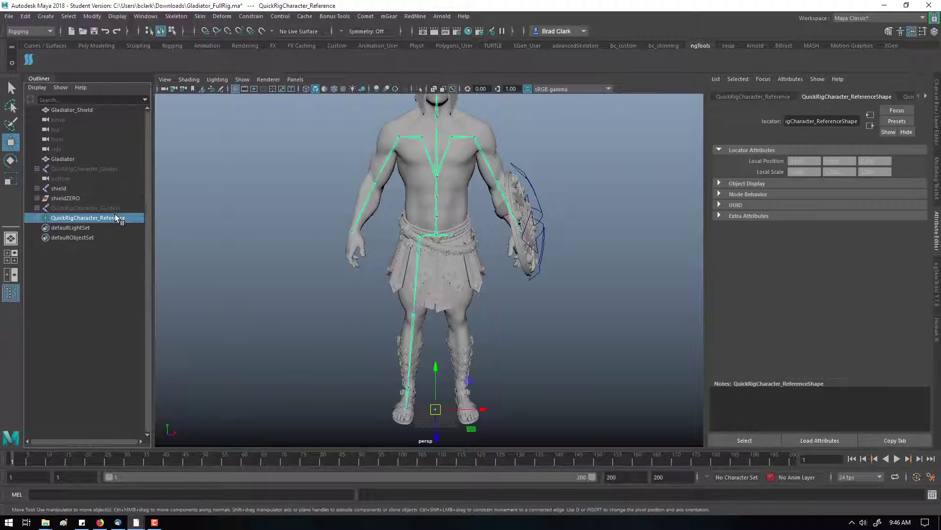
pyautogui.press('Delete')
pyautogui.keyDown('alt'); pyautogui.moveTo(506, 250); pyautogui.dragTo(556, 274); pyautogui.keyUp('alt')
pyautogui.press('f')
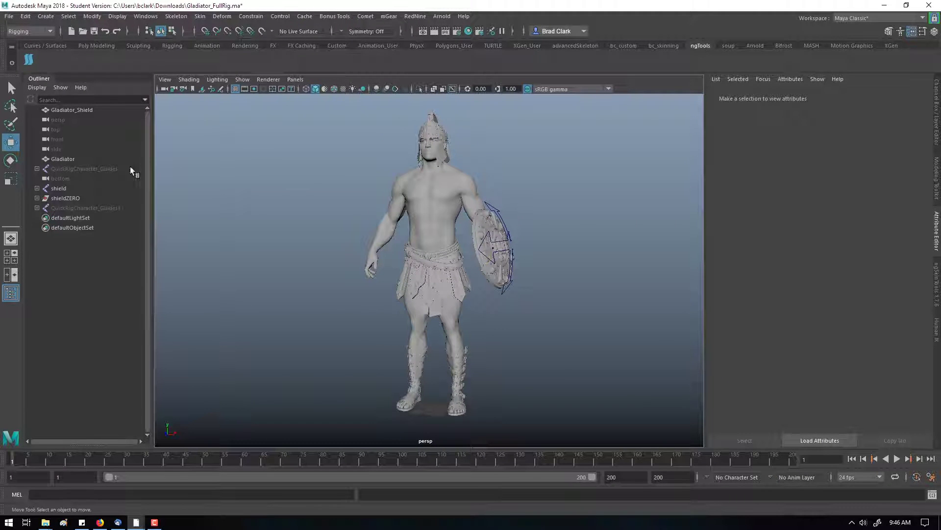
# Delete the two leftover Quick Rig guide groups from the scene.
pyautogui.click(80, 207)
pyautogui.press('Delete')
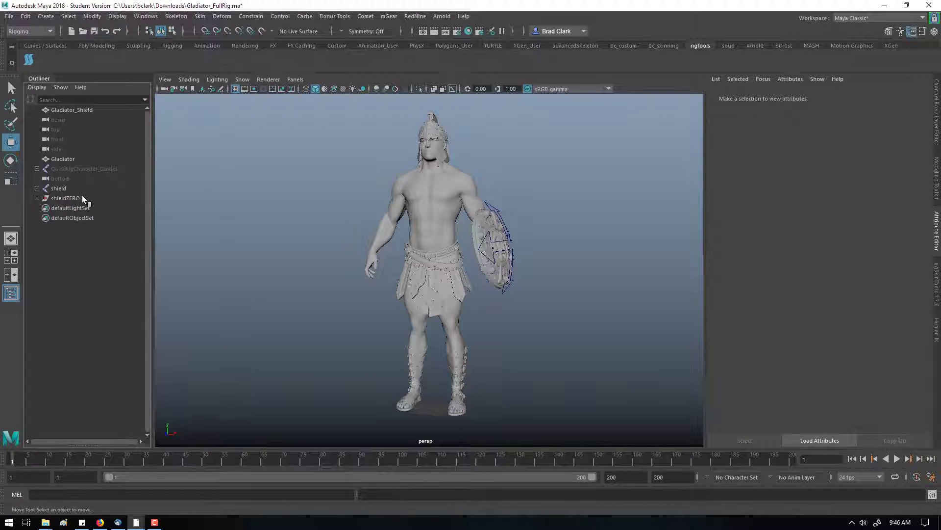
pyautogui.click(87, 172)
pyautogui.press('Delete')
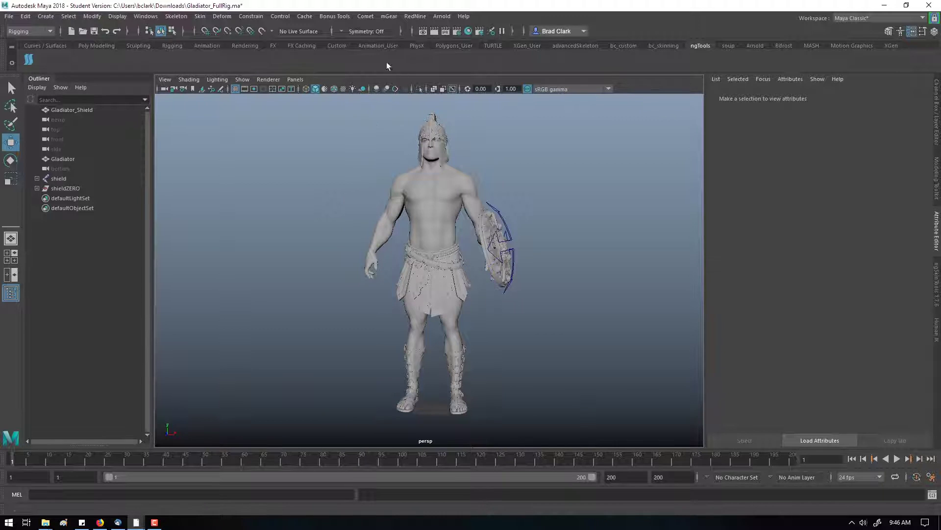
# Keep the mGear tools in a floating window and open Shifter's Guides UI.
pyautogui.click(389, 16)
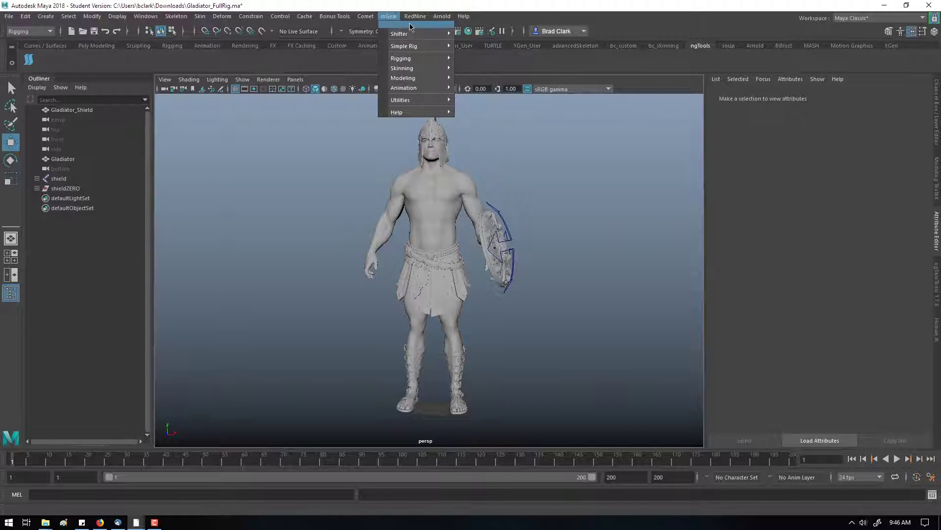
pyautogui.click(410, 23)
pyautogui.moveTo(286, 64); pyautogui.dragTo(240, 98)
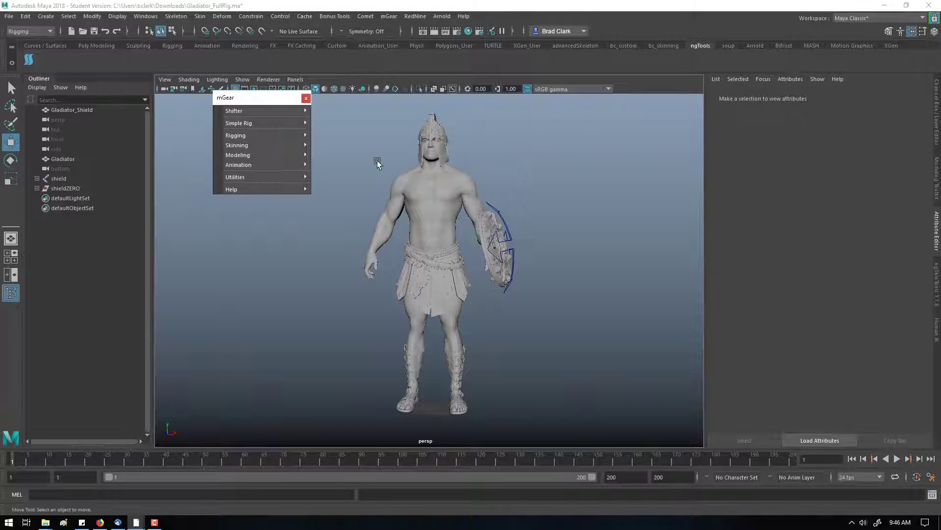
pyautogui.moveTo(241, 111)
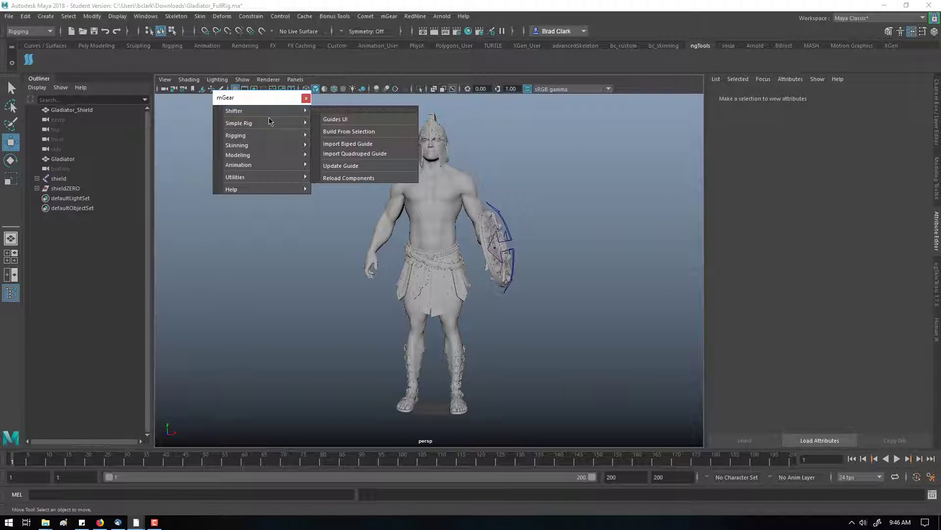
pyautogui.click(346, 118)
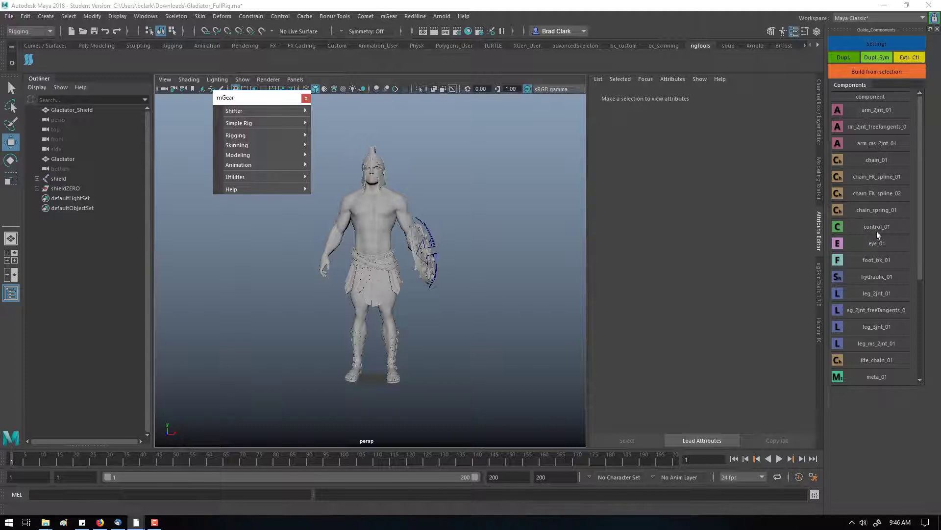
# Add a chain_01 guide component with 3 joints along X at spacing 1.0, reviewing its component settings.
pyautogui.doubleClick(838, 162)
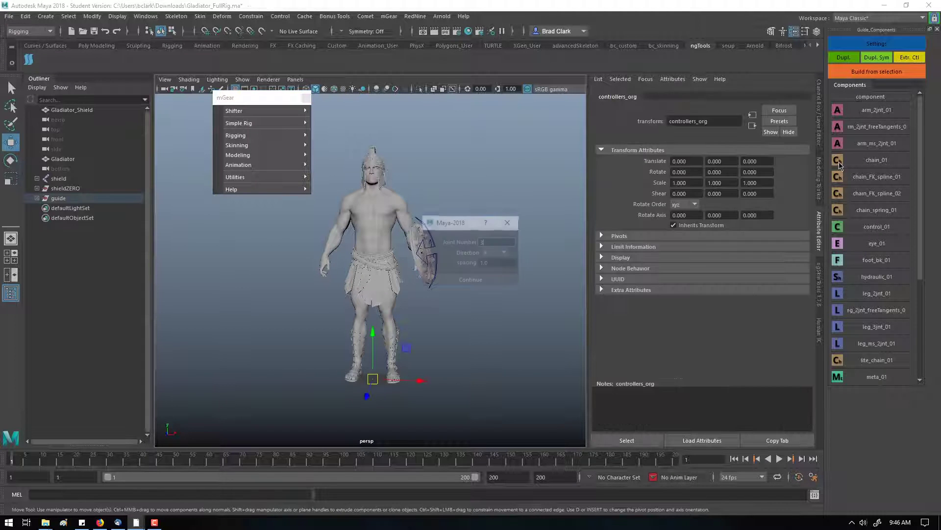
pyautogui.click(471, 280)
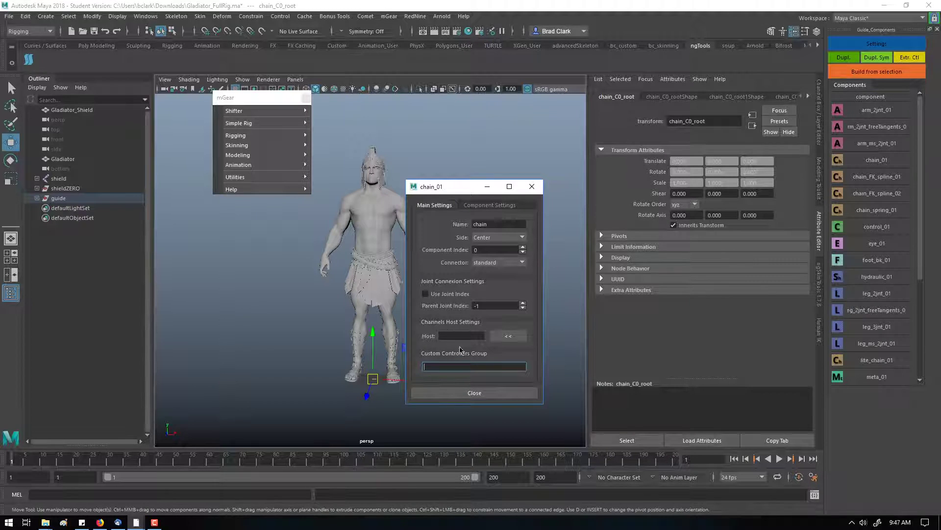
pyautogui.click(486, 205)
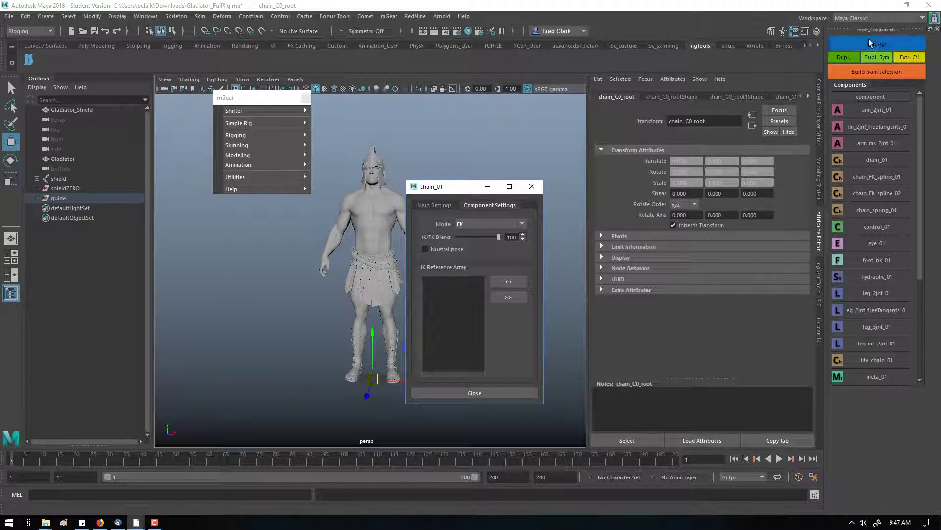
pyautogui.click(498, 393)
# Raise the chain guide's first locator after the root and lower the second so that the chain bends.
pyautogui.keyDown('alt'); pyautogui.moveTo(445, 385); pyautogui.dragTo(420, 386); pyautogui.keyUp('alt')
pyautogui.press('f')
pyautogui.keyDown('alt'); pyautogui.moveTo(528, 316); pyautogui.dragTo(140, 353, button='right'); pyautogui.keyUp('alt')
pyautogui.keyDown('alt'); pyautogui.moveTo(451, 317); pyautogui.dragTo(341, 315, button='right'); pyautogui.keyUp('alt')
pyautogui.keyDown('alt'); pyautogui.moveTo(342, 318); pyautogui.dragTo(468, 304); pyautogui.keyUp('alt')
pyautogui.click(258, 243)
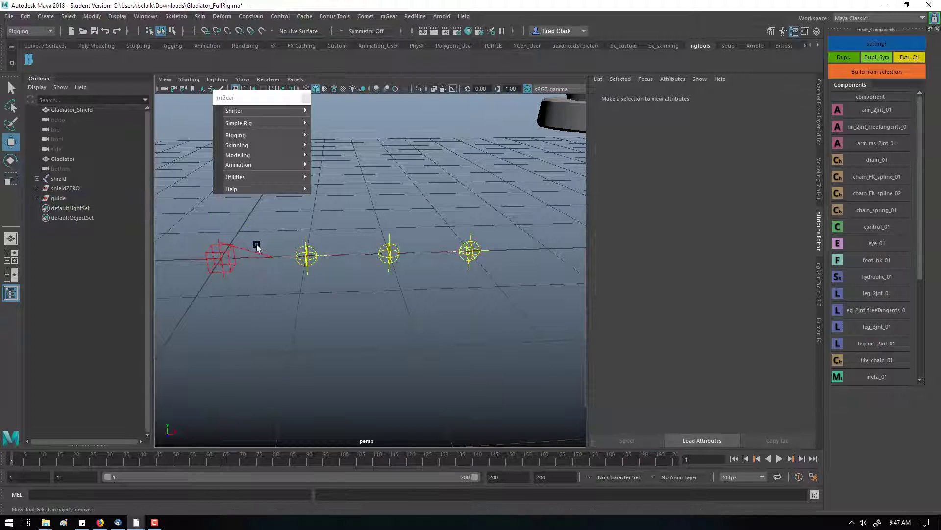
pyautogui.click(306, 253)
pyautogui.moveTo(321, 253); pyautogui.dragTo(329, 212)
pyautogui.click(410, 234)
pyautogui.moveTo(416, 195); pyautogui.dragTo(413, 219)
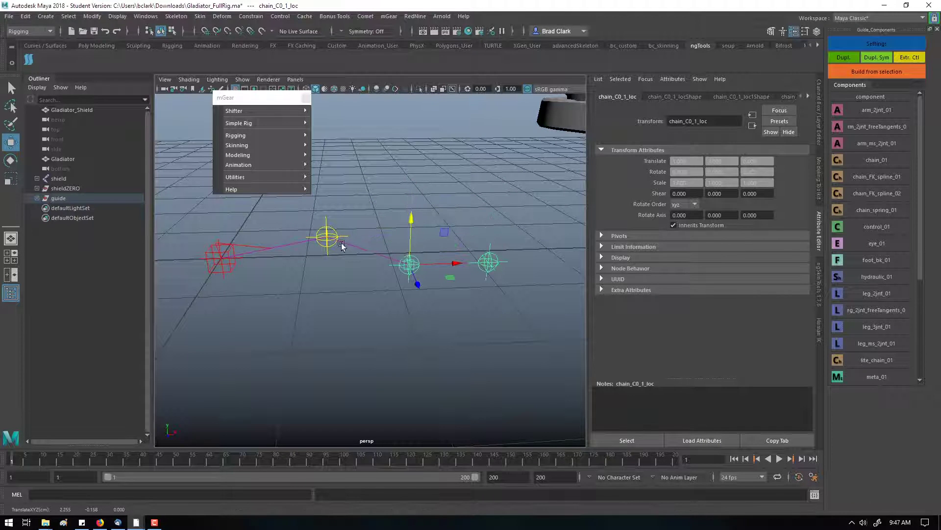
# Rotate the chain guide's root to reorient the whole chain.
pyautogui.click(234, 255)
pyautogui.keyDown('alt'); pyautogui.moveTo(236, 254); pyautogui.dragTo(356, 304); pyautogui.keyUp('alt')
pyautogui.click(251, 313)
pyautogui.click(246, 305)
pyautogui.press('e')
pyautogui.press('f')
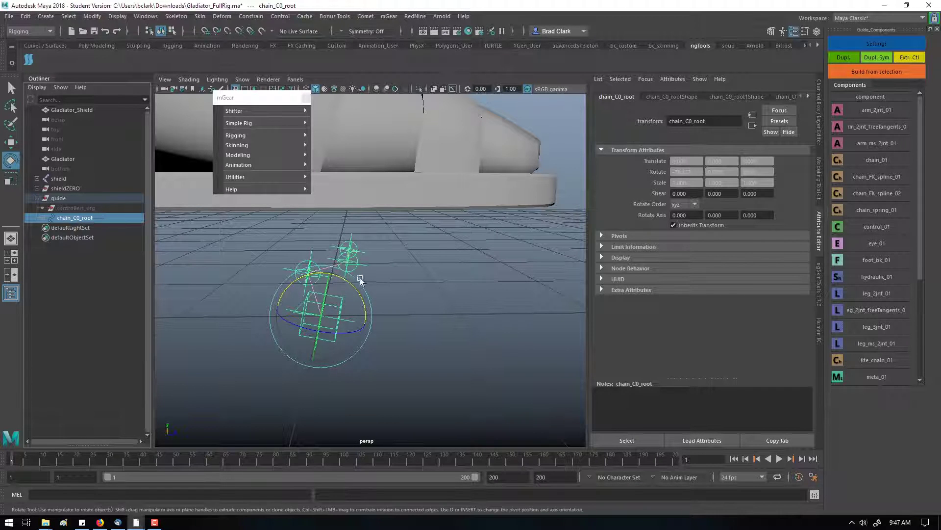
pyautogui.moveTo(362, 292); pyautogui.dragTo(341, 243)
pyautogui.moveTo(360, 298); pyautogui.dragTo(347, 325)
pyautogui.keyDown('alt'); pyautogui.moveTo(478, 225); pyautogui.dragTo(500, 235); pyautogui.keyUp('alt')
# Build the rig from the selected chain guide and test it by rotating its FK controls, undoing the last rotation.
pyautogui.click(888, 70)
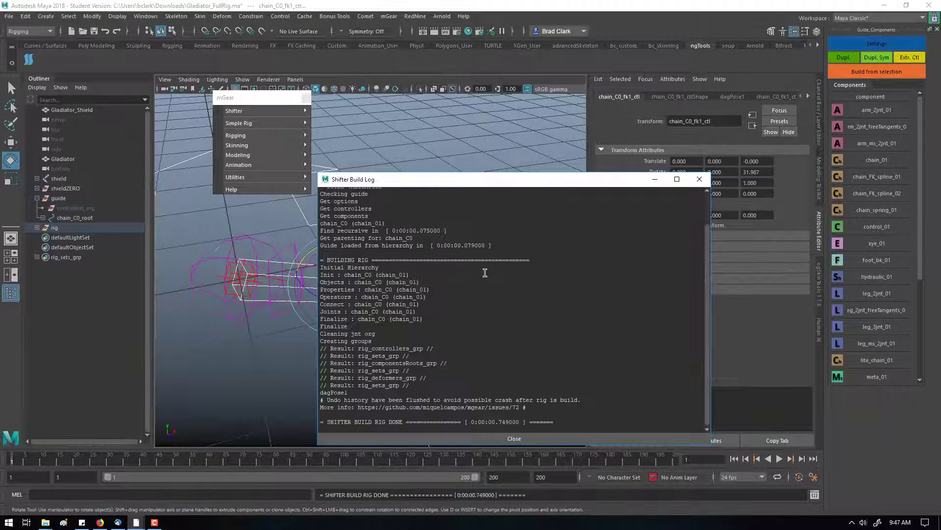
pyautogui.click(699, 179)
pyautogui.keyDown('alt'); pyautogui.moveTo(389, 301); pyautogui.dragTo(290, 273); pyautogui.keyUp('alt')
pyautogui.click(465, 255)
pyautogui.keyDown('alt'); pyautogui.moveTo(464, 255); pyautogui.dragTo(441, 323); pyautogui.keyUp('alt')
pyautogui.click(467, 299)
pyautogui.hotkey('ctrl', 'z')
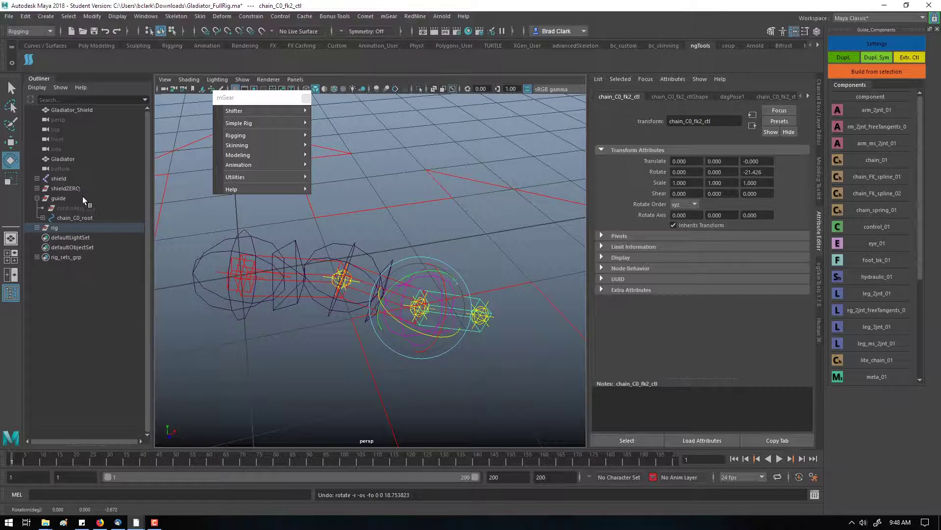
# Delete the built chain rig, and delete the chain guide after trying out a rotation of its root.
pyautogui.click(96, 231)
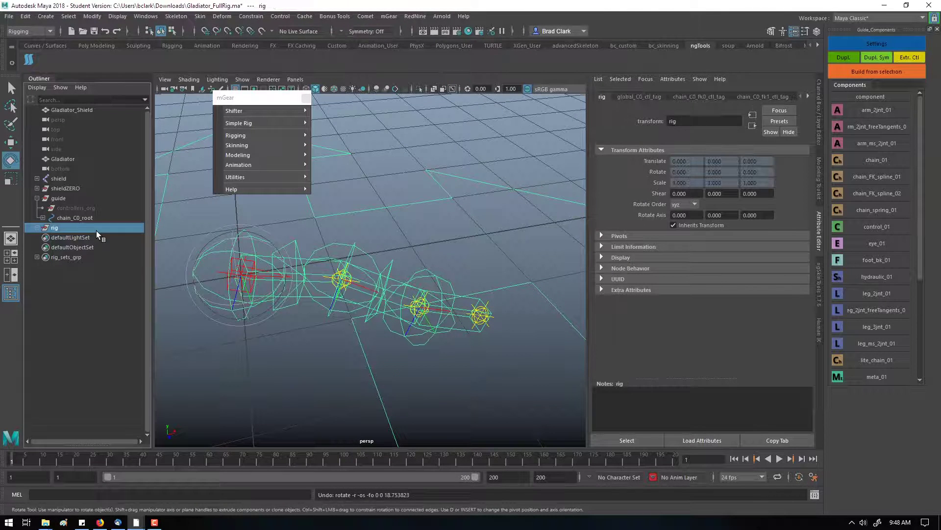
pyautogui.press('Delete')
pyautogui.click(247, 272)
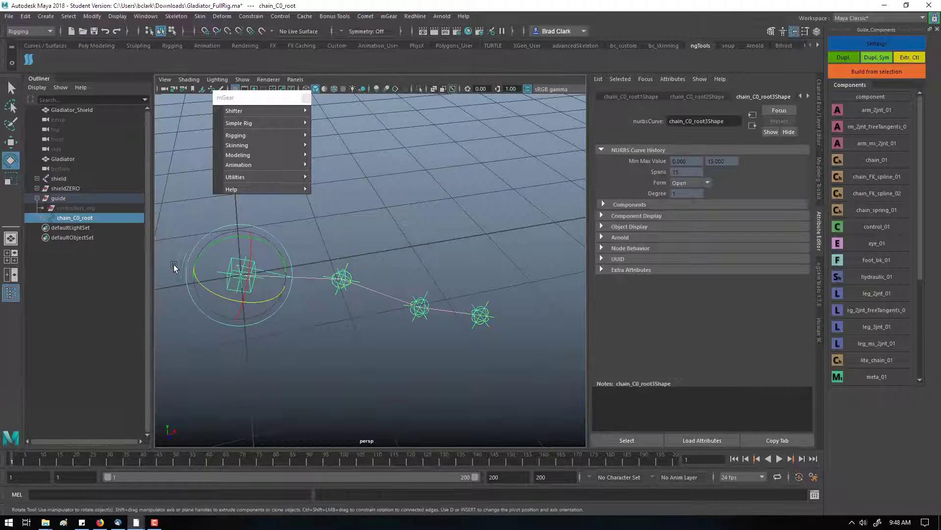
pyautogui.moveTo(241, 294); pyautogui.dragTo(236, 290)
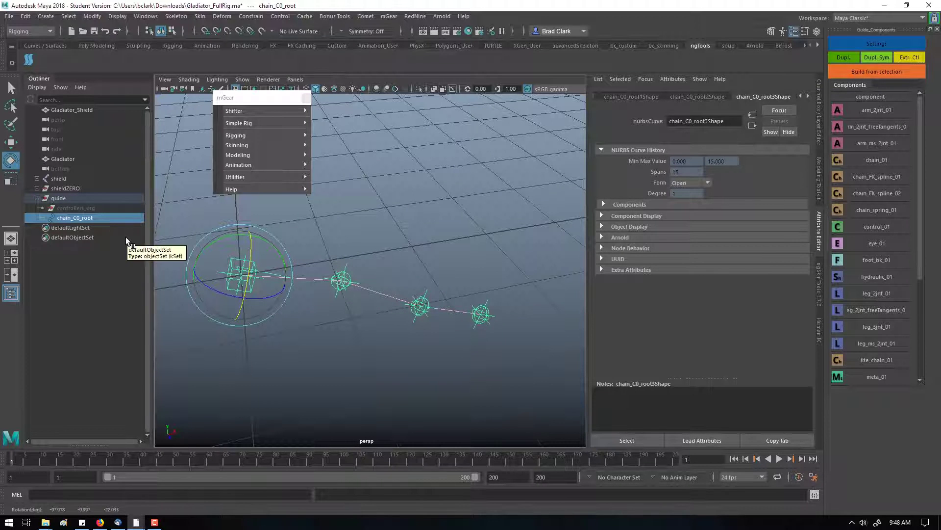
pyautogui.click(111, 197)
pyautogui.press('Delete')
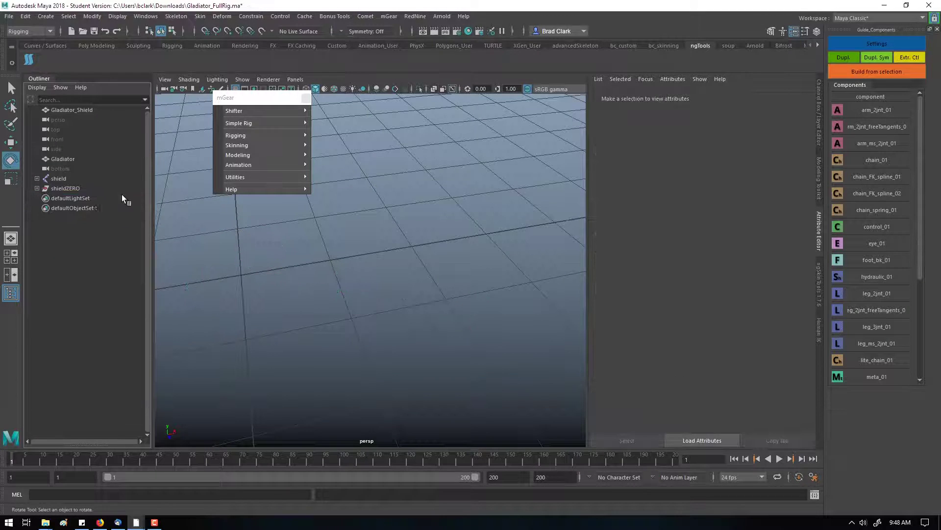
# Import the Shifter biped guide at the Gladiator's feet and close the floating mGear window.
pyautogui.keyDown('alt'); pyautogui.moveTo(436, 217); pyautogui.dragTo(268, 233, button='right'); pyautogui.keyUp('alt')
pyautogui.keyDown('alt'); pyautogui.moveTo(440, 251); pyautogui.dragTo(374, 255, button='right'); pyautogui.keyUp('alt')
pyautogui.keyDown('alt'); pyautogui.moveTo(392, 252); pyautogui.dragTo(391, 342, button='middle'); pyautogui.keyUp('alt')
pyautogui.keyDown('alt'); pyautogui.moveTo(391, 341); pyautogui.dragTo(370, 303, button='right'); pyautogui.keyUp('alt')
pyautogui.keyDown('alt'); pyautogui.moveTo(367, 279); pyautogui.dragTo(377, 372, button='middle'); pyautogui.keyUp('alt')
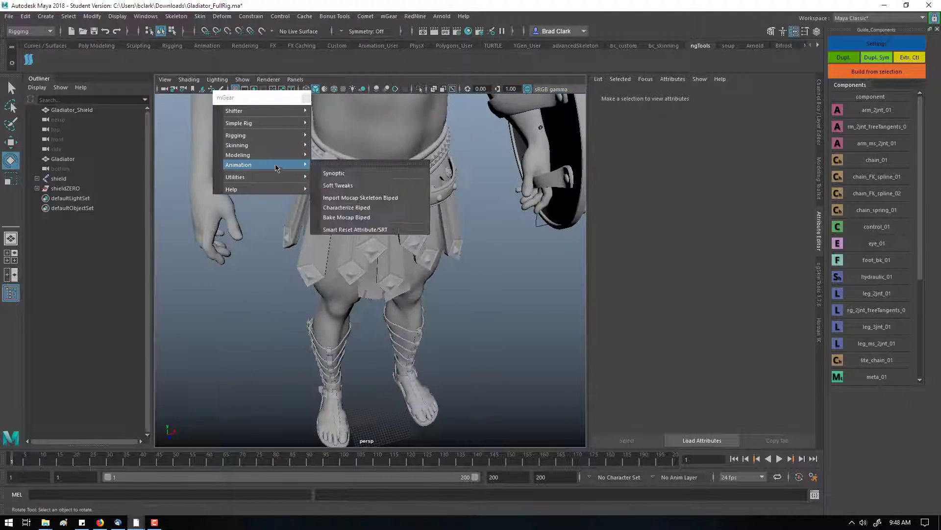
pyautogui.moveTo(282, 111)
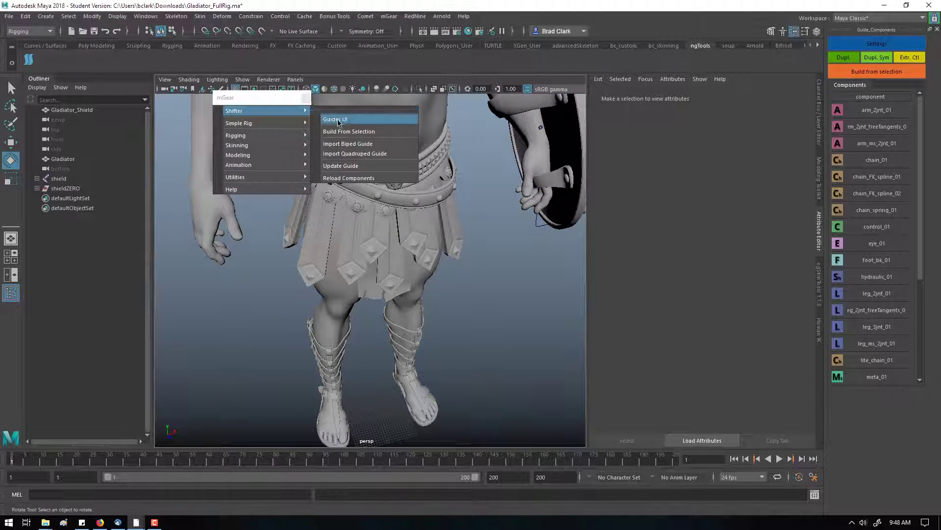
pyautogui.click(345, 144)
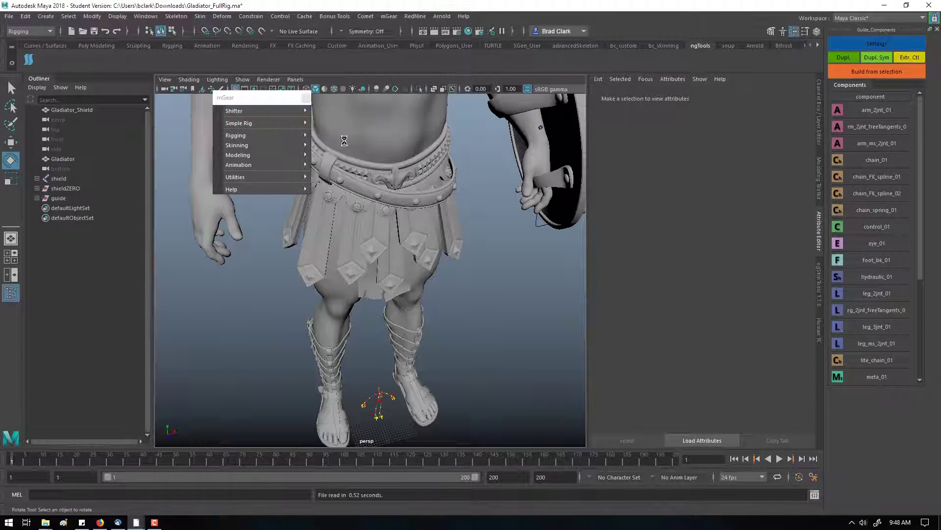
pyautogui.click(306, 99)
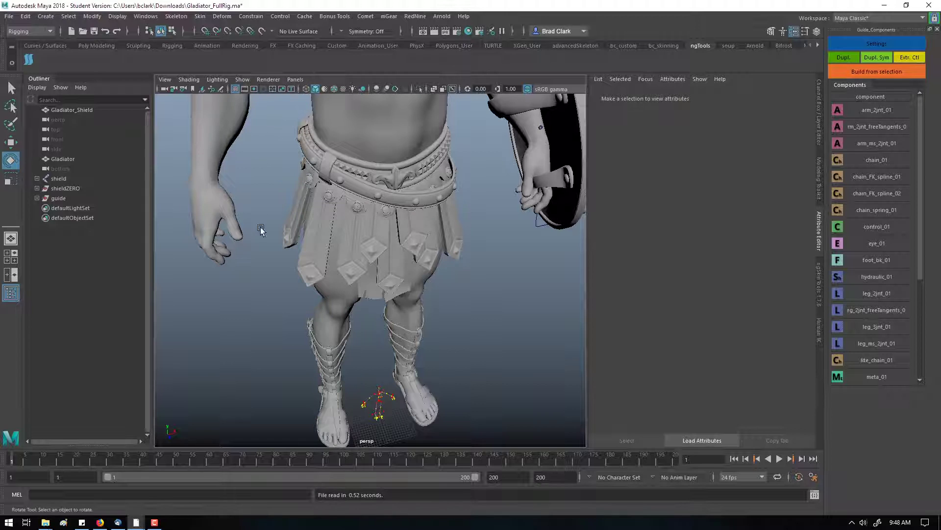
# Scale the whole guide group uniformly to about 11.7 and switch the viewport to wireframe display.
pyautogui.keyDown('alt'); pyautogui.moveTo(319, 276); pyautogui.dragTo(142, 207); pyautogui.keyUp('alt')
pyautogui.keyDown('shift'); pyautogui.click(37, 198); pyautogui.keyUp('shift')
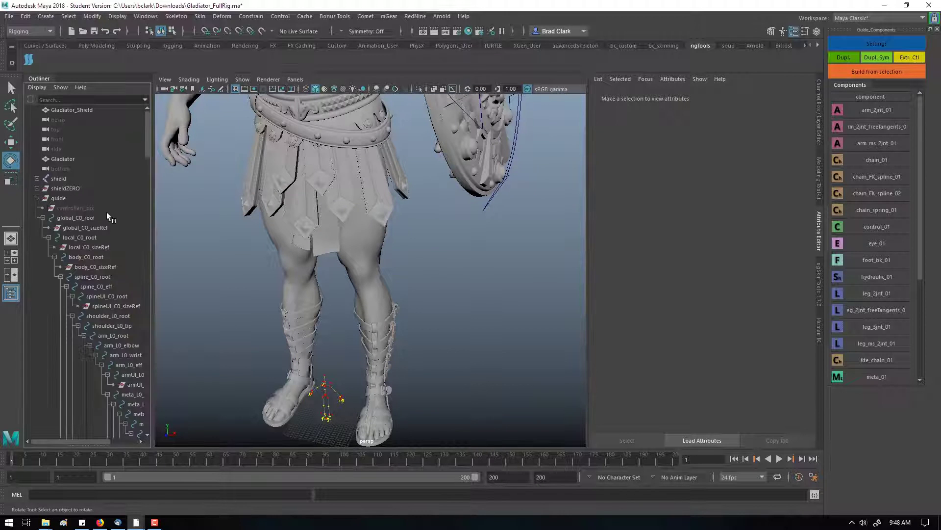
pyautogui.click(99, 201)
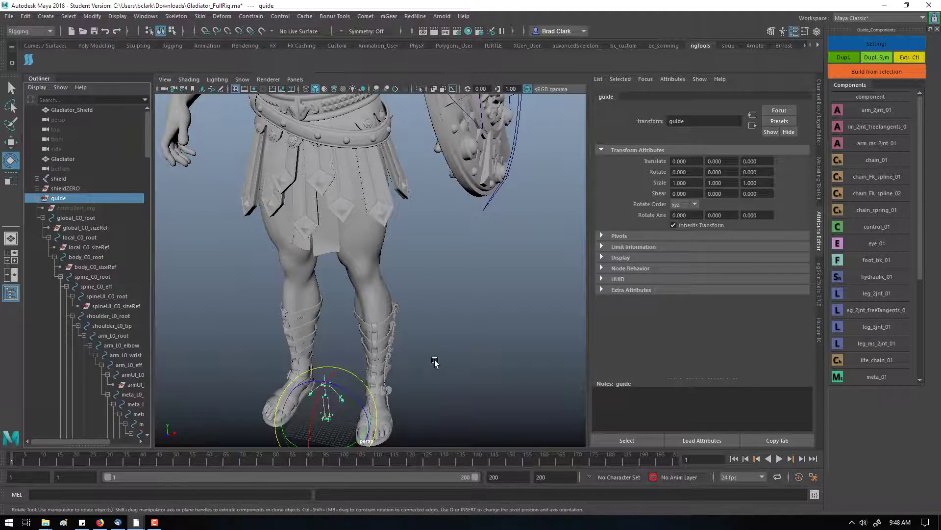
pyautogui.keyDown('alt'); pyautogui.moveTo(439, 367); pyautogui.dragTo(319, 355, button='right'); pyautogui.keyUp('alt')
pyautogui.keyDown('alt'); pyautogui.moveTo(319, 356); pyautogui.dragTo(373, 333); pyautogui.keyUp('alt')
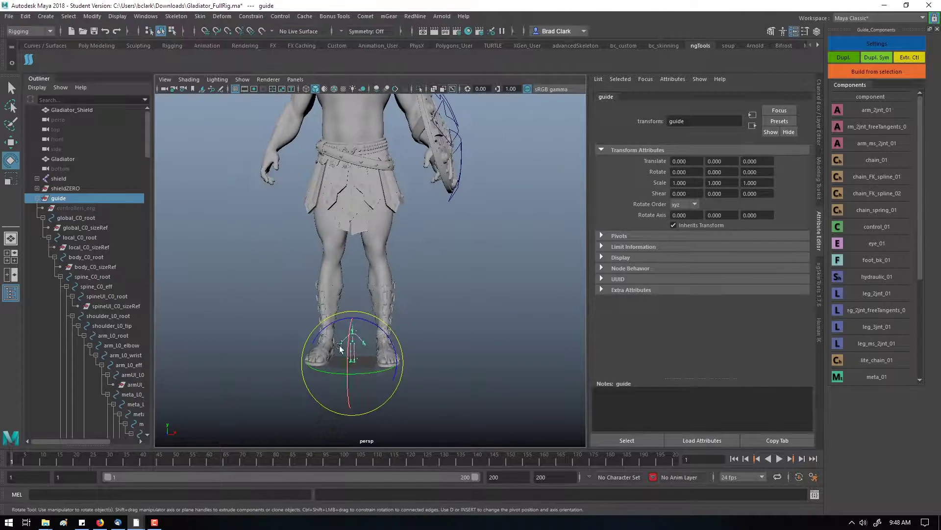
pyautogui.press('r')
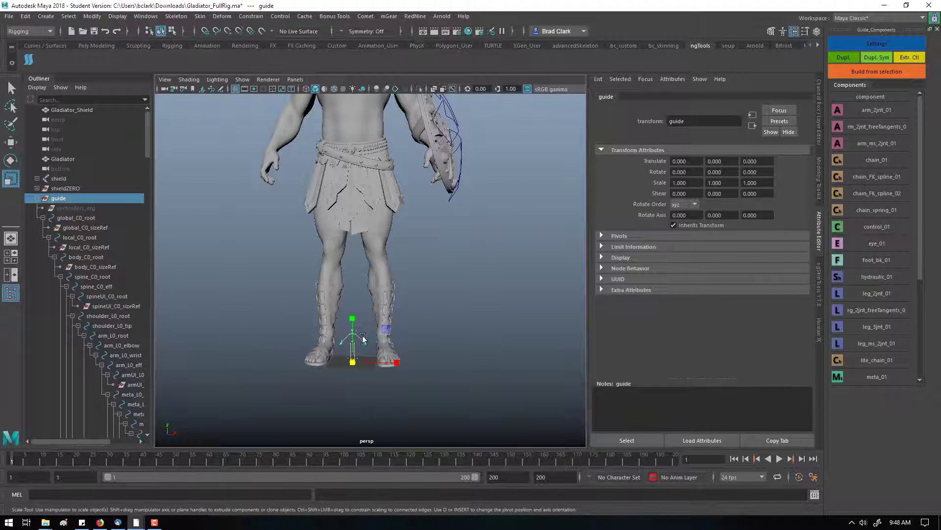
pyautogui.moveTo(418, 344); pyautogui.dragTo(710, 94, button='middle')
pyautogui.moveTo(485, 308); pyautogui.dragTo(494, 365, button='middle')
pyautogui.press('4')
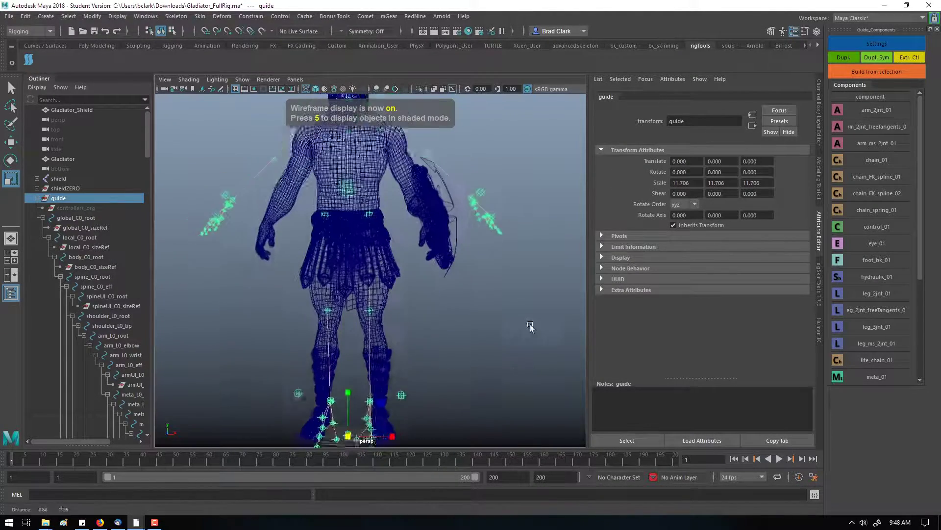
# Fine-tune the guide group's uniform scale so its markers fit the Gladiator's body, and clear the selection.
pyautogui.moveTo(534, 324); pyautogui.dragTo(485, 329, button='middle')
pyautogui.keyDown('alt'); pyautogui.moveTo(485, 328); pyautogui.dragTo(452, 376); pyautogui.keyUp('alt')
pyautogui.moveTo(452, 377); pyautogui.dragTo(476, 353, button='middle')
pyautogui.keyDown('alt'); pyautogui.moveTo(476, 353); pyautogui.dragTo(519, 326); pyautogui.keyUp('alt')
pyautogui.moveTo(519, 326); pyautogui.dragTo(491, 346, button='middle')
pyautogui.moveTo(490, 346)
pyautogui.keyDown('alt'); pyautogui.mouseDown()
pyautogui.moveTo(458, 362)
pyautogui.moveTo(486, 358)
pyautogui.moveTo(489, 348)
pyautogui.mouseUp(); pyautogui.keyUp('alt')
pyautogui.click(489, 348)
# Put the Gladiator_Shield and Gladiator meshes in a new display layer and set that layer to Template.
pyautogui.click(376, 232)
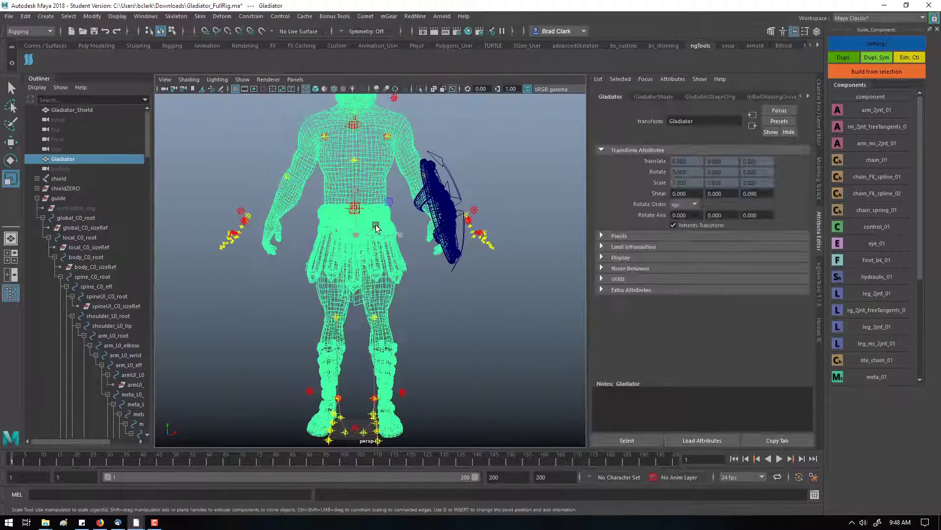
pyautogui.click(461, 289)
pyautogui.hotkey('ctrl', 'a')
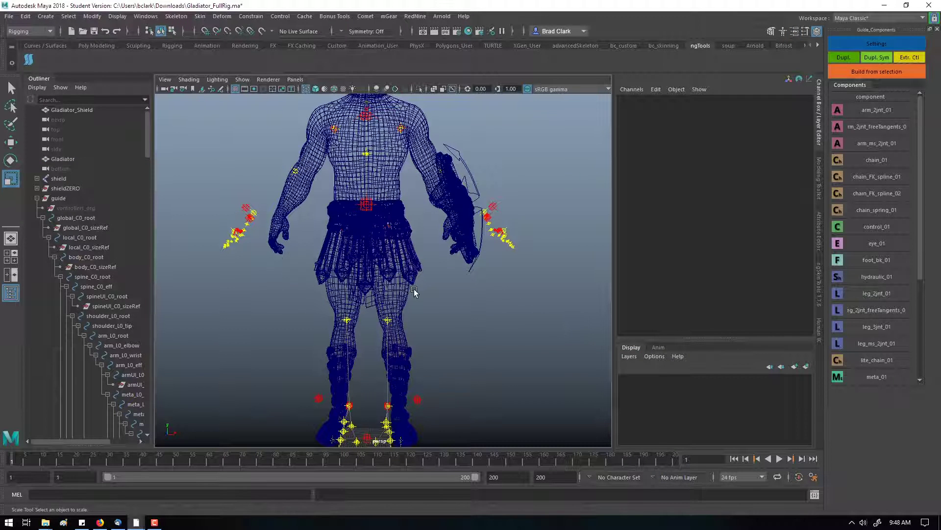
pyautogui.click(79, 109)
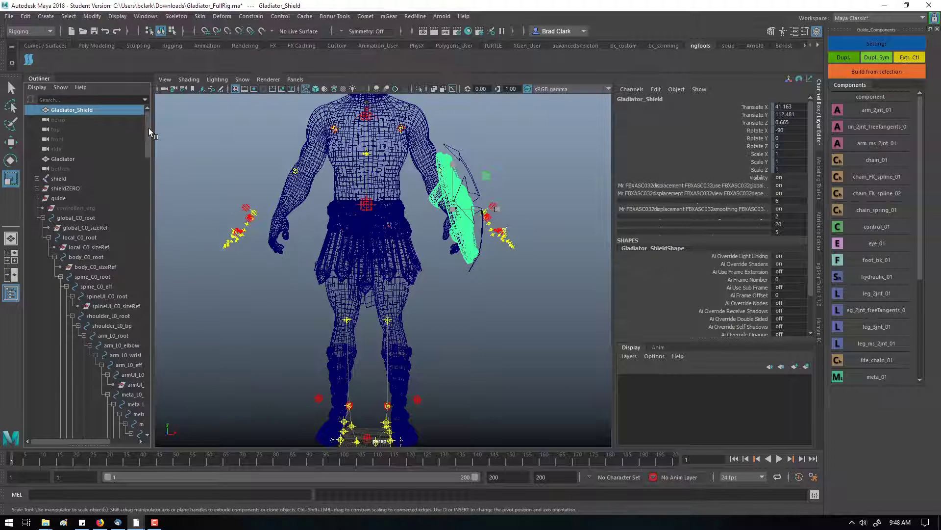
pyautogui.keyDown('ctrl'); pyautogui.click(102, 159); pyautogui.keyUp('ctrl')
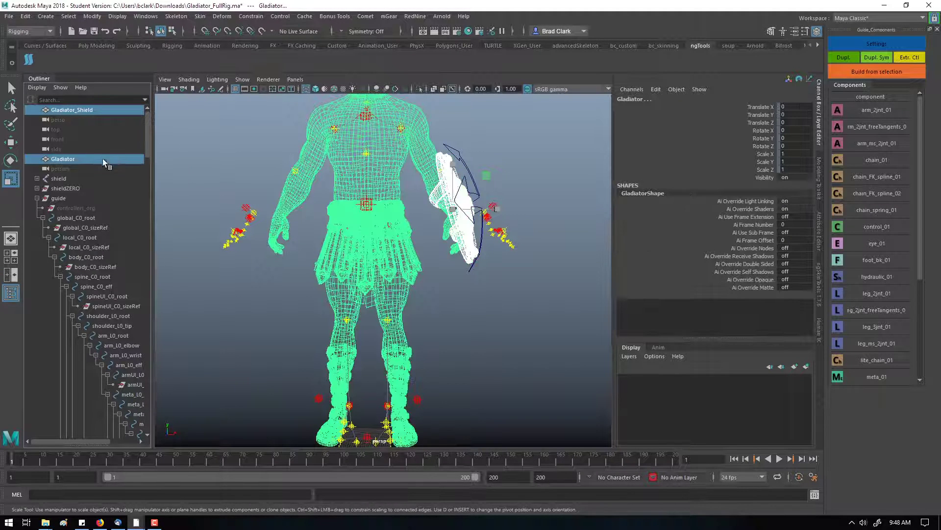
pyautogui.click(807, 366)
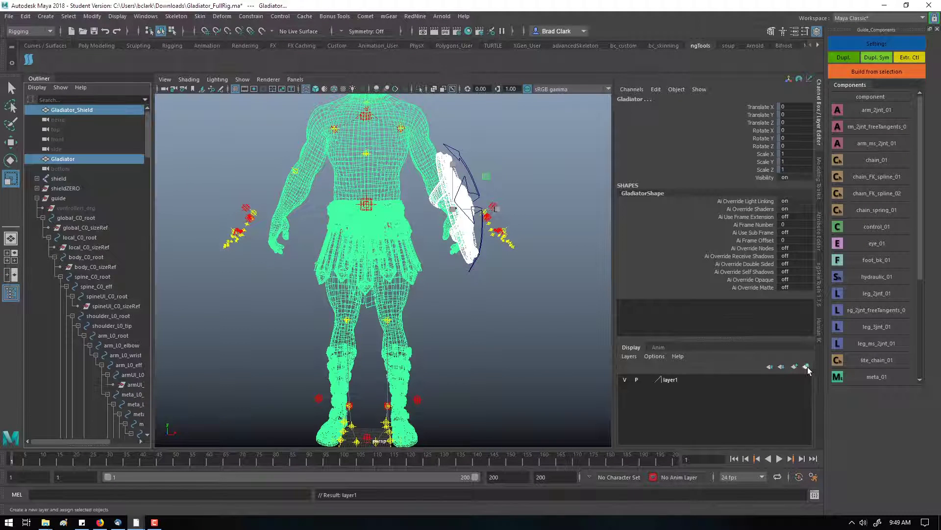
pyautogui.click(648, 380)
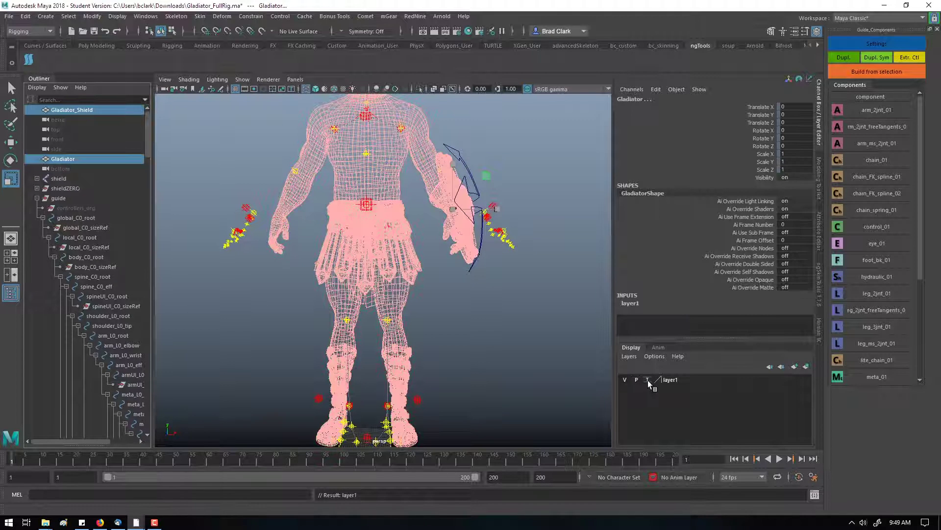
pyautogui.click(508, 357)
# Move the left leg root guide outward to about -1.18 in Translate X and rotate it to about 5.8 in X and -1.6 in Y.
pyautogui.keyDown('alt'); pyautogui.moveTo(509, 358); pyautogui.dragTo(414, 345); pyautogui.keyUp('alt')
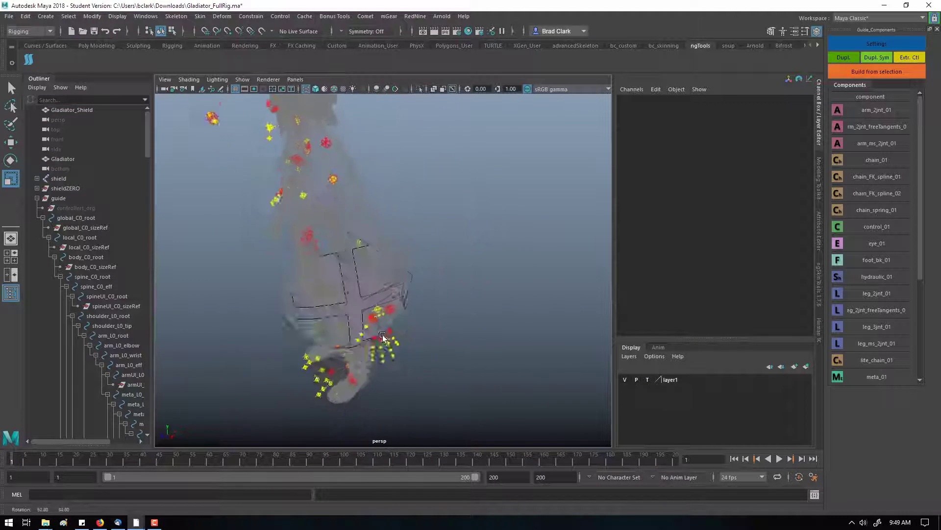
pyautogui.keyDown('alt'); pyautogui.moveTo(382, 336); pyautogui.dragTo(432, 328); pyautogui.keyUp('alt')
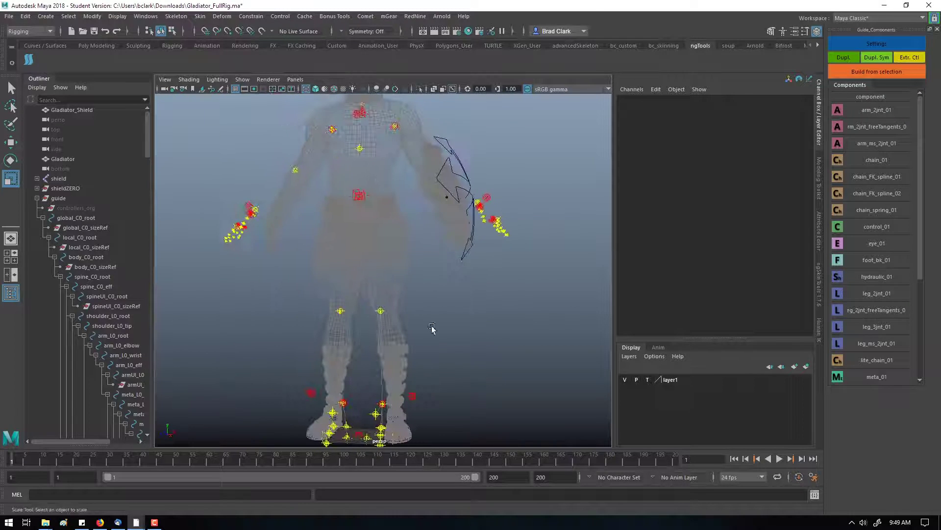
pyautogui.click(381, 224)
pyautogui.press('w')
pyautogui.moveTo(395, 220)
pyautogui.mouseDown()
pyautogui.moveTo(422, 218)
pyautogui.moveTo(414, 221)
pyautogui.moveTo(424, 222)
pyautogui.moveTo(426, 241)
pyautogui.moveTo(410, 244)
pyautogui.moveTo(413, 214)
pyautogui.mouseUp()
pyautogui.press('e')
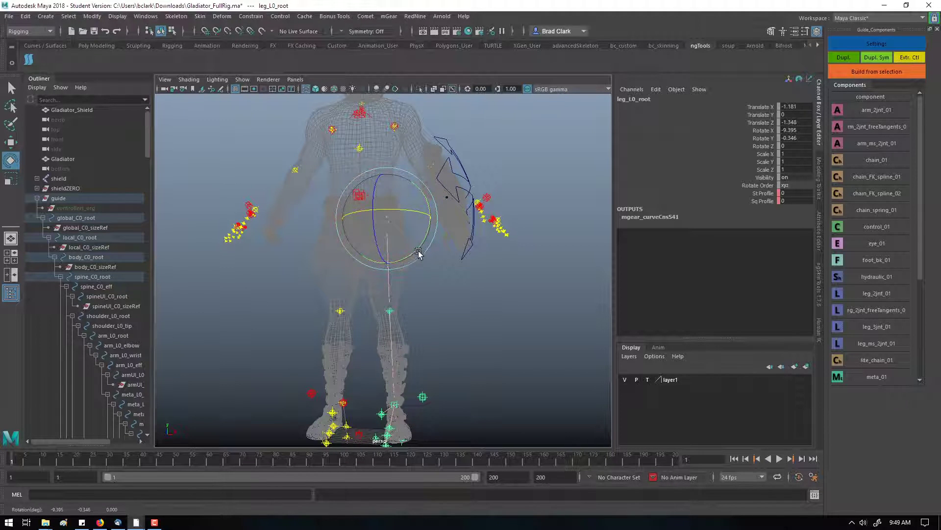
pyautogui.moveTo(418, 253); pyautogui.dragTo(416, 250)
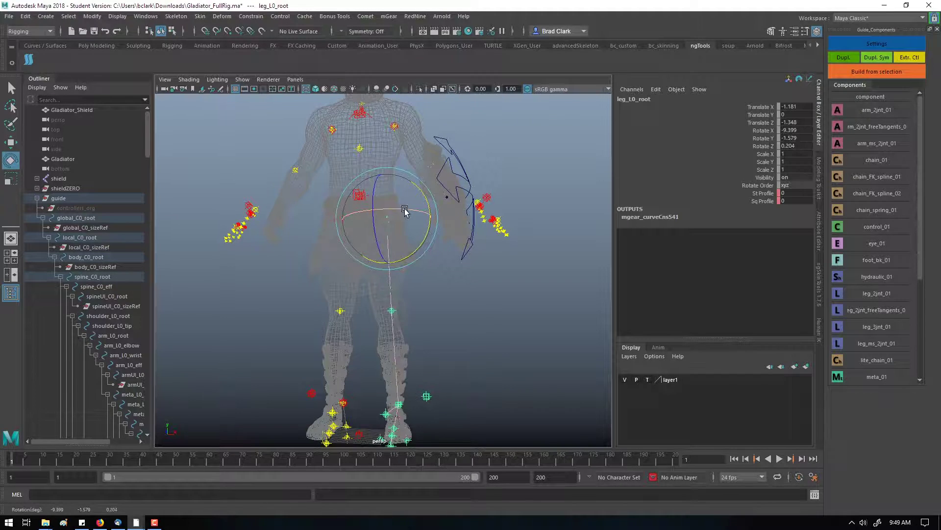
pyautogui.moveTo(404, 211); pyautogui.dragTo(411, 212)
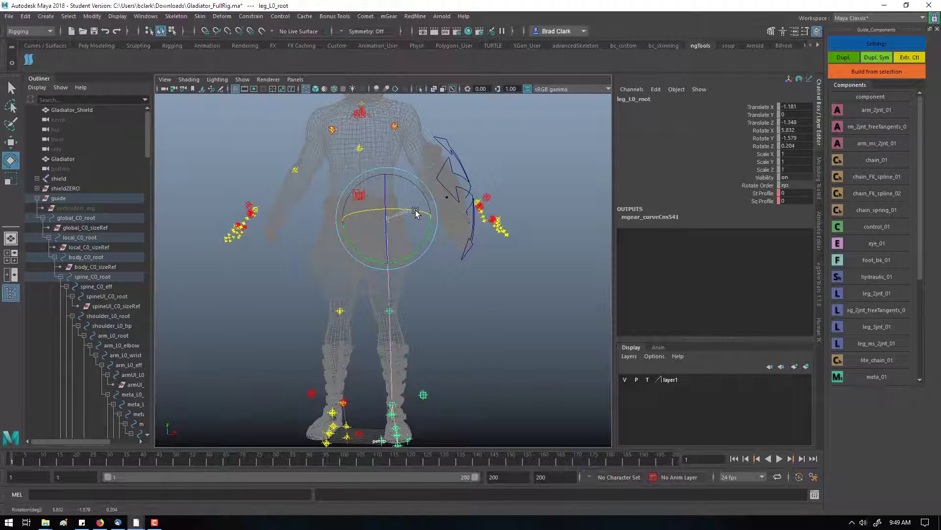
# Refine the left leg root guide's rotation to about -2.95 in Y so it follows the leg.
pyautogui.press('f')
pyautogui.keyDown('alt'); pyautogui.moveTo(478, 329); pyautogui.dragTo(324, 260, button='right'); pyautogui.keyUp('alt')
pyautogui.keyDown('alt'); pyautogui.moveTo(336, 377); pyautogui.dragTo(300, 240, button='middle'); pyautogui.keyUp('alt')
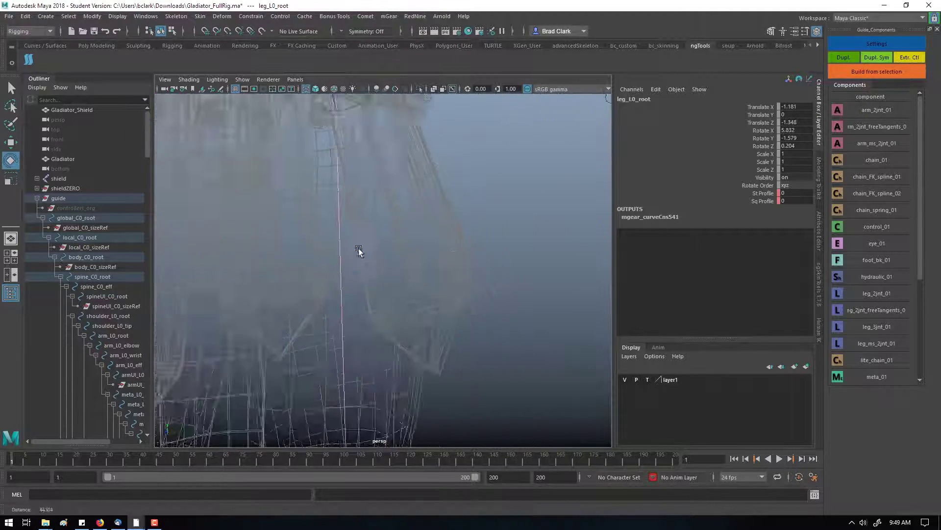
pyautogui.keyDown('alt'); pyautogui.moveTo(300, 240); pyautogui.dragTo(279, 254, button='right'); pyautogui.keyUp('alt')
pyautogui.keyDown('alt'); pyautogui.moveTo(435, 327); pyautogui.dragTo(417, 214, button='middle'); pyautogui.keyUp('alt')
pyautogui.keyDown('alt'); pyautogui.moveTo(416, 214); pyautogui.dragTo(409, 219); pyautogui.keyUp('alt')
pyautogui.moveTo(359, 122); pyautogui.dragTo(363, 120)
pyautogui.keyDown('alt'); pyautogui.moveTo(458, 236); pyautogui.dragTo(362, 240); pyautogui.keyUp('alt')
# Move the left knee guide slightly forward, to about 0.40 in Translate Y.
pyautogui.press('w')
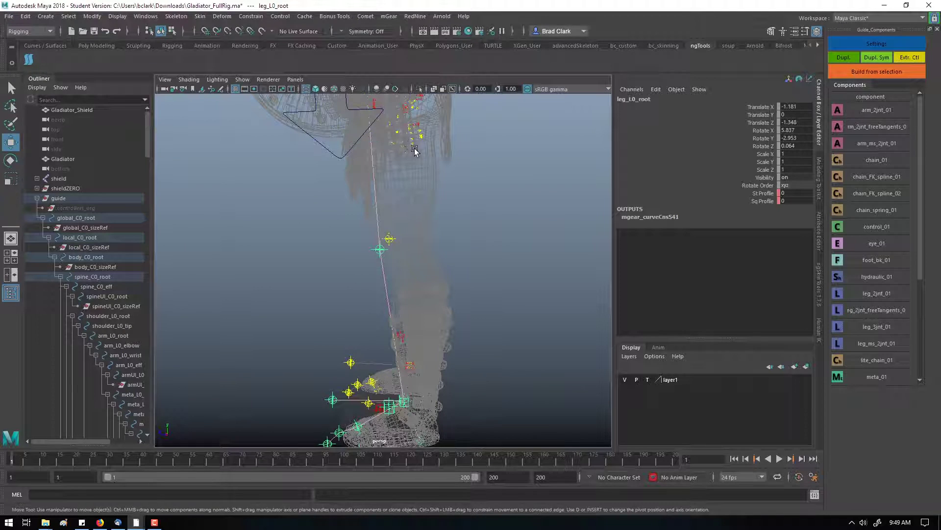
pyautogui.keyDown('alt'); pyautogui.moveTo(405, 138); pyautogui.dragTo(400, 243); pyautogui.keyUp('alt')
pyautogui.click(388, 258)
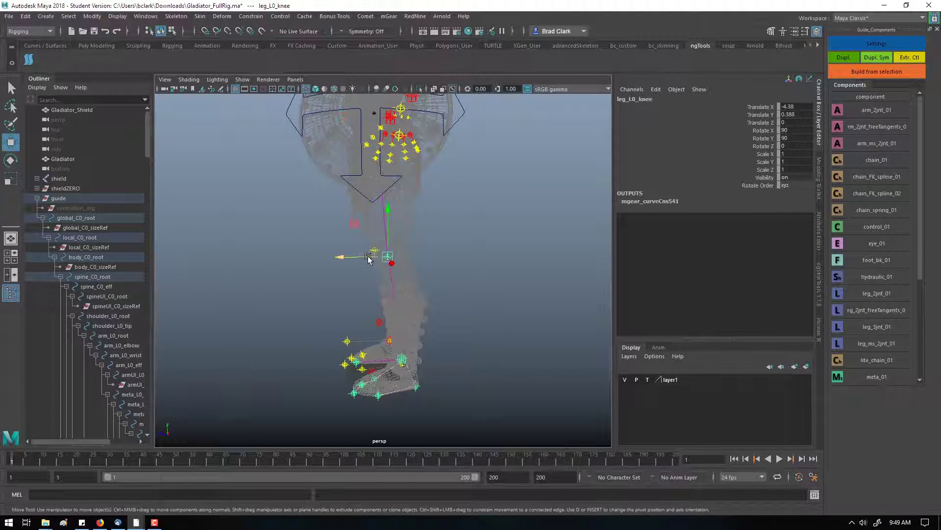
pyautogui.click(355, 258)
pyautogui.moveTo(326, 256); pyautogui.dragTo(343, 251)
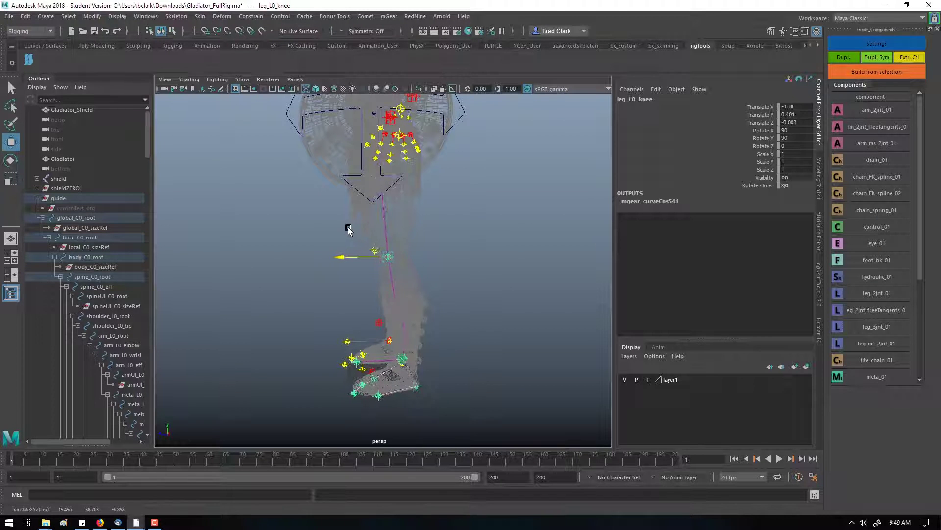
pyautogui.moveTo(351, 259)
pyautogui.keyDown('alt'); pyautogui.mouseDown()
pyautogui.moveTo(501, 256)
pyautogui.moveTo(470, 265)
pyautogui.moveTo(347, 257)
pyautogui.mouseUp(); pyautogui.keyUp('alt')
# Shift the left leg root guide toward the character's back, to about 1.0 in Translate Y.
pyautogui.click(364, 163)
pyautogui.press('f')
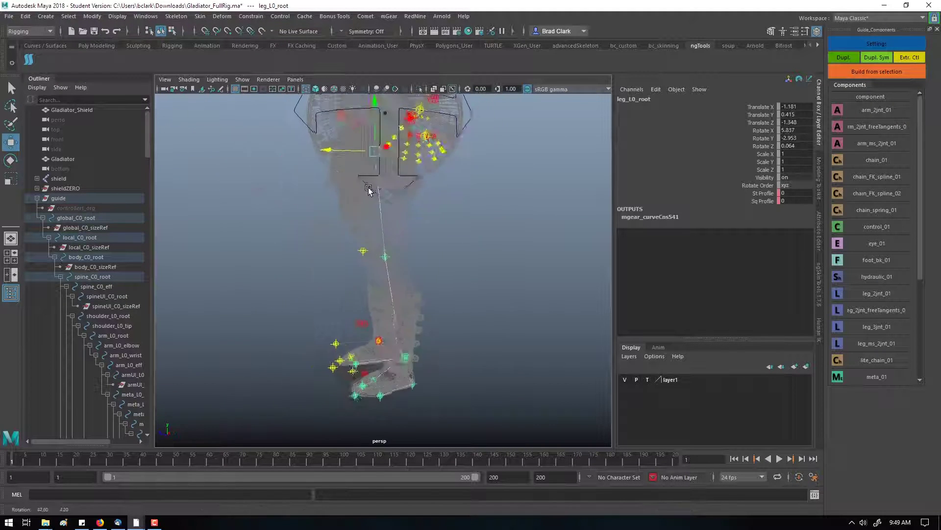
pyautogui.moveTo(338, 153); pyautogui.dragTo(353, 154)
# Try rotating the left leg root guide to about 4.9 in Z and undo the rotation.
pyautogui.press('e')
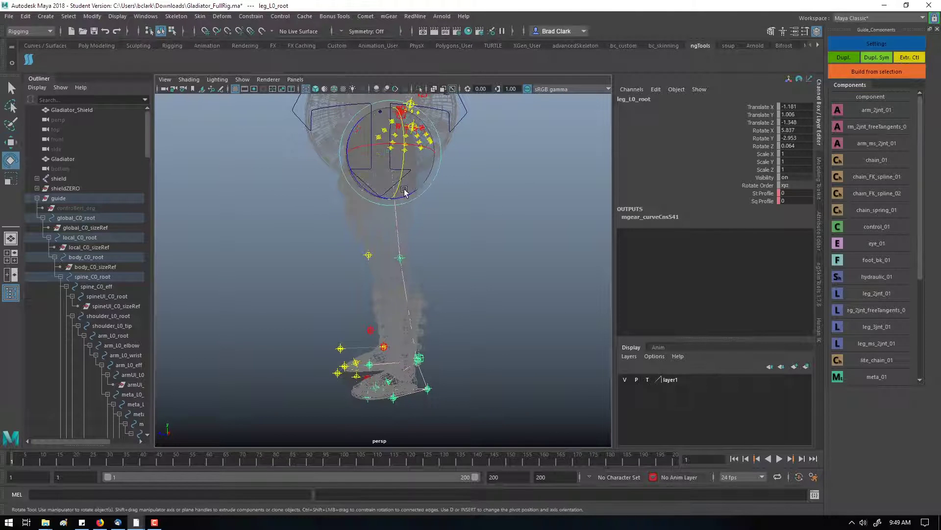
pyautogui.moveTo(401, 197); pyautogui.dragTo(398, 200)
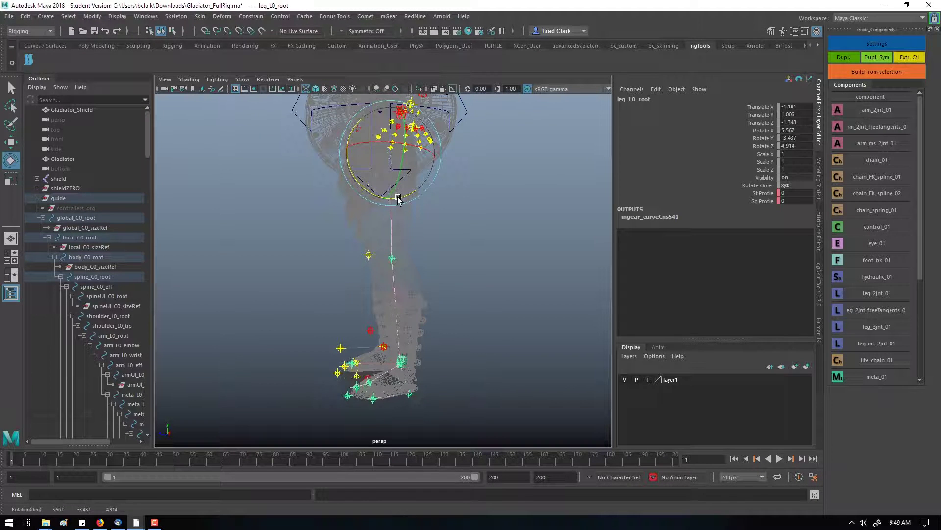
pyautogui.keyDown('alt'); pyautogui.moveTo(348, 315); pyautogui.dragTo(279, 351); pyautogui.keyUp('alt')
pyautogui.click(390, 207)
pyautogui.click(379, 172)
pyautogui.hotkey('ctrl', 'z')
pyautogui.hotkey('ctrl', 'z')
# Unparent foot_L0_root from the left leg's ankle guide so the leg can be adjusted separately from the foot.
pyautogui.click(442, 327)
pyautogui.press('f')
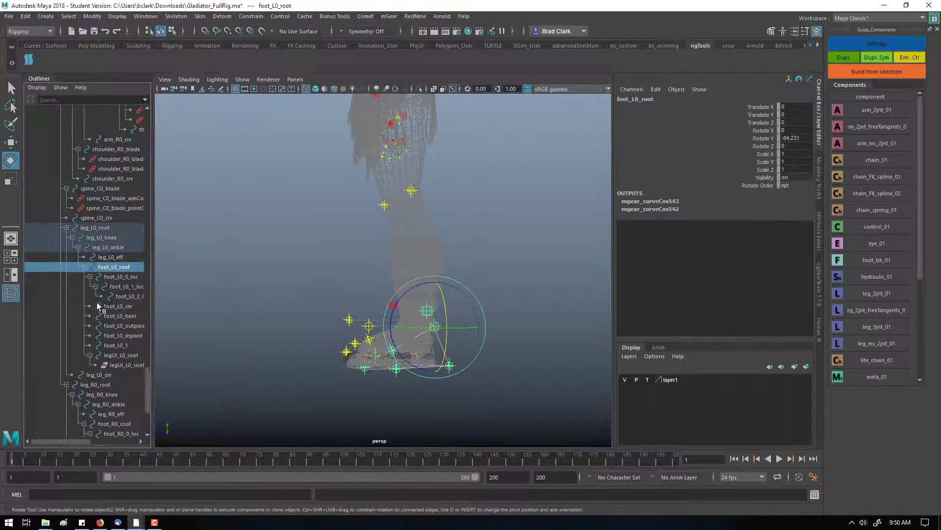
pyautogui.hotkey('shift', 'p')
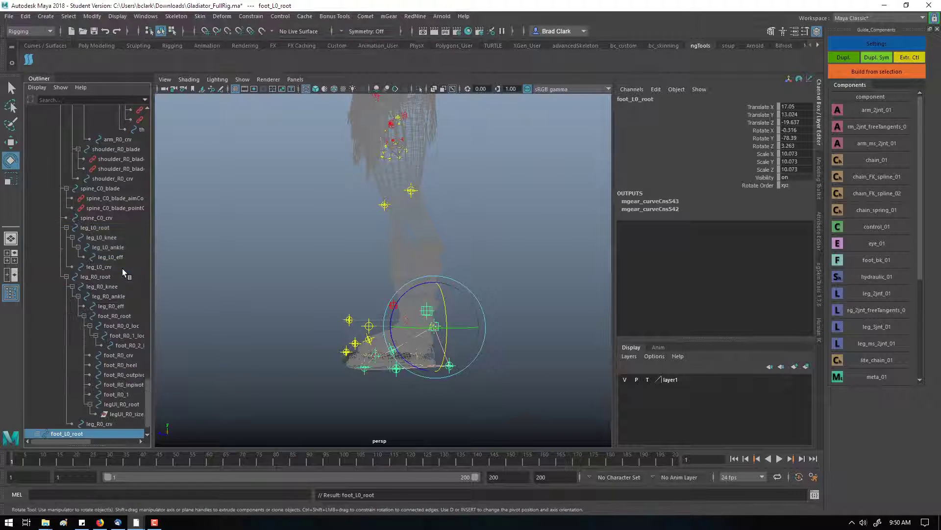
pyautogui.hotkey('ctrl', 'z')
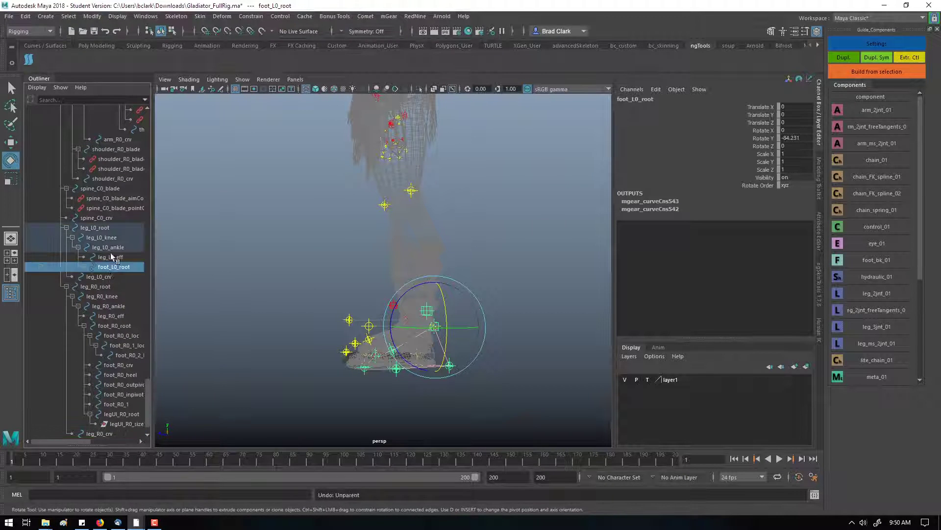
pyautogui.click(115, 247)
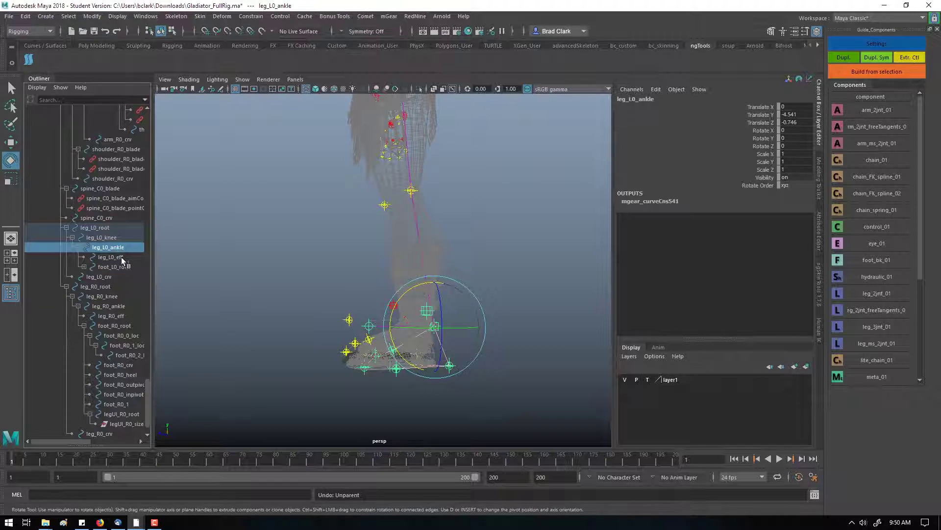
pyautogui.click(122, 266)
pyautogui.hotkey('shift', 'p')
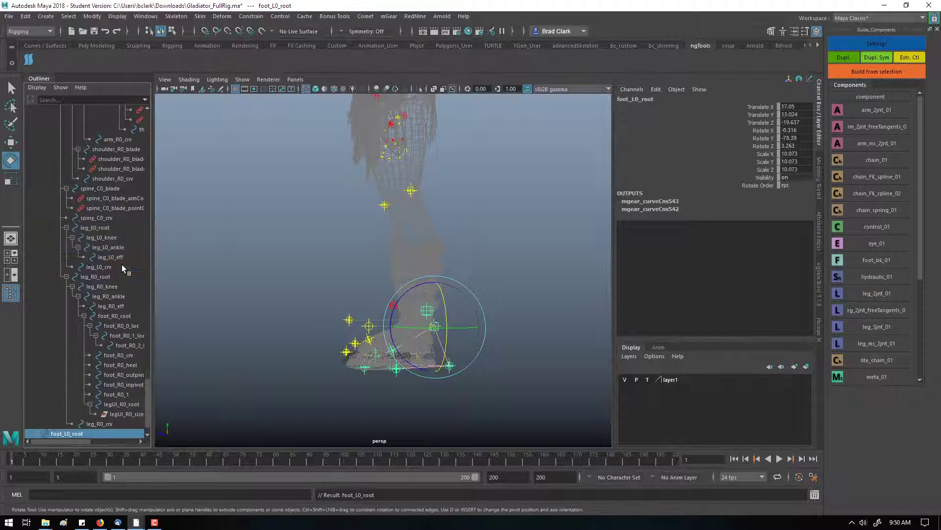
# Reposition the left leg root guide at the hip and rotate it to about 7.7 in X and -4.0 in Y.
pyautogui.keyDown('alt'); pyautogui.moveTo(342, 271); pyautogui.dragTo(313, 157); pyautogui.keyUp('alt')
pyautogui.click(333, 180)
pyautogui.click(322, 186)
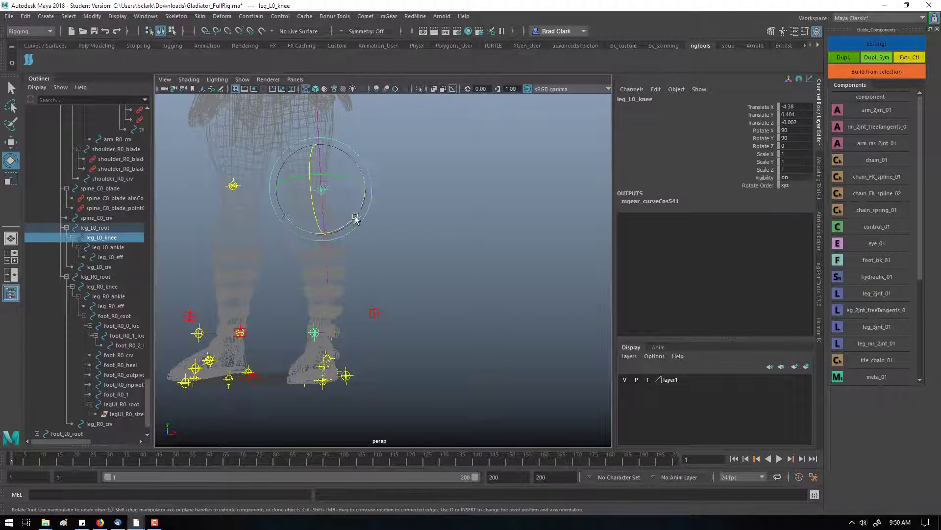
pyautogui.keyDown('alt'); pyautogui.moveTo(368, 212); pyautogui.dragTo(364, 231); pyautogui.keyUp('alt')
pyautogui.press('Up')
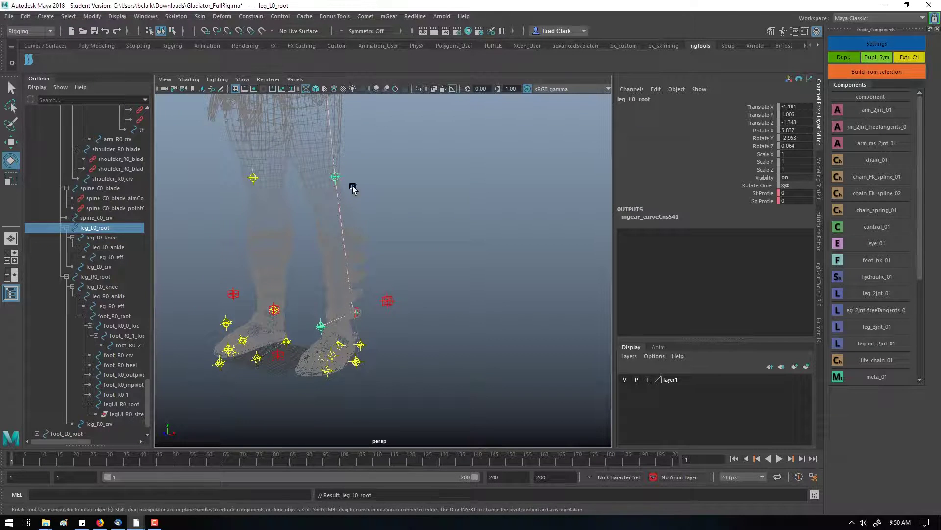
pyautogui.keyDown('alt'); pyautogui.moveTo(352, 188); pyautogui.dragTo(382, 265, button='middle'); pyautogui.keyUp('alt')
pyautogui.keyDown('alt'); pyautogui.moveTo(393, 135); pyautogui.dragTo(416, 179, button='middle'); pyautogui.keyUp('alt')
pyautogui.moveTo(417, 179); pyautogui.dragTo(404, 137)
pyautogui.press('w')
pyautogui.keyDown('alt'); pyautogui.moveTo(387, 170); pyautogui.dragTo(413, 196); pyautogui.keyUp('alt')
# Try scaling the left leg root guide uniformly to about 1.04.
pyautogui.press('e')
pyautogui.press('r')
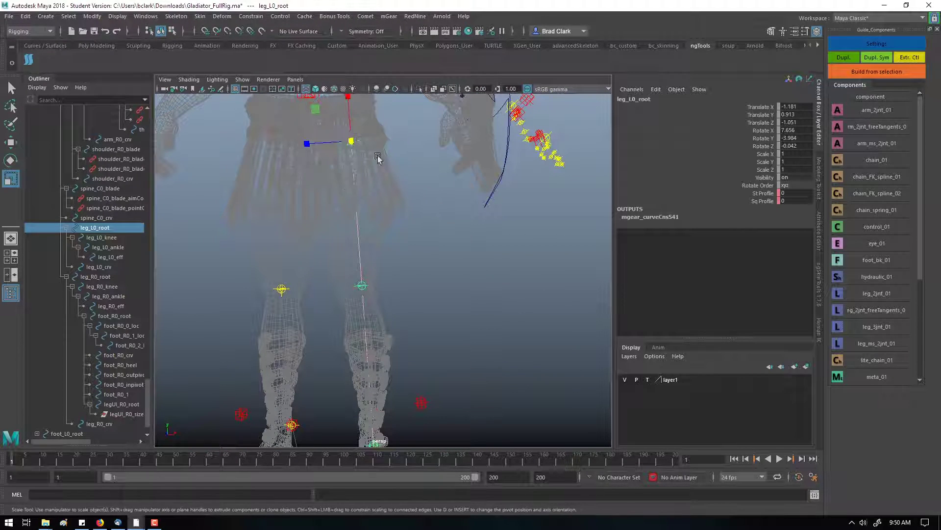
pyautogui.moveTo(349, 139); pyautogui.dragTo(357, 139)
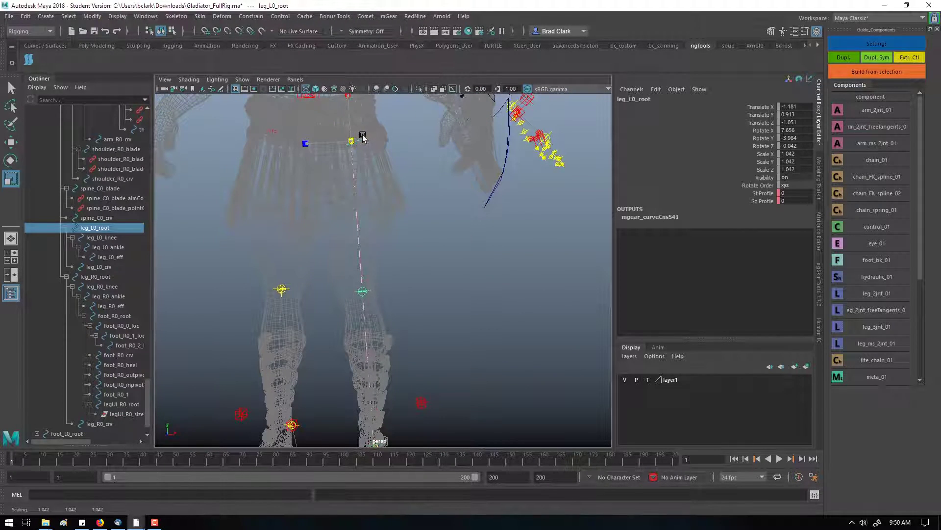
# Move the left knee guide down into the character's knee, to about -4.54 in Translate X and 0.22 in Translate Y.
pyautogui.click(363, 285)
pyautogui.press('w')
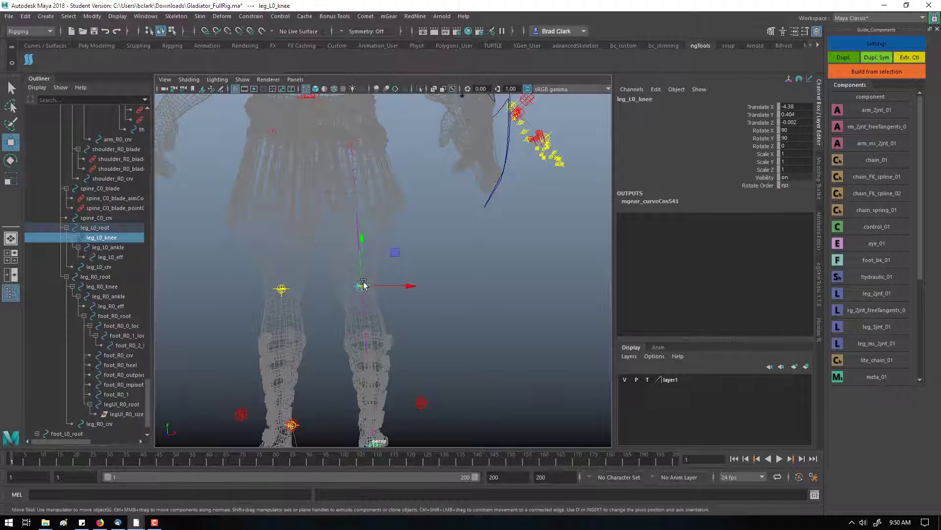
pyautogui.moveTo(362, 252); pyautogui.dragTo(373, 292)
pyautogui.moveTo(419, 251); pyautogui.dragTo(418, 260)
pyautogui.moveTo(382, 300); pyautogui.dragTo(389, 296)
pyautogui.moveTo(421, 256); pyautogui.dragTo(560, 165)
# Move and slightly rotate the left ankle guide to fit the character's ankle, and clear the selection.
pyautogui.keyDown('alt'); pyautogui.moveTo(441, 303); pyautogui.dragTo(462, 290, button='right'); pyautogui.keyUp('alt')
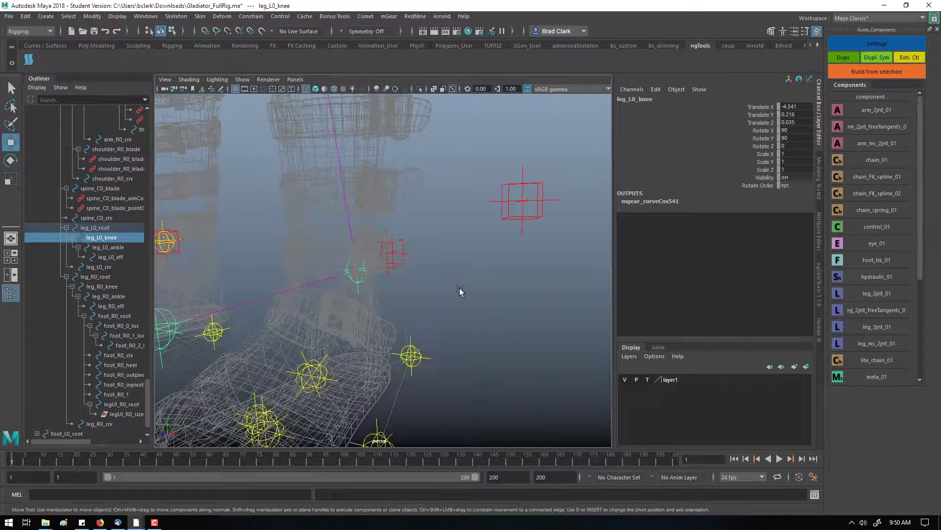
pyautogui.keyDown('alt'); pyautogui.moveTo(433, 294); pyautogui.dragTo(451, 283); pyautogui.keyUp('alt')
pyautogui.keyDown('alt'); pyautogui.moveTo(293, 333); pyautogui.dragTo(312, 326); pyautogui.keyUp('alt')
pyautogui.click(258, 319)
pyautogui.keyDown('alt'); pyautogui.moveTo(392, 321); pyautogui.dragTo(405, 343); pyautogui.keyUp('alt')
pyautogui.keyDown('alt'); pyautogui.moveTo(406, 343); pyautogui.dragTo(284, 322, button='right'); pyautogui.keyUp('alt')
pyautogui.press('e')
pyautogui.moveTo(317, 293)
pyautogui.mouseDown()
pyautogui.moveTo(309, 275)
pyautogui.moveTo(321, 275)
pyautogui.moveTo(305, 281)
pyautogui.moveTo(312, 285)
pyautogui.mouseUp()
pyautogui.press('w')
pyautogui.keyDown('alt'); pyautogui.moveTo(416, 324); pyautogui.dragTo(330, 325); pyautogui.keyUp('alt')
pyautogui.click(459, 308)
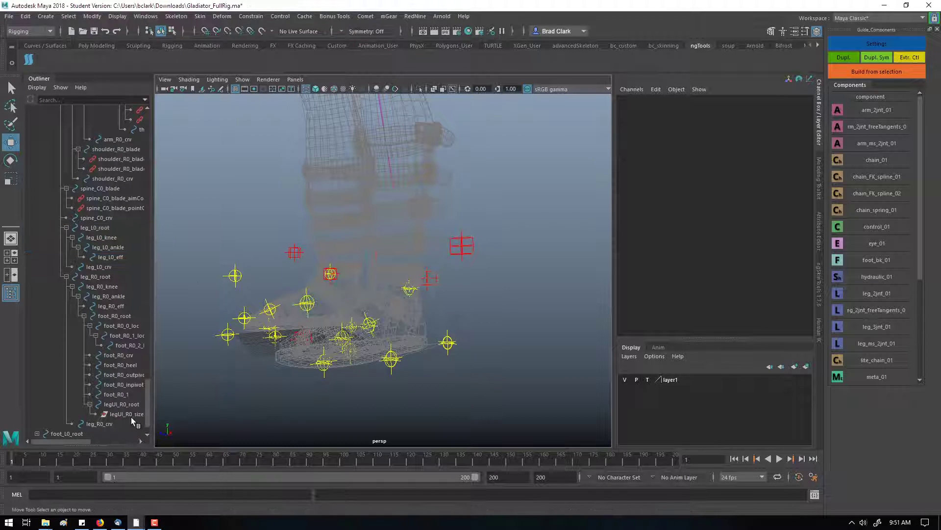
# Move the whole left foot guide to the character's left foot, to about 13.8, 13.0 and -14.5 in Translate X, Y and Z.
pyautogui.click(448, 342)
pyautogui.keyDown('alt'); pyautogui.moveTo(418, 313); pyautogui.dragTo(298, 310); pyautogui.keyUp('alt')
pyautogui.moveTo(373, 251); pyautogui.dragTo(396, 277)
pyautogui.press('d')
pyautogui.moveTo(353, 250)
pyautogui.mouseDown()
pyautogui.moveTo(362, 250)
pyautogui.moveTo(352, 252)
pyautogui.mouseUp()
pyautogui.hotkey('ctrl', 'z')
pyautogui.keyDown('alt'); pyautogui.moveTo(379, 283); pyautogui.dragTo(330, 288); pyautogui.keyUp('alt')
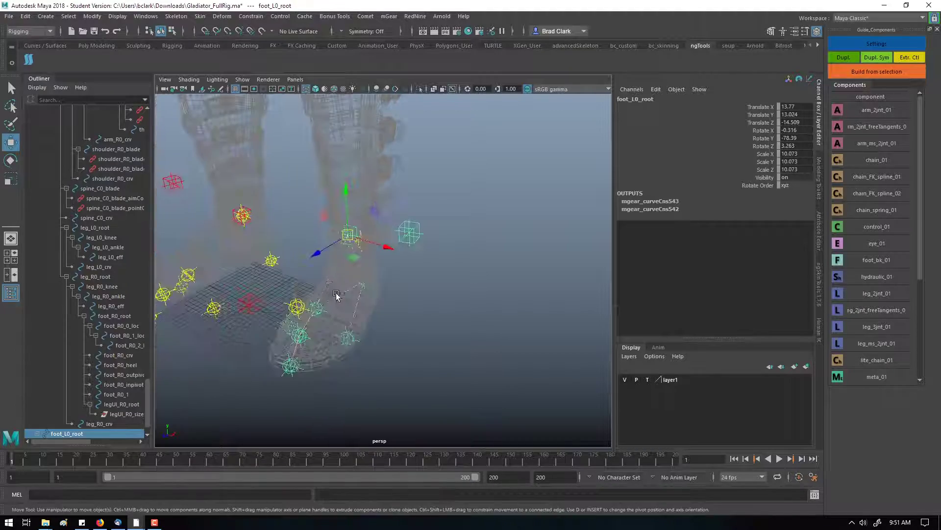
pyautogui.keyDown('alt'); pyautogui.moveTo(330, 288); pyautogui.dragTo(393, 282, button='right'); pyautogui.keyUp('alt')
pyautogui.keyDown('alt'); pyautogui.moveTo(393, 281); pyautogui.dragTo(458, 264); pyautogui.keyUp('alt')
pyautogui.keyDown('alt'); pyautogui.moveTo(458, 265); pyautogui.dragTo(363, 293, button='right'); pyautogui.keyUp('alt')
pyautogui.keyDown('alt'); pyautogui.moveTo(364, 292); pyautogui.dragTo(380, 221); pyautogui.keyUp('alt')
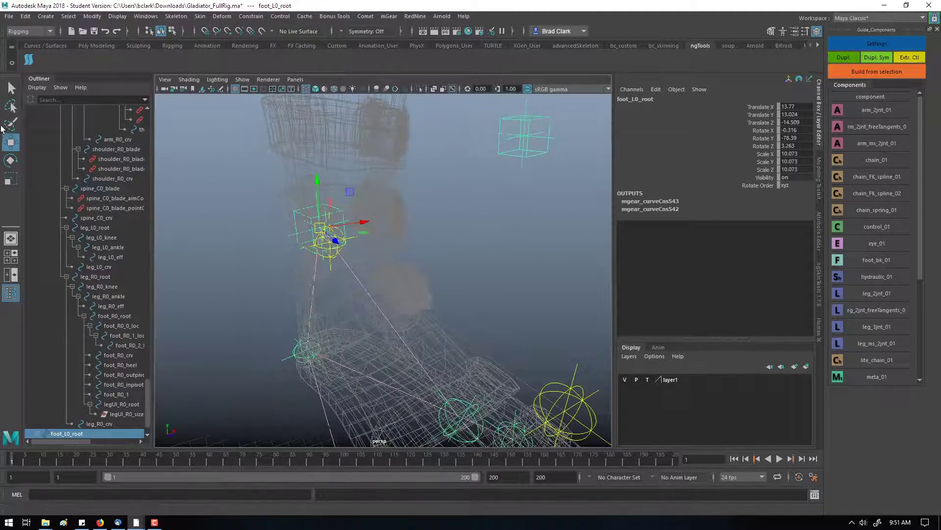
# Enable Preserve Children for the Move tool and move the left foot root onto the ankle guide, to about 15.2, 11.0 and -16.8.
pyautogui.doubleClick(11, 143)
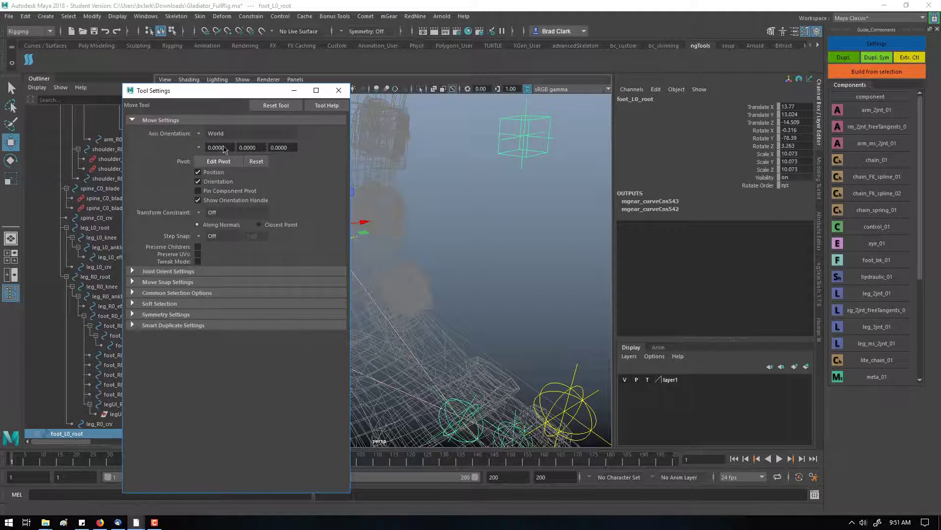
pyautogui.click(198, 247)
pyautogui.click(294, 91)
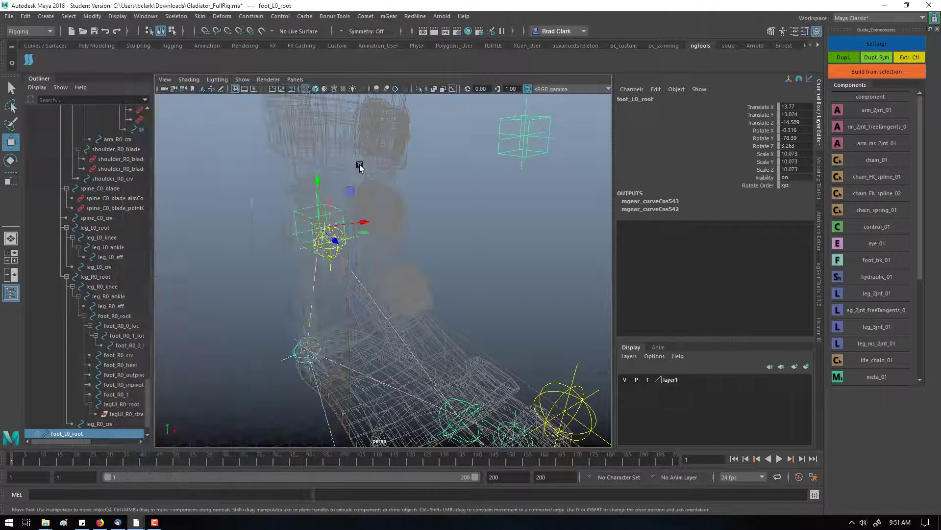
pyautogui.moveTo(317, 230); pyautogui.dragTo(345, 248)
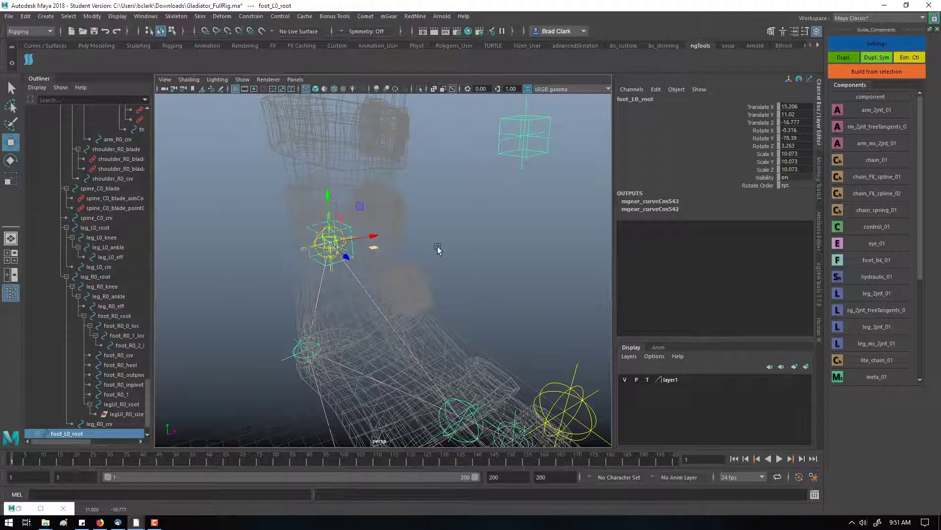
# Adjust the left foot's heel guide and move its inner pivot guide in toward the side of the character's foot.
pyautogui.keyDown('alt'); pyautogui.moveTo(438, 249); pyautogui.dragTo(416, 390); pyautogui.keyUp('alt')
pyautogui.click(400, 284)
pyautogui.moveTo(419, 288); pyautogui.dragTo(425, 291)
pyautogui.keyDown('alt'); pyautogui.moveTo(496, 335); pyautogui.dragTo(516, 310); pyautogui.keyUp('alt')
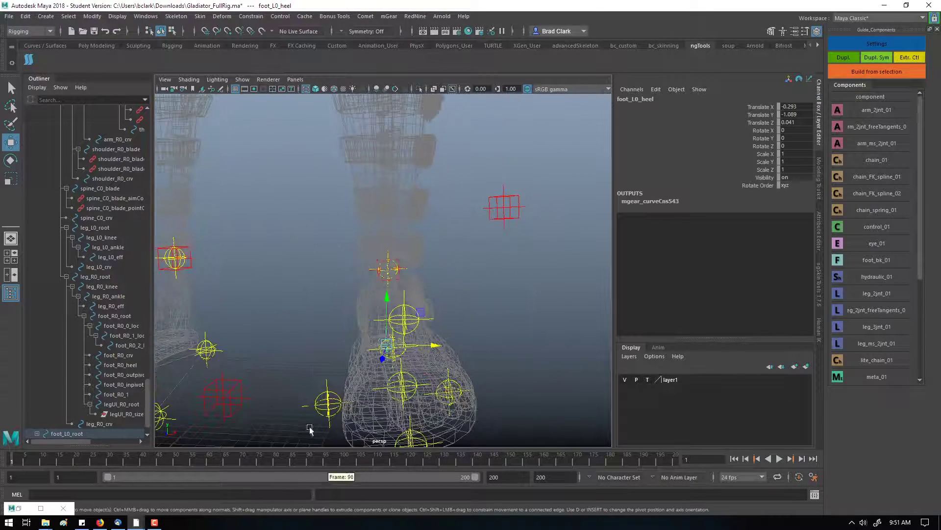
pyautogui.click(337, 410)
pyautogui.moveTo(356, 407); pyautogui.dragTo(369, 406)
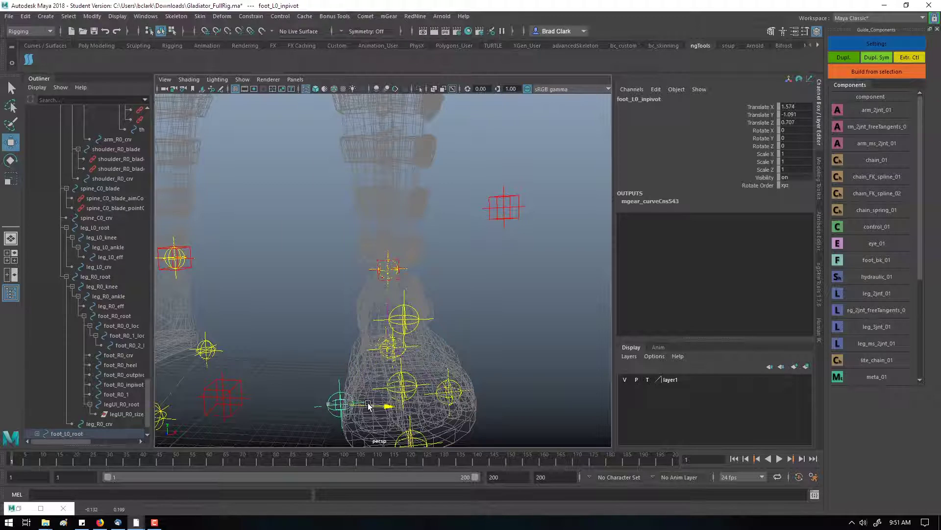
pyautogui.click(500, 386)
# Delete the right leg guide together with its foot guides.
pyautogui.keyDown('alt'); pyautogui.moveTo(511, 382); pyautogui.dragTo(372, 180); pyautogui.keyUp('alt')
pyautogui.click(351, 223)
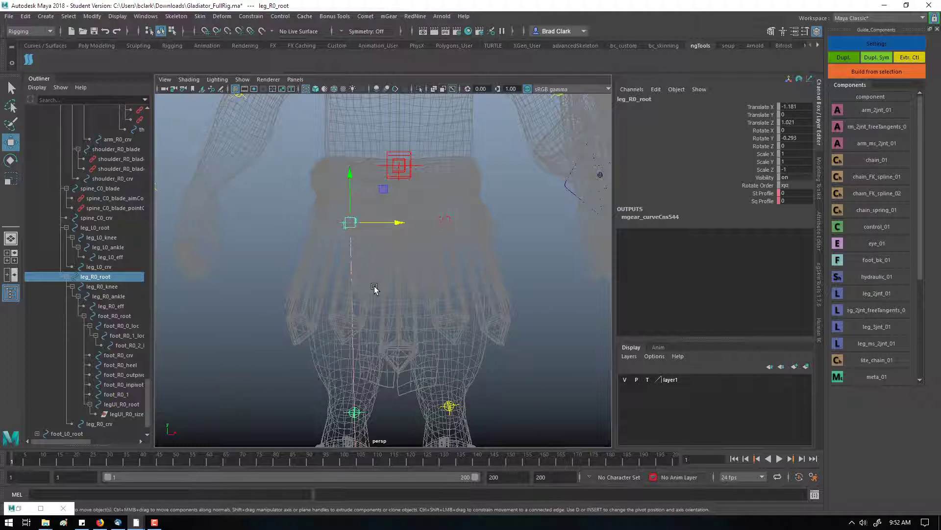
pyautogui.click(290, 293)
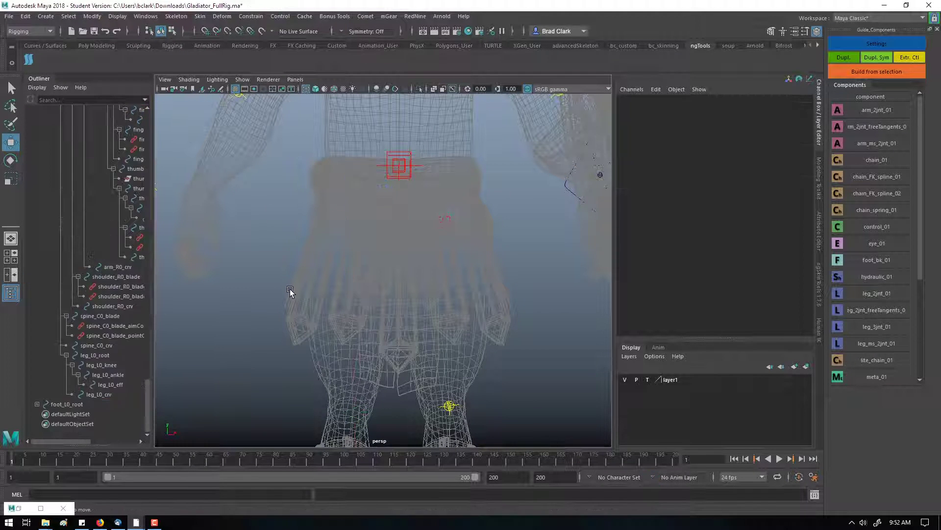
# Delete the right shoulder guide together with its whole arm and hand hierarchy.
pyautogui.keyDown('alt'); pyautogui.moveTo(342, 305); pyautogui.dragTo(217, 301, button='right'); pyautogui.keyUp('alt')
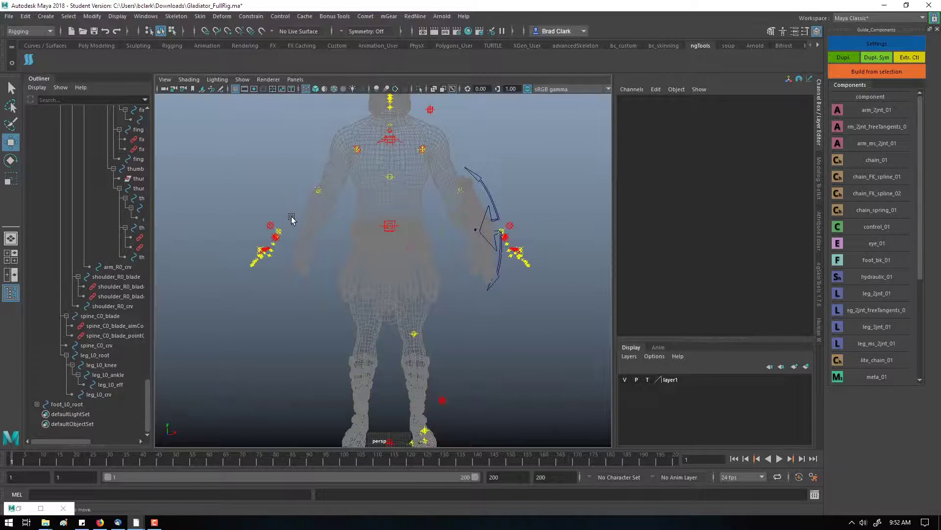
pyautogui.click(355, 150)
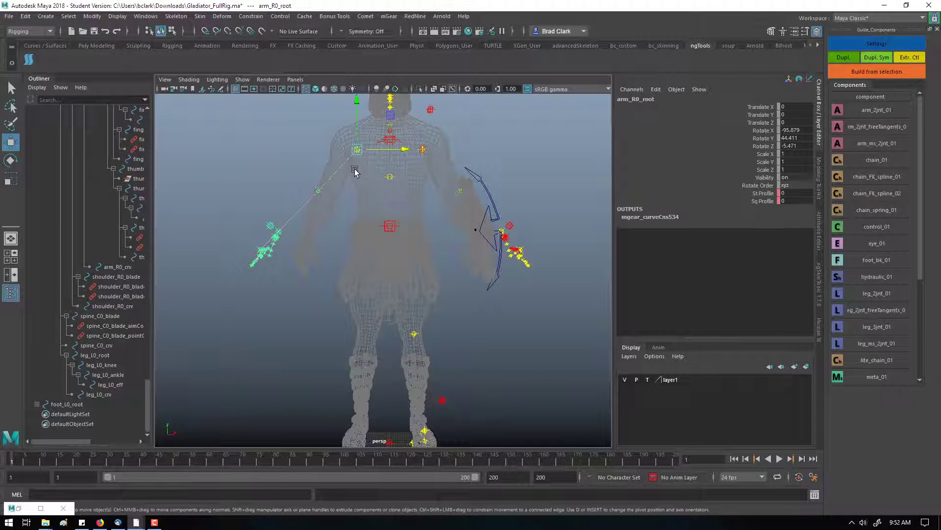
pyautogui.press('Up')
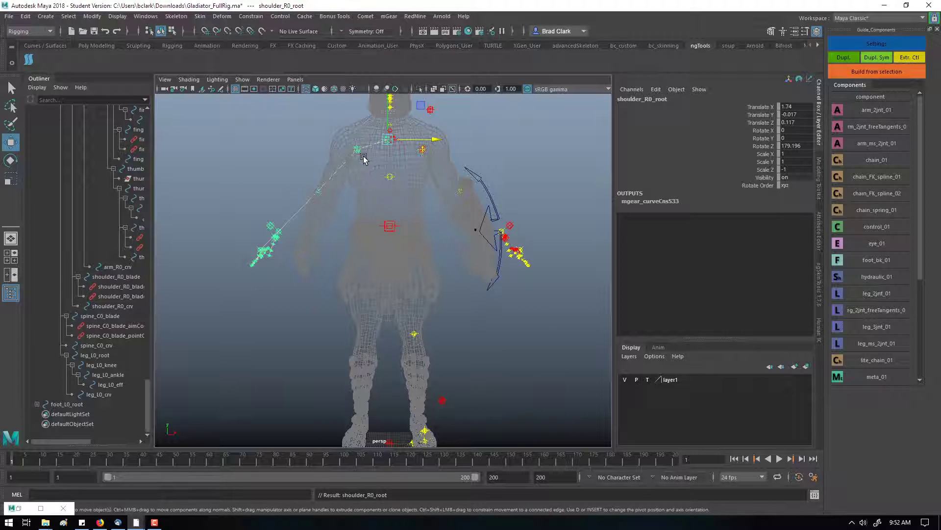
pyautogui.hotkey('ctrl', 'z')
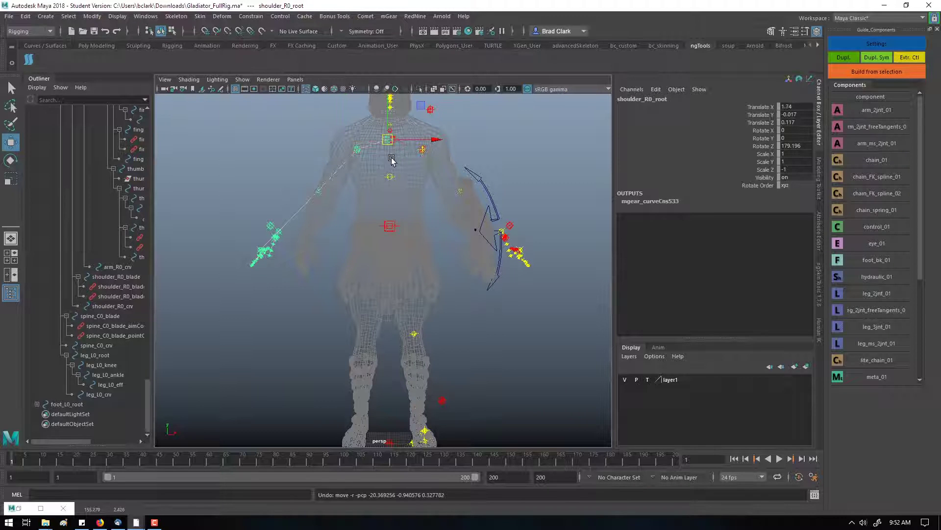
pyautogui.click(392, 159)
pyautogui.keyDown('alt'); pyautogui.moveTo(386, 168); pyautogui.dragTo(377, 178); pyautogui.keyUp('alt')
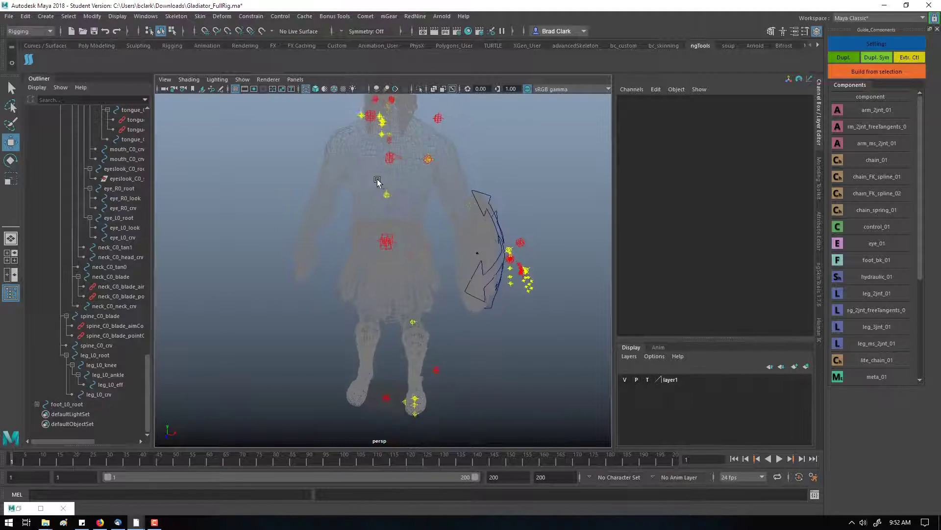
# Try moving the left shoulder root guide on its own to about 1.95 in Translate X and 0.34 in Translate Y.
pyautogui.keyDown('alt'); pyautogui.moveTo(432, 208); pyautogui.dragTo(377, 223, button='right'); pyautogui.keyUp('alt')
pyautogui.keyDown('alt'); pyautogui.moveTo(385, 209); pyautogui.dragTo(373, 193); pyautogui.keyUp('alt')
pyautogui.keyDown('ctrl'); pyautogui.keyDown('alt'); pyautogui.moveTo(357, 134); pyautogui.dragTo(471, 240); pyautogui.keyUp('alt'); pyautogui.keyUp('ctrl')
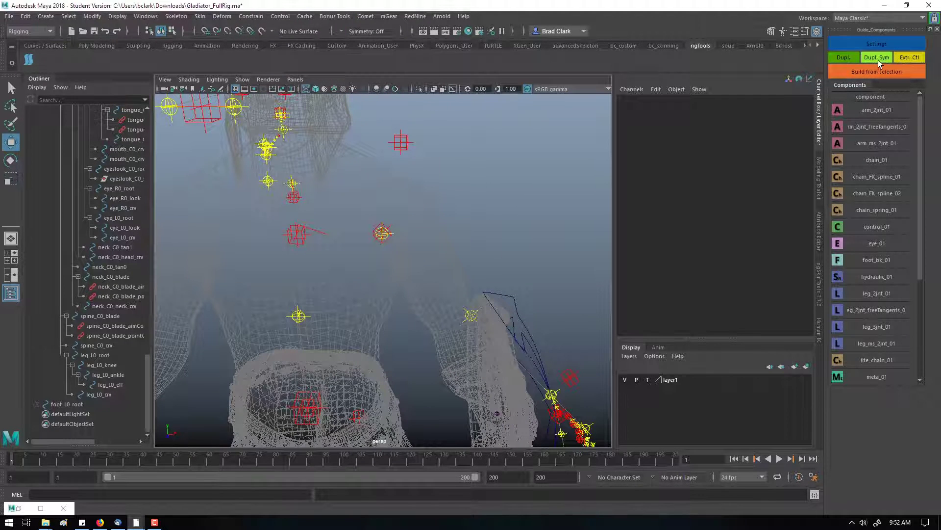
pyautogui.keyDown('alt'); pyautogui.moveTo(392, 294); pyautogui.dragTo(398, 221); pyautogui.keyUp('alt')
pyautogui.click(293, 216)
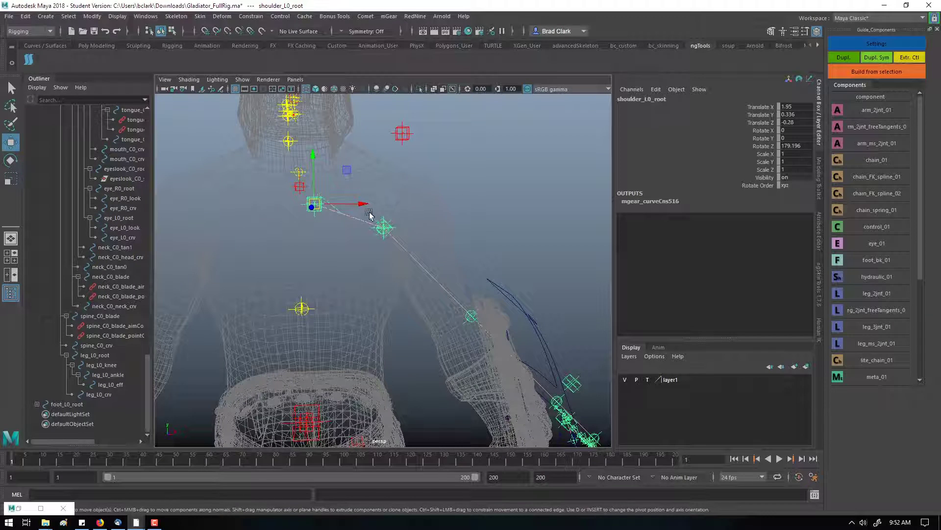
pyautogui.hotkey('ctrl', 'z')
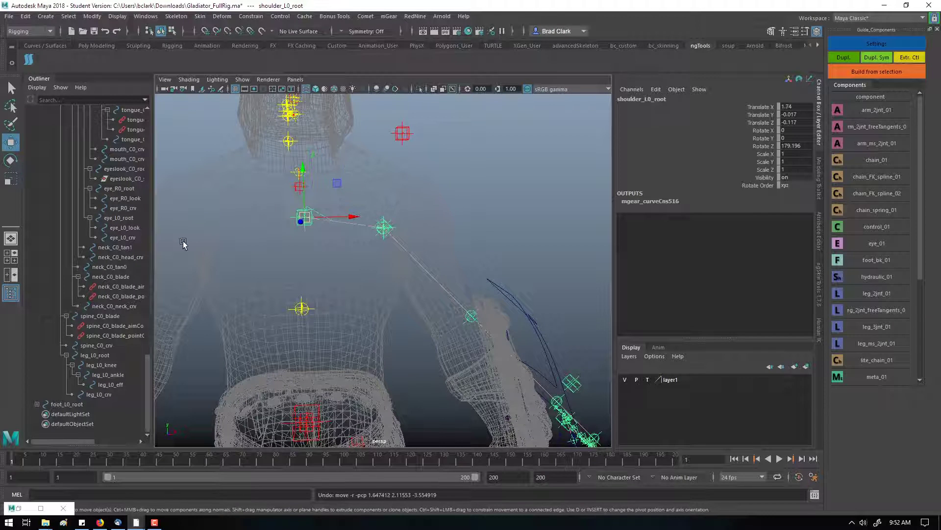
# Turn off Preserve Children for the Move tool and shift the tool settings window aside.
pyautogui.doubleClick(11, 144)
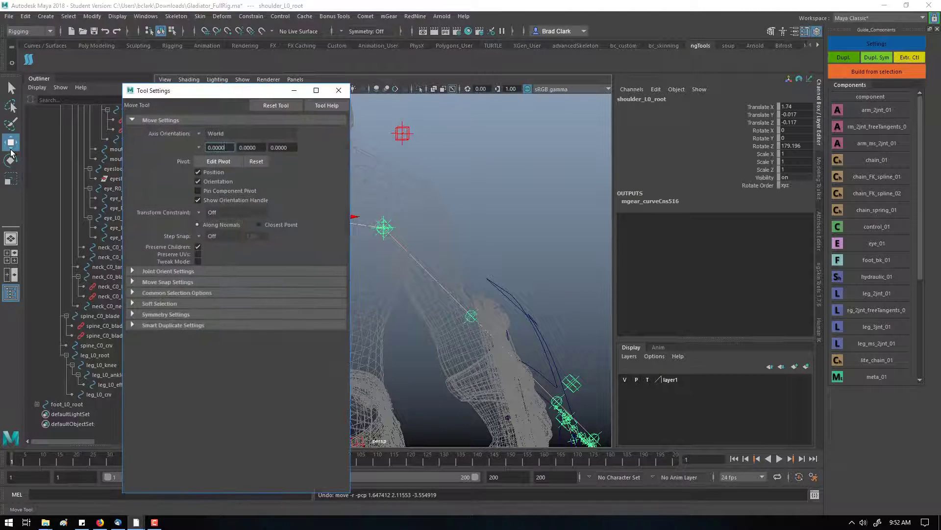
pyautogui.click(199, 248)
pyautogui.moveTo(264, 91); pyautogui.dragTo(176, 100)
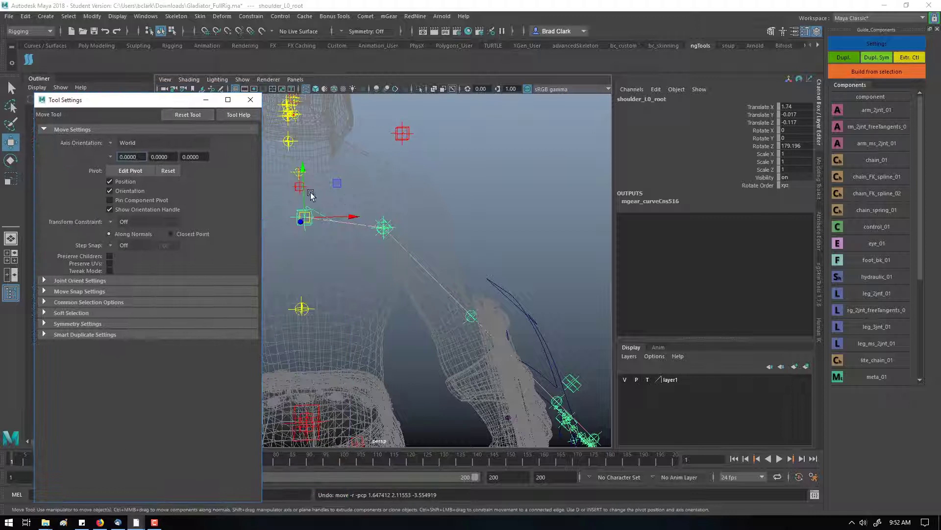
# Raise the left shoulder root guide to about 2.27 in Translate X and rotate it to about 7.4 in Y.
pyautogui.moveTo(309, 192); pyautogui.dragTo(296, 135)
pyautogui.press('e')
pyautogui.moveTo(342, 175); pyautogui.dragTo(403, 196)
# Rotate the left shoulder tip guide to about 9.9, -30.2 and -5.2 so the arm guides follow the character's arm.
pyautogui.click(386, 193)
pyautogui.press('w')
pyautogui.press('e')
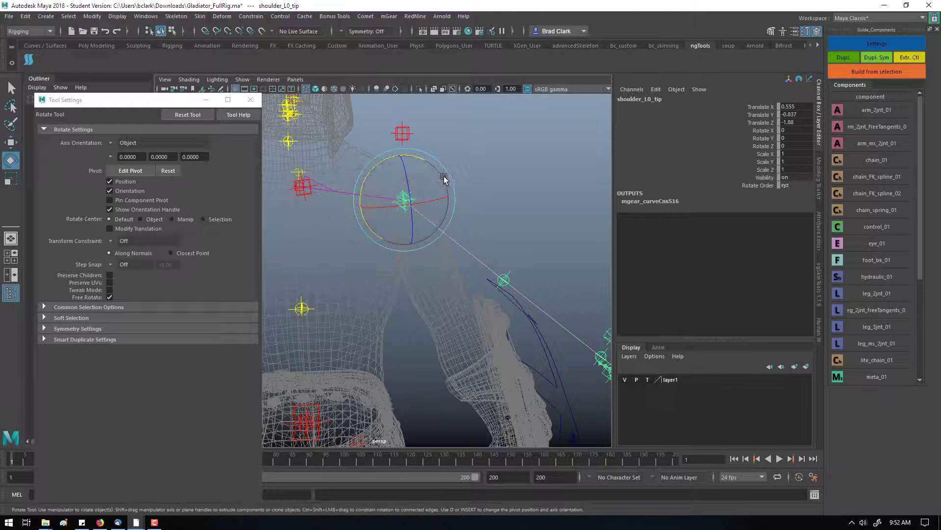
pyautogui.moveTo(431, 159); pyautogui.dragTo(418, 187)
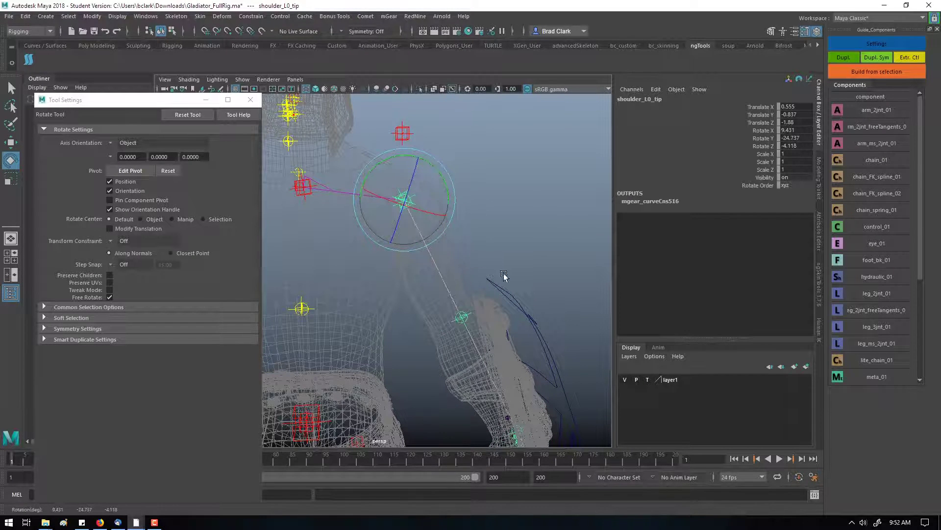
pyautogui.keyDown('alt'); pyautogui.moveTo(495, 265); pyautogui.dragTo(501, 123); pyautogui.keyUp('alt')
# Take layer1 out of template mode, shade the viewport, and refine the left shoulder tip's rotation to about 11.8, -32.6 and -2.7.
pyautogui.click(659, 379)
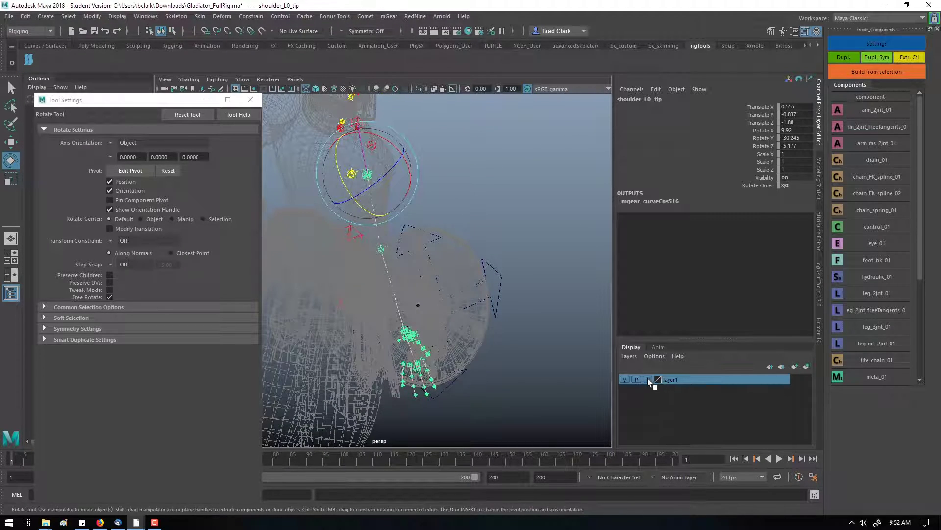
pyautogui.click(647, 379)
pyautogui.moveTo(501, 377)
pyautogui.keyDown('alt'); pyautogui.mouseDown()
pyautogui.moveTo(495, 383)
pyautogui.moveTo(527, 402)
pyautogui.moveTo(519, 398)
pyautogui.mouseUp(); pyautogui.keyUp('alt')
pyautogui.press('5')
pyautogui.scroll(3, 497, 389)
pyautogui.moveTo(365, 180); pyautogui.dragTo(375, 171)
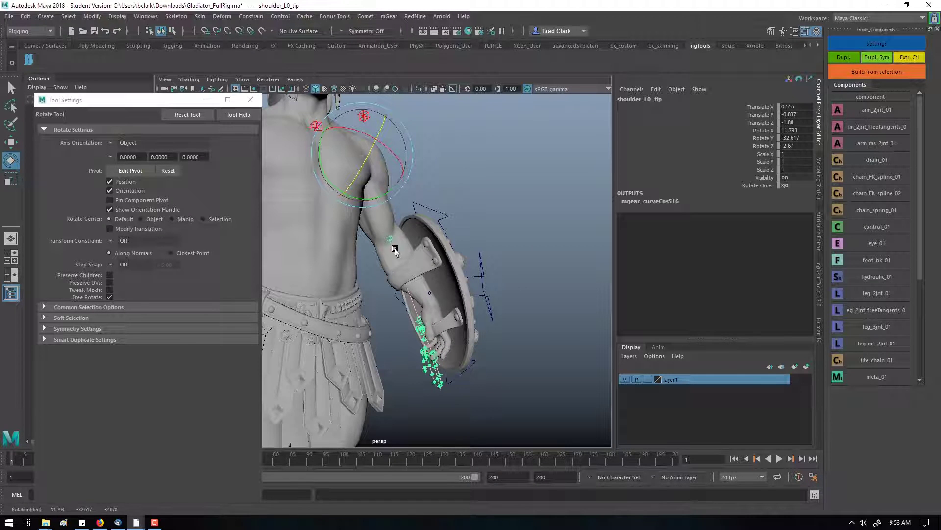
# Move the left wrist guide toward the character's wrist, to about 2.28, 0.36 and 0.10 in Translate X, Y and Z.
pyautogui.click(418, 315)
pyautogui.press('w')
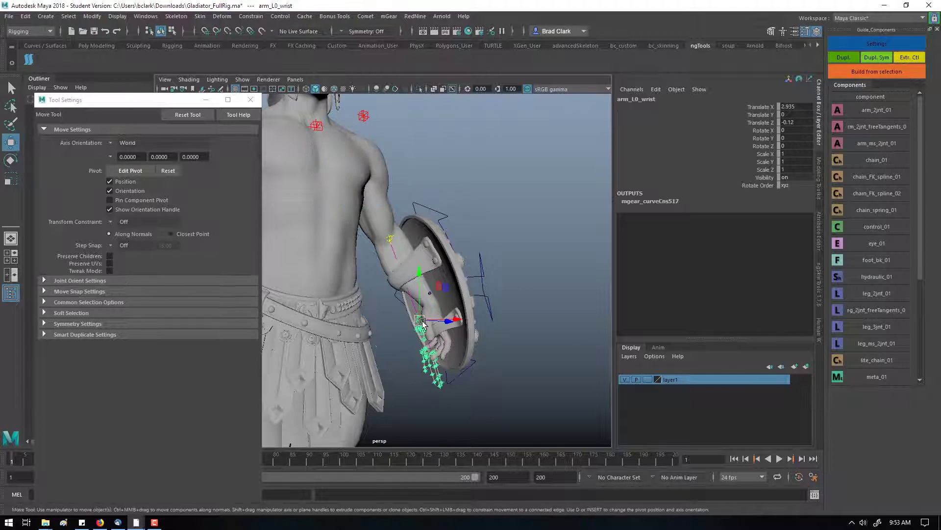
pyautogui.moveTo(422, 318); pyautogui.dragTo(525, 304)
pyautogui.press('f')
pyautogui.keyDown('alt'); pyautogui.moveTo(525, 304); pyautogui.dragTo(506, 249, button='right'); pyautogui.keyUp('alt')
pyautogui.keyDown('alt'); pyautogui.moveTo(507, 248); pyautogui.dragTo(381, 101); pyautogui.keyUp('alt')
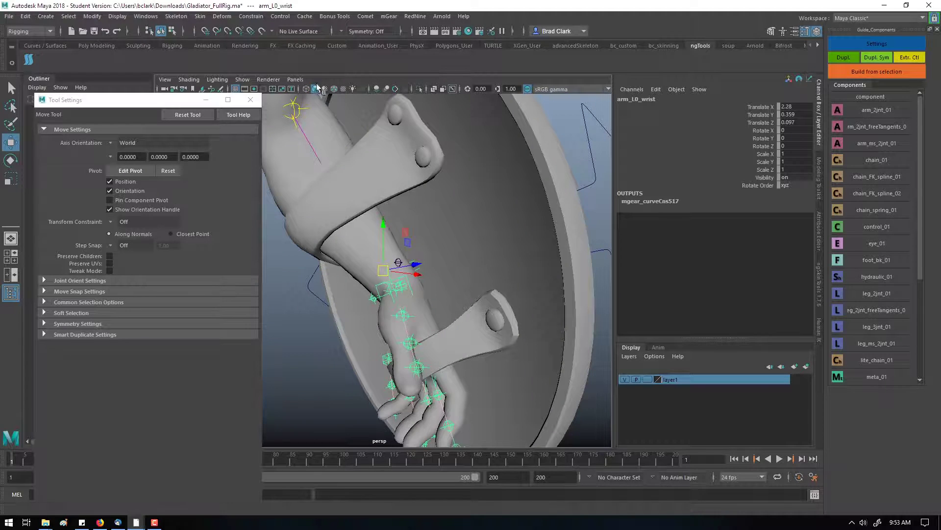
# Turn on X-Ray shading and adjust the left wrist guide to fit the wrist and hand inside the mesh.
pyautogui.click(194, 80)
pyautogui.click(244, 179)
pyautogui.moveTo(417, 255)
pyautogui.keyDown('alt'); pyautogui.mouseDown()
pyautogui.moveTo(457, 283)
pyautogui.moveTo(441, 270)
pyautogui.moveTo(550, 261)
pyautogui.moveTo(332, 273)
pyautogui.moveTo(422, 311)
pyautogui.moveTo(399, 316)
pyautogui.moveTo(393, 276)
pyautogui.moveTo(385, 275)
pyautogui.mouseUp(); pyautogui.keyUp('alt')
pyautogui.press('r')
pyautogui.moveTo(385, 276)
pyautogui.keyDown('alt'); pyautogui.mouseDown()
pyautogui.moveTo(454, 265)
pyautogui.moveTo(407, 290)
pyautogui.moveTo(376, 280)
pyautogui.mouseUp(); pyautogui.keyUp('alt')
pyautogui.press('e')
pyautogui.press('w')
pyautogui.moveTo(410, 300)
pyautogui.keyDown('alt'); pyautogui.mouseDown()
pyautogui.moveTo(412, 290)
pyautogui.moveTo(422, 313)
pyautogui.mouseUp(); pyautogui.keyUp('alt')
# Clear the accidental mesh selection and set layer1 to reference mode so only the guides are selectable.
pyautogui.click(421, 312)
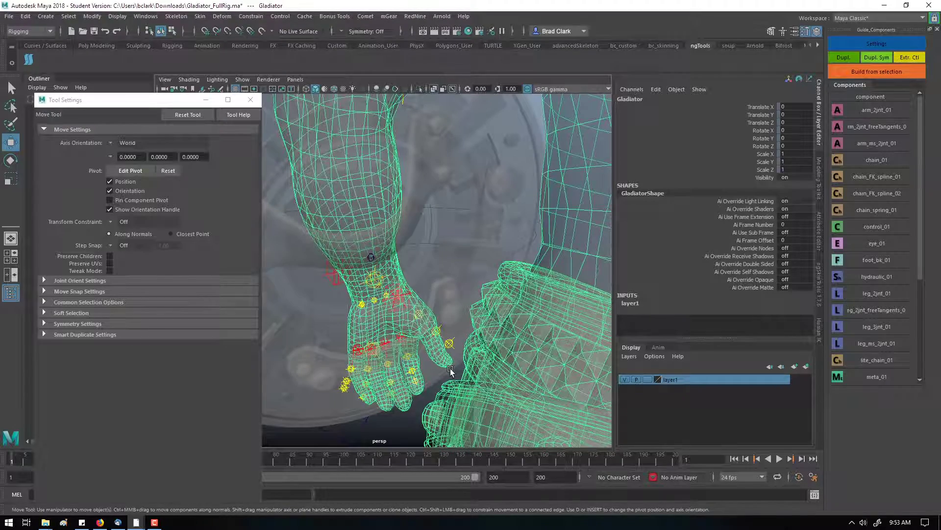
pyautogui.click(431, 386)
pyautogui.click(414, 321)
pyautogui.click(648, 380)
pyautogui.click(648, 380)
# Rotate the left thumb guide to follow the character's thumb.
pyautogui.click(426, 319)
pyautogui.press('e')
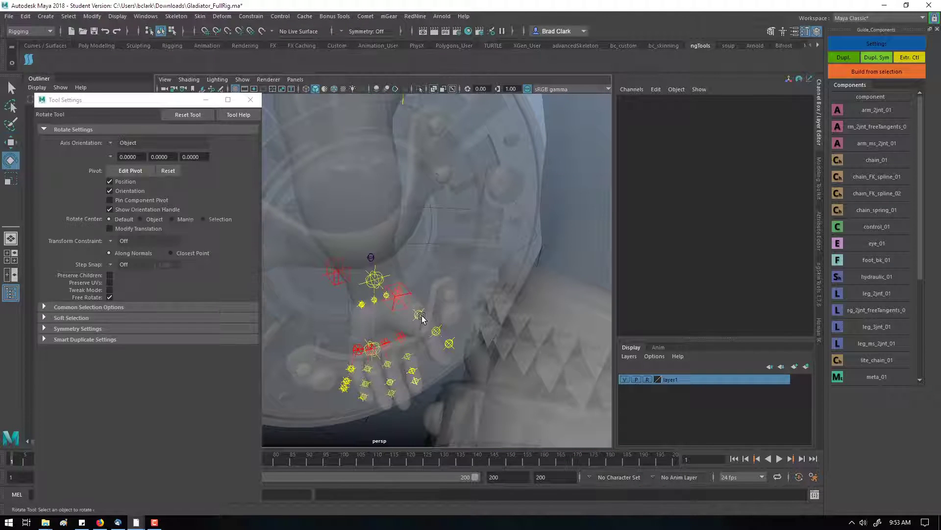
pyautogui.click(422, 316)
pyautogui.moveTo(420, 271); pyautogui.dragTo(435, 279)
pyautogui.keyDown('alt'); pyautogui.moveTo(378, 427); pyautogui.dragTo(384, 336); pyautogui.keyUp('alt')
# Try rotating the finger_L3 blade guide on the left hand, and clear the selection.
pyautogui.click(345, 374)
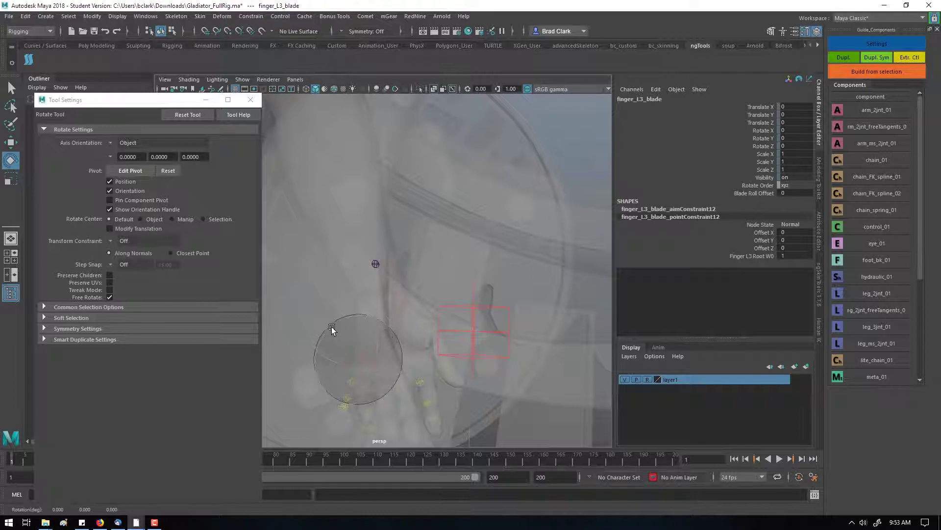
pyautogui.keyDown('alt'); pyautogui.moveTo(320, 338); pyautogui.dragTo(416, 400); pyautogui.keyUp('alt')
pyautogui.click(434, 407)
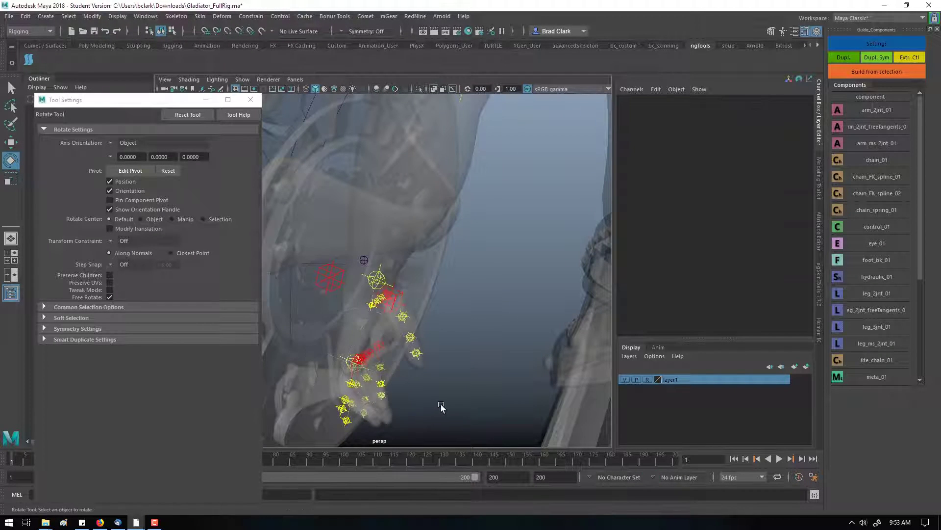
# Examine the left shoulder and arm guides against the mesh from the front and the side.
pyautogui.keyDown('alt'); pyautogui.moveTo(484, 363); pyautogui.dragTo(240, 358, button='right'); pyautogui.keyUp('alt')
pyautogui.keyDown('alt'); pyautogui.moveTo(296, 254); pyautogui.dragTo(406, 212); pyautogui.keyUp('alt')
pyautogui.click(426, 196)
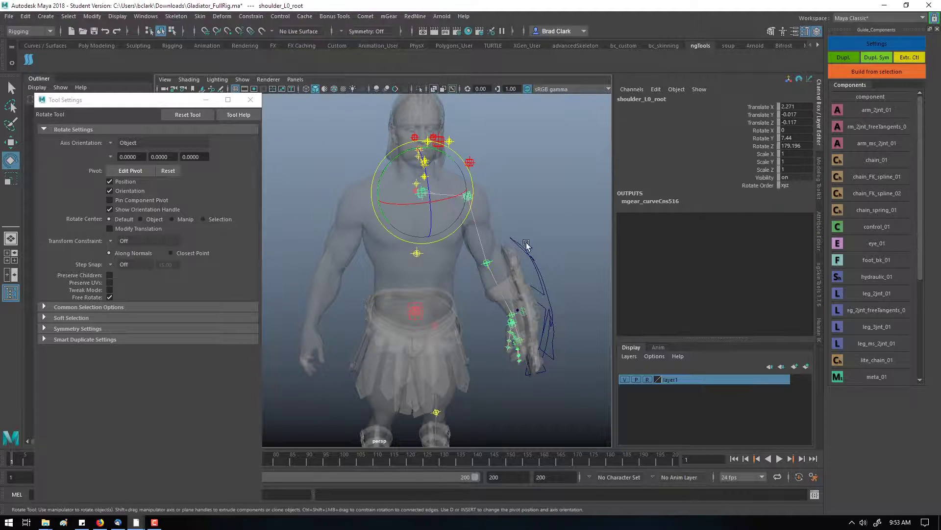
pyautogui.keyDown('alt'); pyautogui.moveTo(541, 251); pyautogui.dragTo(439, 248); pyautogui.keyUp('alt')
pyautogui.press('space')
pyautogui.moveTo(439, 174); pyautogui.dragTo(496, 184)
pyautogui.click(535, 188)
pyautogui.keyDown('alt'); pyautogui.moveTo(444, 140); pyautogui.dragTo(465, 157, button='middle'); pyautogui.keyUp('alt')
pyautogui.click(465, 157)
pyautogui.keyDown('alt'); pyautogui.moveTo(465, 158); pyautogui.dragTo(427, 171); pyautogui.keyUp('alt')
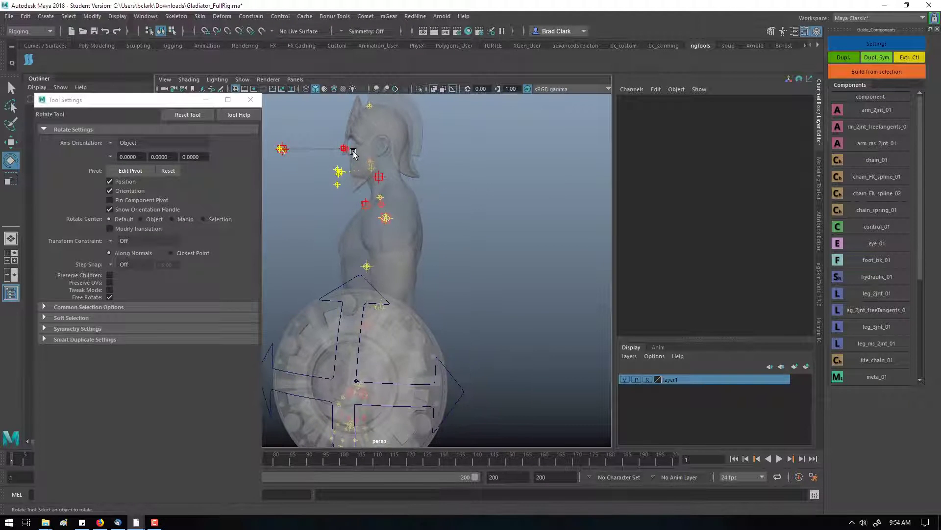
# Select the neck_C0_root guide and adjust its front-to-back position inside the neck.
pyautogui.click(392, 175)
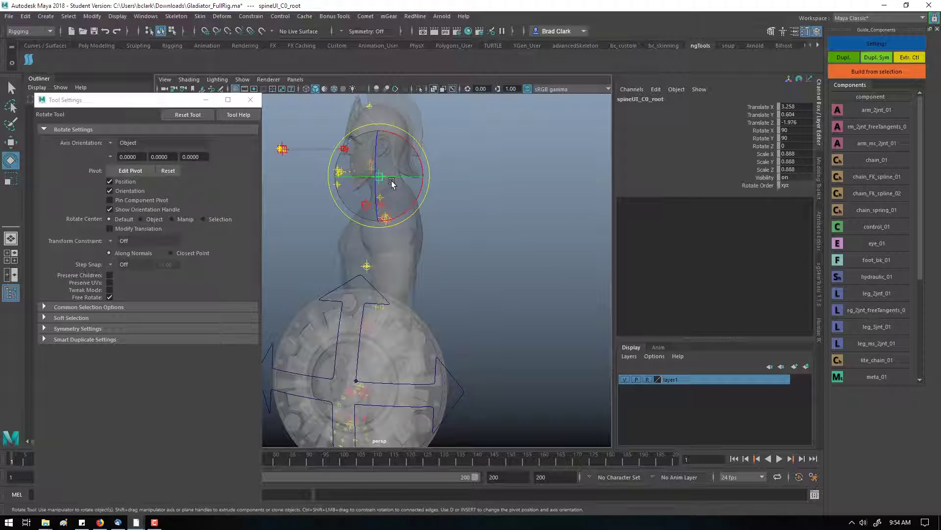
pyautogui.press('Down')
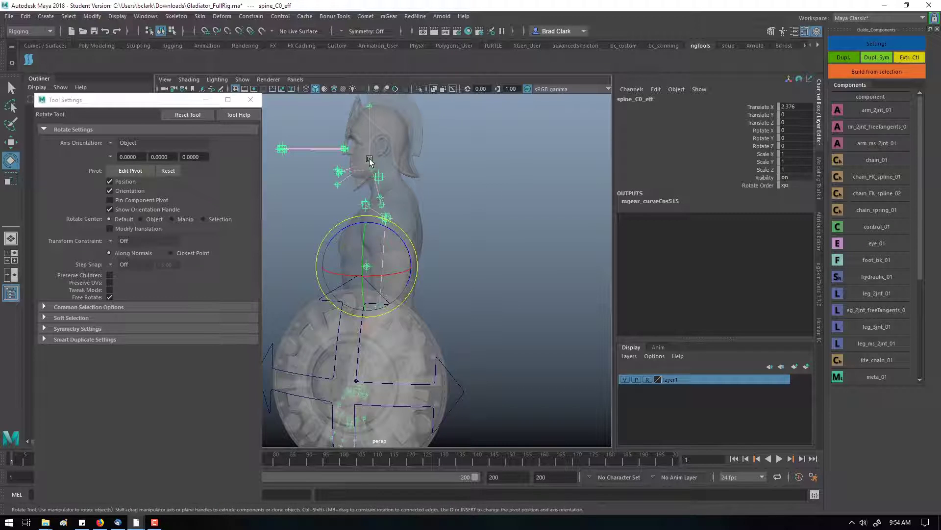
pyautogui.click(369, 161)
pyautogui.press('Up')
pyautogui.press('Up')
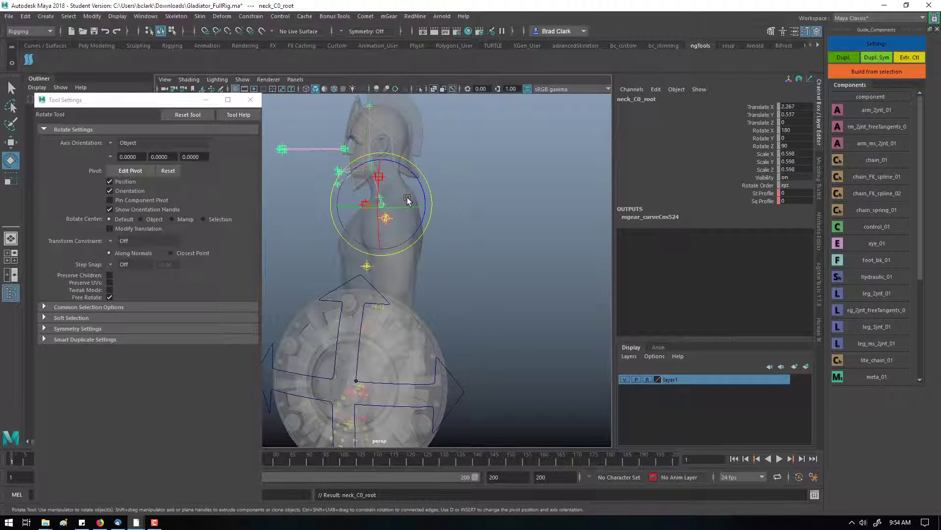
pyautogui.press('Up')
pyautogui.press('w')
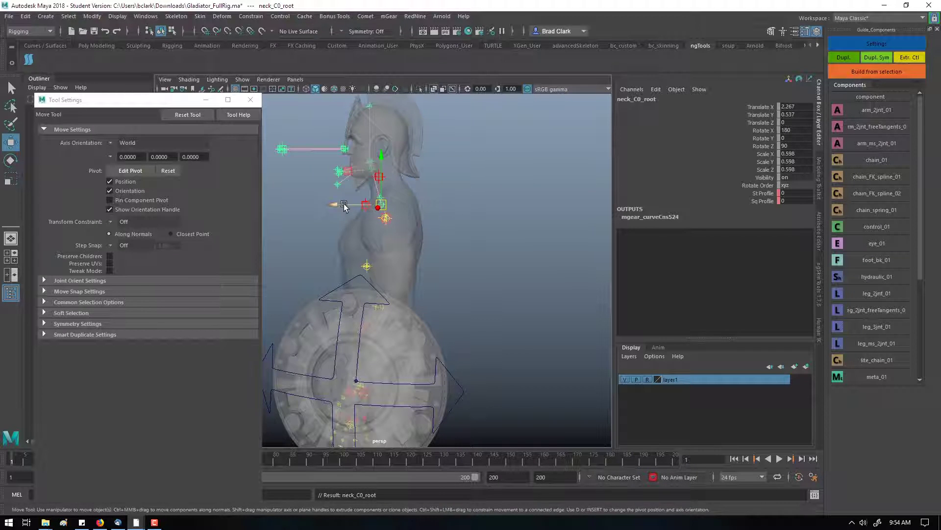
pyautogui.moveTo(345, 206); pyautogui.dragTo(429, 201)
# Mirror the shoulder_L0_root guide chain, including the arm and hand, to the character's right side with symmetrical duplication.
pyautogui.press('r')
pyautogui.click(527, 270)
pyautogui.moveTo(527, 270)
pyautogui.keyDown('alt'); pyautogui.mouseDown()
pyautogui.moveTo(515, 271)
pyautogui.moveTo(513, 260)
pyautogui.mouseUp(); pyautogui.keyUp('alt')
pyautogui.click(428, 204)
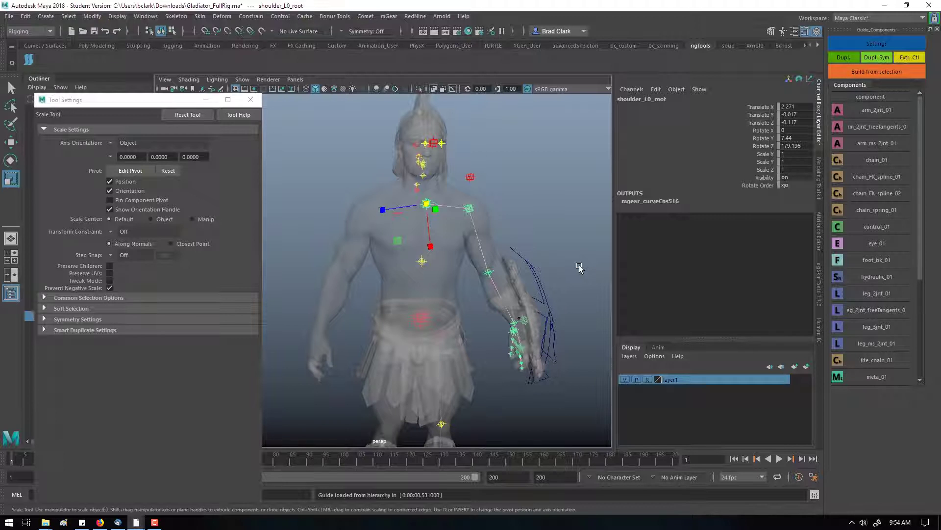
pyautogui.keyDown('alt'); pyautogui.moveTo(519, 318); pyautogui.dragTo(438, 237); pyautogui.keyUp('alt')
# Mirror the left leg guides to the right side, inspect the mirrored foot area, and delete the duplicated leg_R0_root.
pyautogui.click(440, 239)
pyautogui.click(440, 238)
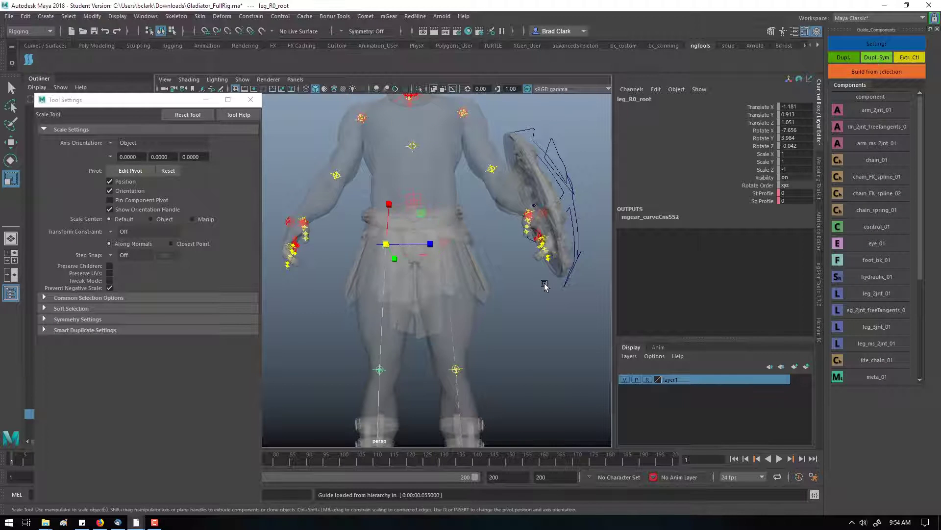
pyautogui.keyDown('alt'); pyautogui.moveTo(542, 284); pyautogui.dragTo(530, 118, button='middle'); pyautogui.keyUp('alt')
pyautogui.keyDown('alt'); pyautogui.moveTo(525, 199); pyautogui.dragTo(515, 241); pyautogui.keyUp('alt')
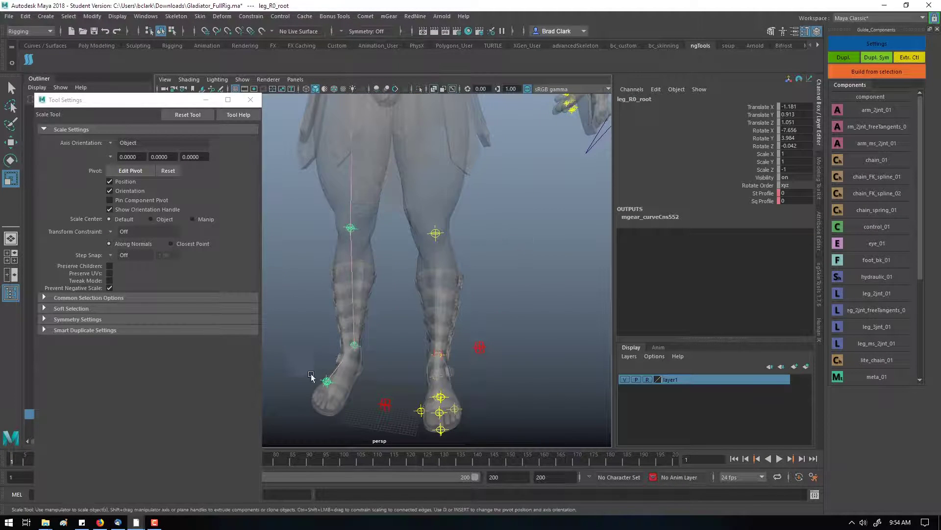
pyautogui.press('Delete')
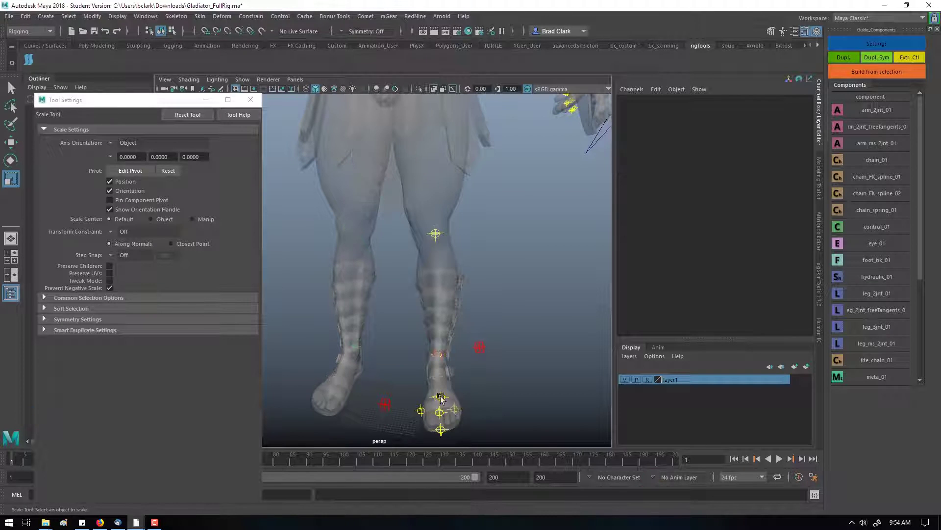
# Examine the left ankle and foot guides to check how the foot connects to the leg.
pyautogui.keyDown('alt'); pyautogui.moveTo(461, 395); pyautogui.dragTo(439, 378); pyautogui.keyUp('alt')
pyautogui.click(387, 394)
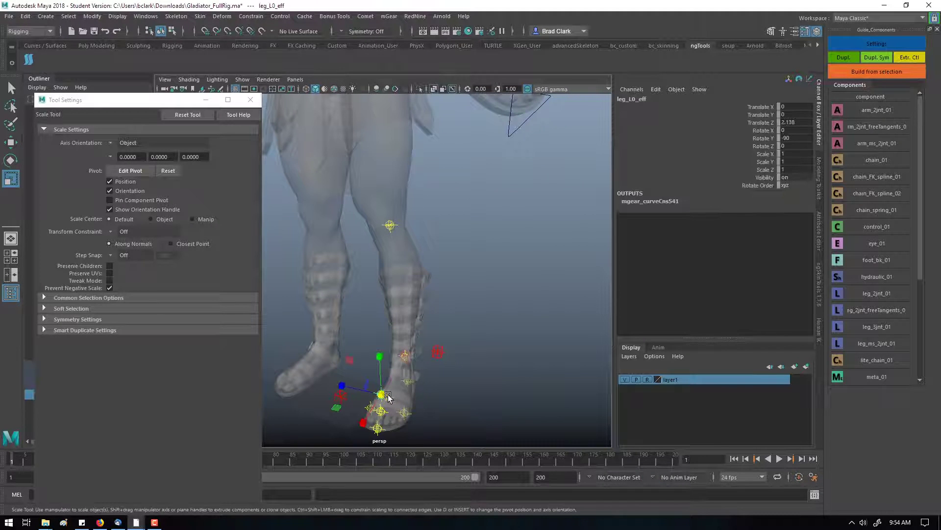
pyautogui.press('Up')
pyautogui.hotkey('ctrl', 'z')
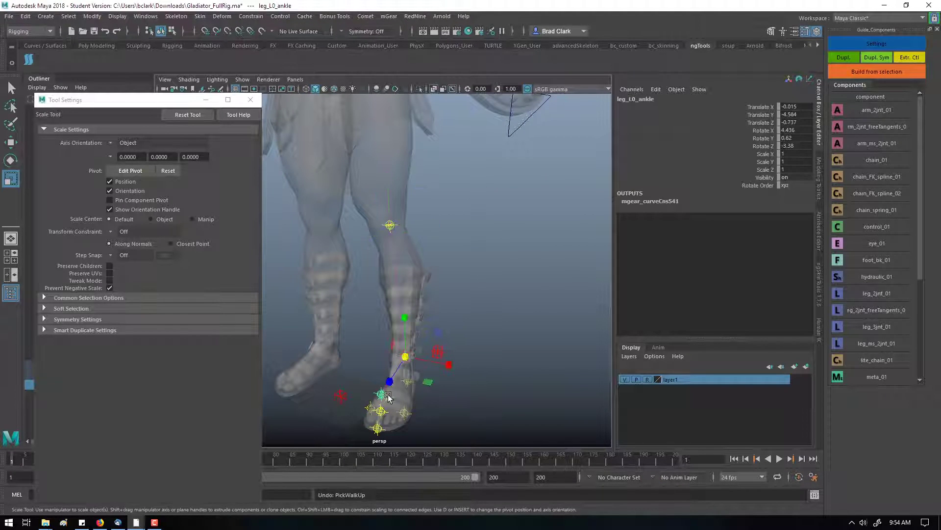
pyautogui.keyDown('alt'); pyautogui.moveTo(422, 394); pyautogui.dragTo(412, 387); pyautogui.keyUp('alt')
pyautogui.keyDown('ctrl'); pyautogui.keyDown('alt'); pyautogui.moveTo(355, 332); pyautogui.dragTo(452, 451); pyautogui.keyUp('alt'); pyautogui.keyUp('ctrl')
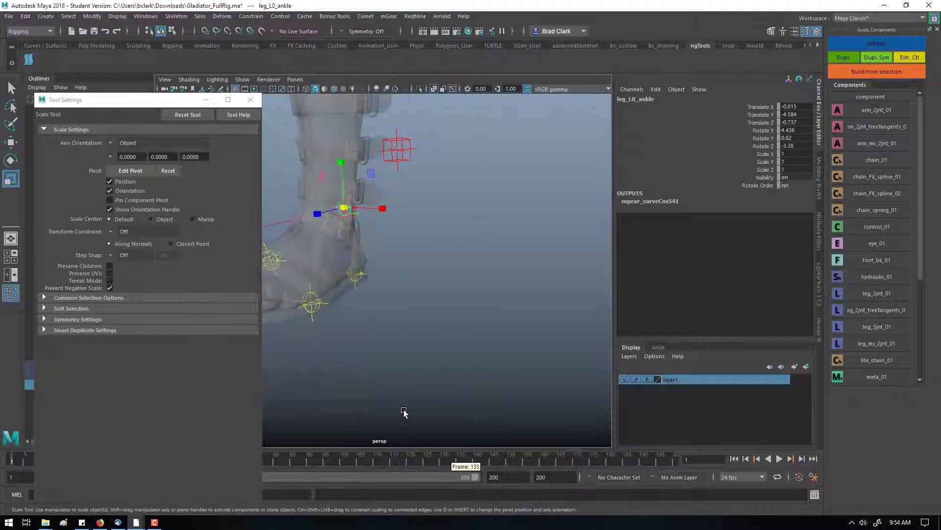
# Close the tool settings and parent foot_L0_root under leg_L0_ankle.
pyautogui.click(353, 274)
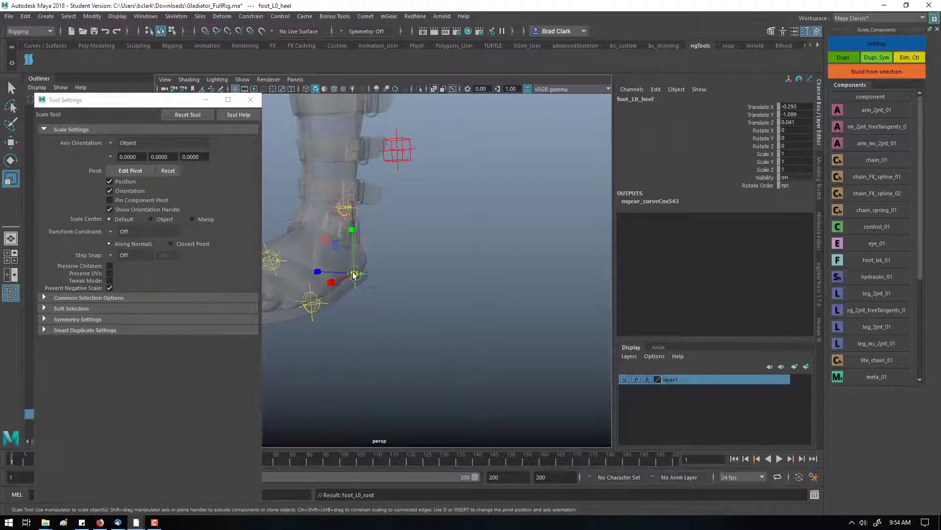
pyautogui.press('Up')
pyautogui.scroll(-4, 358, 232)
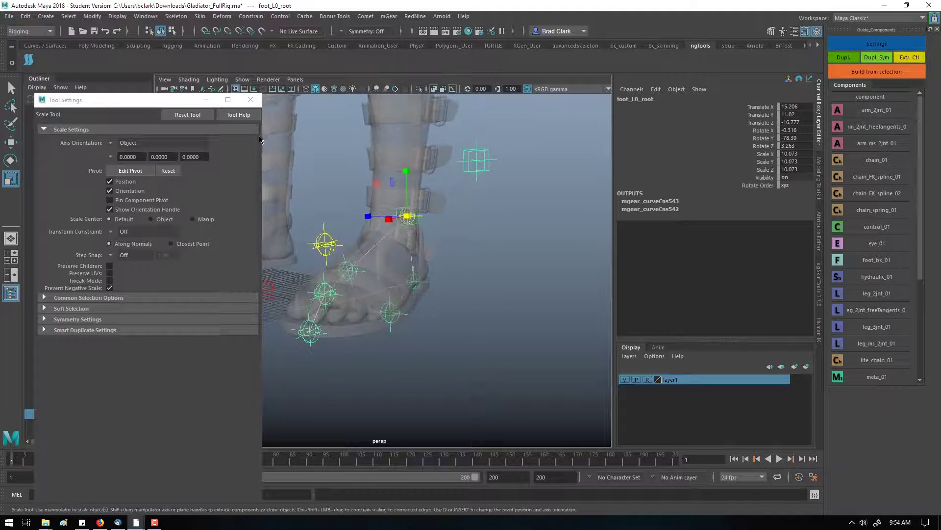
pyautogui.click(250, 99)
pyautogui.keyDown('alt'); pyautogui.moveTo(251, 115); pyautogui.dragTo(197, 343); pyautogui.keyUp('alt')
pyautogui.scroll(-1, 149, 384)
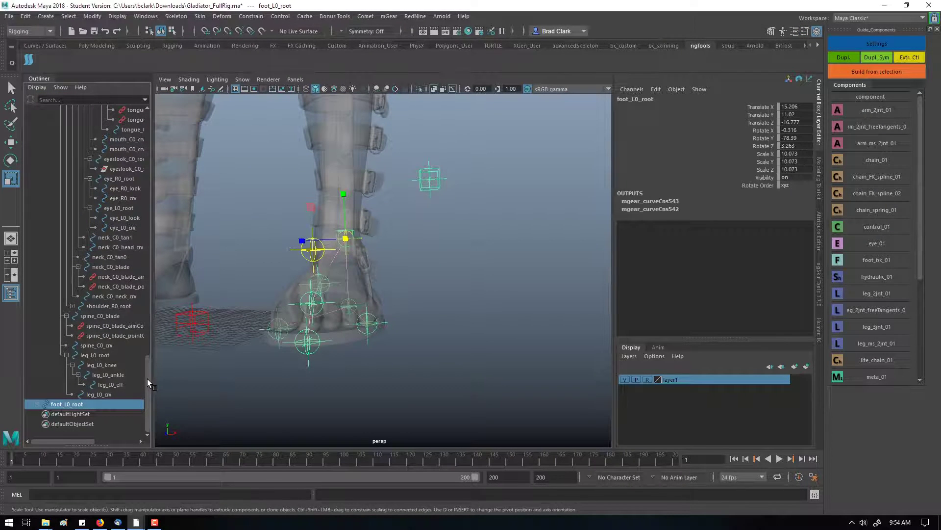
pyautogui.keyDown('ctrl'); pyautogui.click(124, 375); pyautogui.keyUp('ctrl')
pyautogui.press('p')
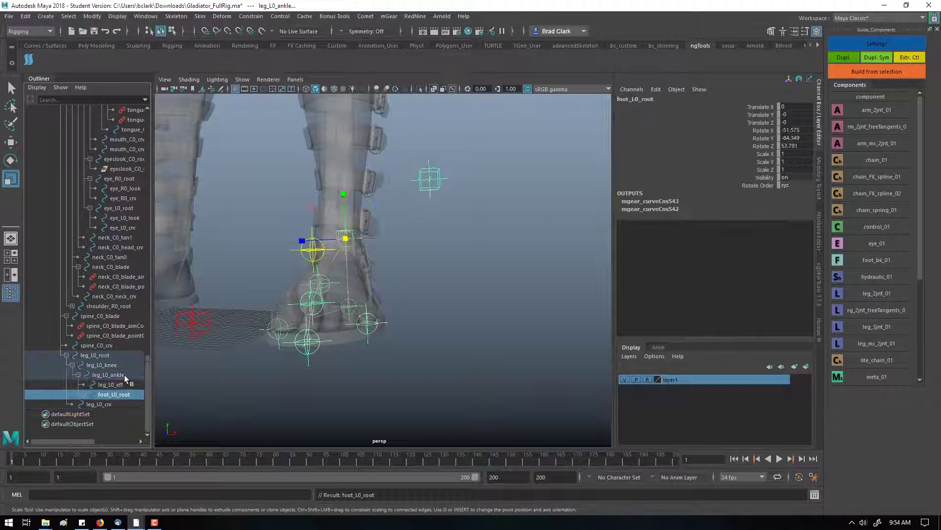
pyautogui.click(127, 376)
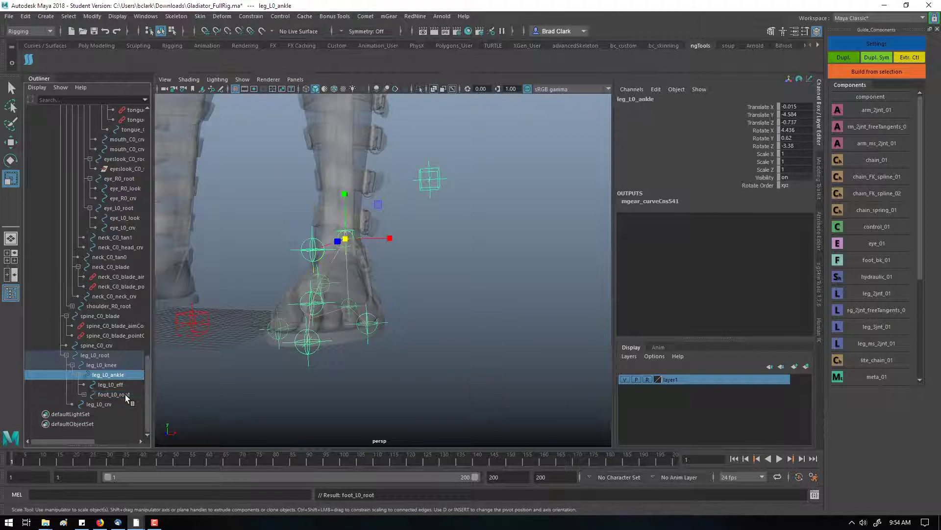
pyautogui.click(125, 395)
# Mirror leg_L0_root with its attached foot guides to the right side using symmetrical duplication, and clear the selection.
pyautogui.moveTo(466, 300)
pyautogui.keyDown('alt'); pyautogui.mouseDown()
pyautogui.moveTo(434, 290)
pyautogui.moveTo(462, 287)
pyautogui.mouseUp(); pyautogui.keyUp('alt')
pyautogui.keyDown('alt'); pyautogui.moveTo(462, 287); pyautogui.dragTo(261, 266, button='right'); pyautogui.keyUp('alt')
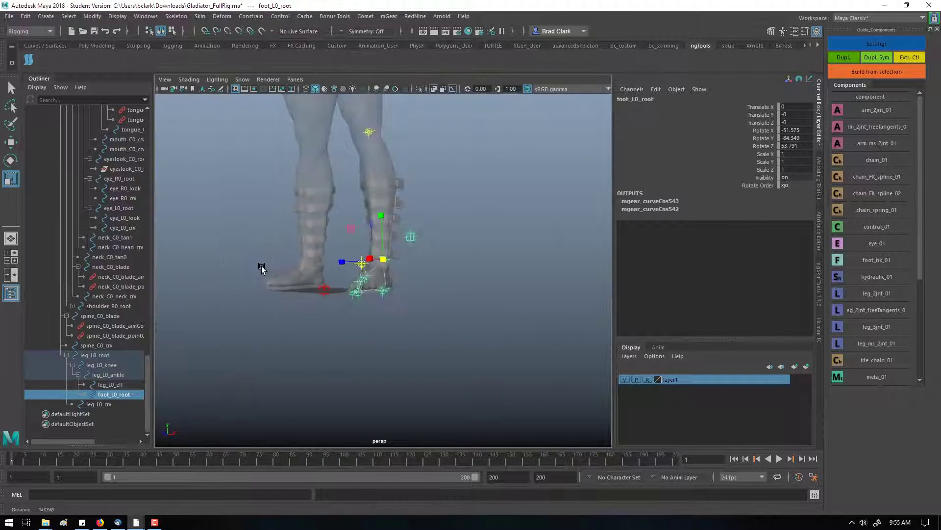
pyautogui.keyDown('alt'); pyautogui.moveTo(296, 264); pyautogui.dragTo(320, 445, button='middle'); pyautogui.keyUp('alt')
pyautogui.click(387, 197)
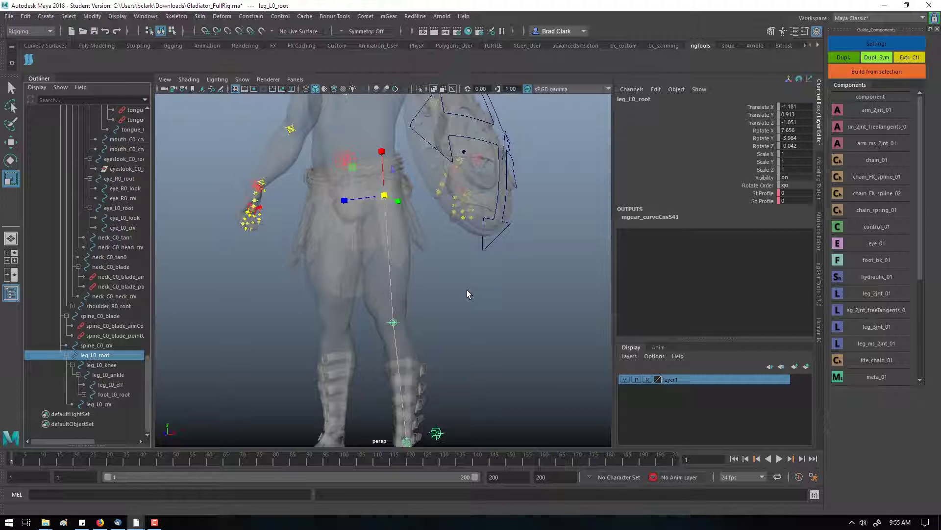
pyautogui.hotkey('ctrl', 'shift', 'd')
pyautogui.keyDown('alt'); pyautogui.moveTo(491, 304); pyautogui.dragTo(328, 275, button='right'); pyautogui.keyUp('alt')
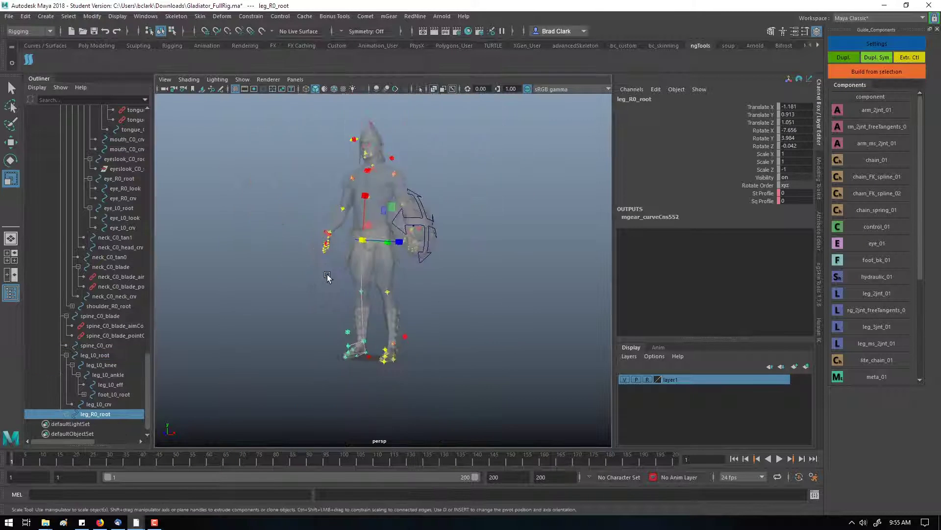
pyautogui.keyDown('alt'); pyautogui.moveTo(328, 276); pyautogui.dragTo(452, 298); pyautogui.keyUp('alt')
pyautogui.click(435, 288)
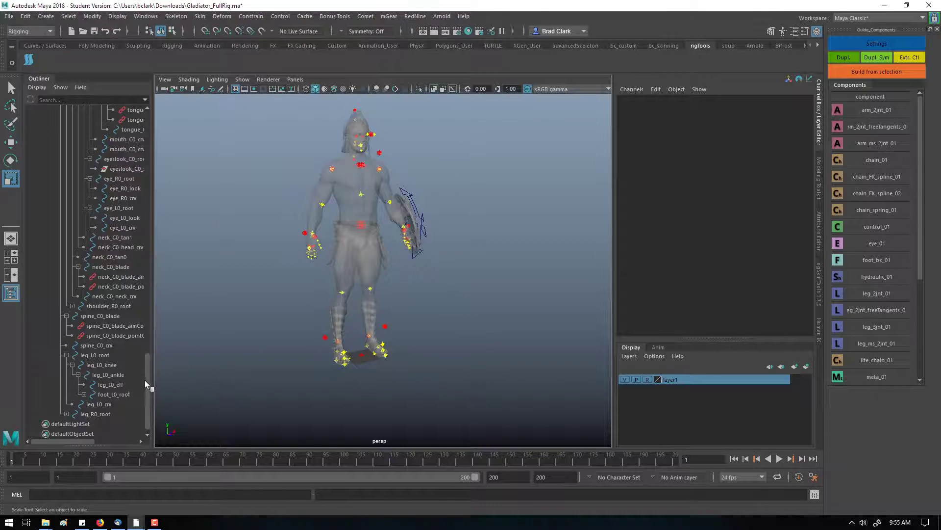
# Select the top-level guide group and build the Shifter rig from it.
pyautogui.moveTo(145, 381); pyautogui.dragTo(145, 150)
pyautogui.scroll(2, 98, 161)
pyautogui.click(38, 160)
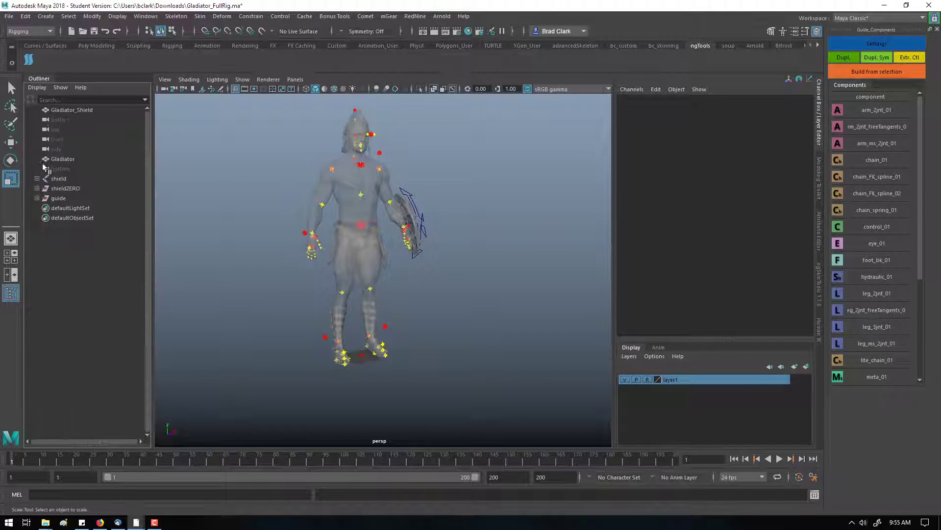
pyautogui.click(59, 198)
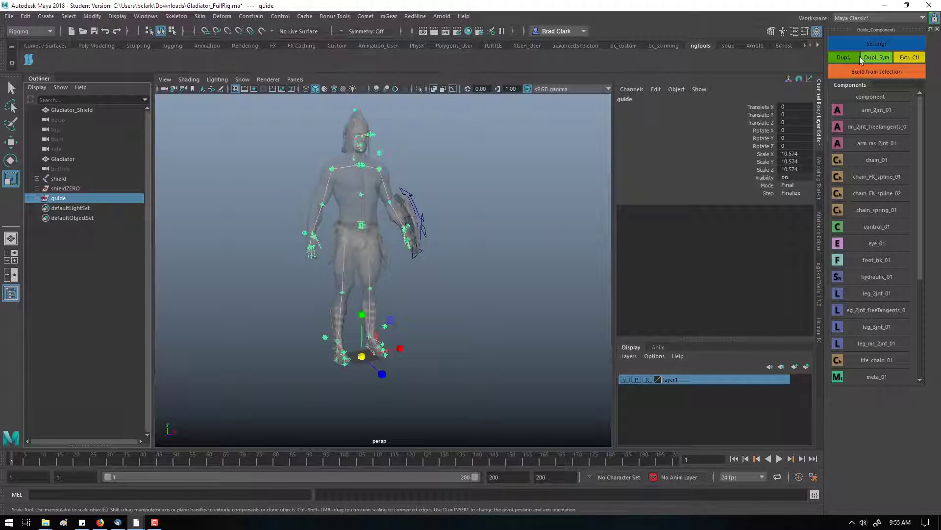
pyautogui.click(877, 72)
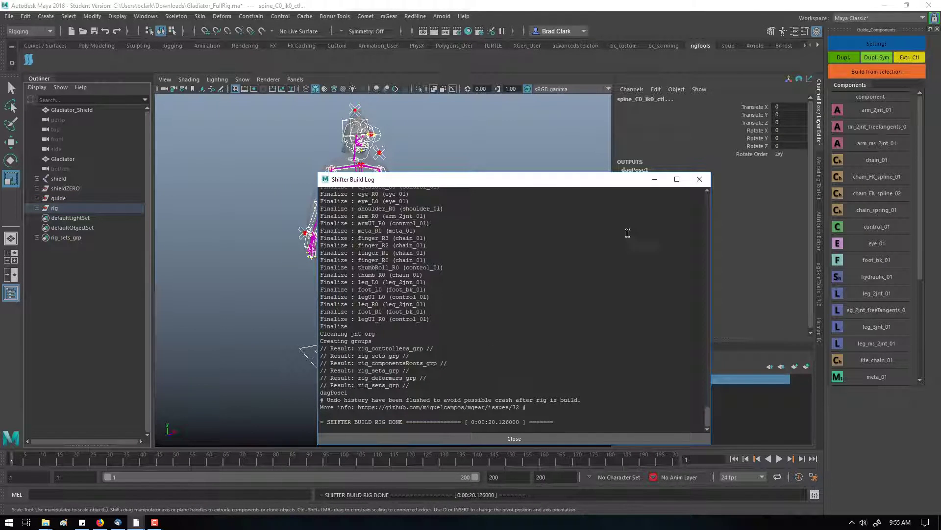
# Examine the guide and rig hierarchies, including world_ctl, setup and jnt_org, and close the build log.
pyautogui.click(37, 208)
pyautogui.click(55, 198)
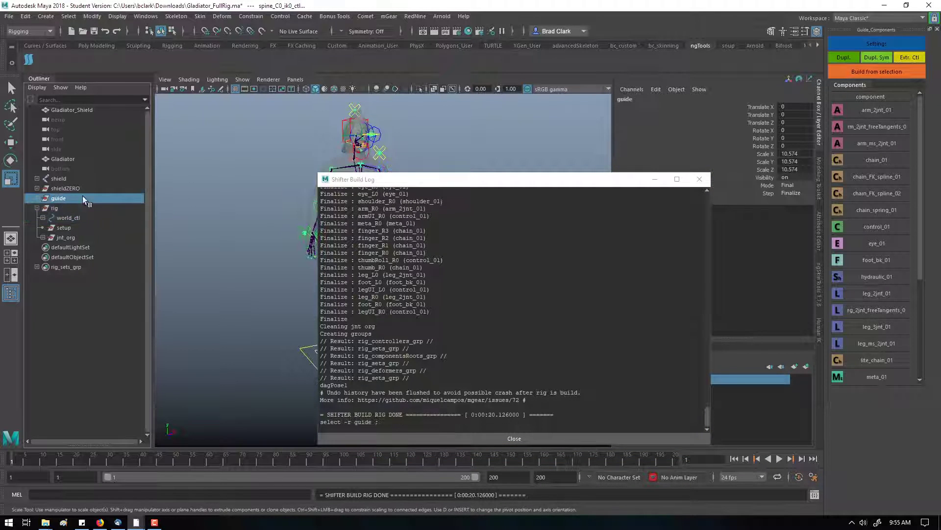
pyautogui.keyDown('shift'); pyautogui.click(38, 198); pyautogui.keyUp('shift')
pyautogui.click(38, 198)
pyautogui.click(54, 208)
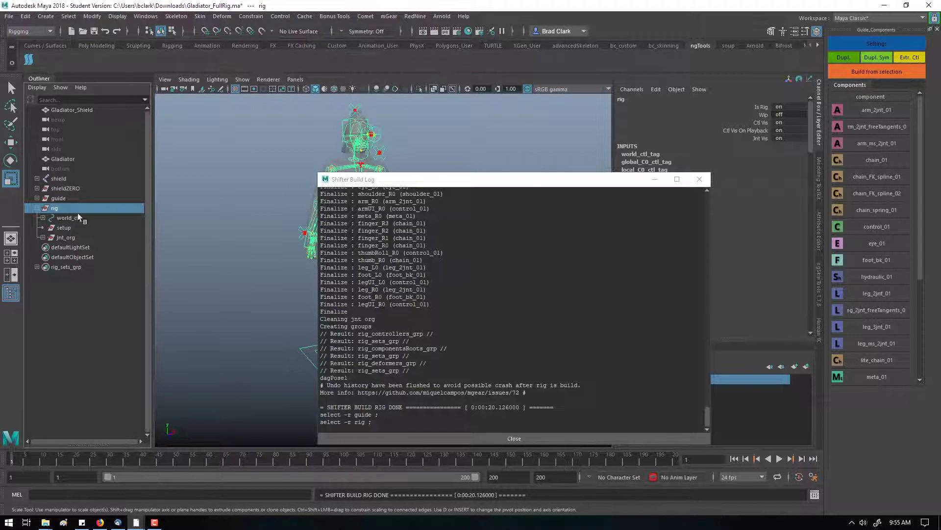
pyautogui.click(43, 237)
pyautogui.click(81, 247)
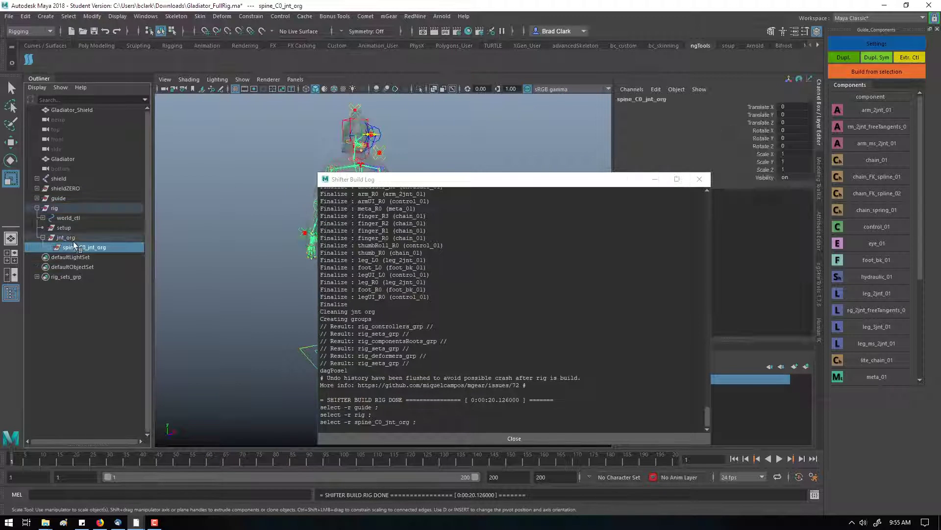
pyautogui.click(67, 228)
pyautogui.click(88, 218)
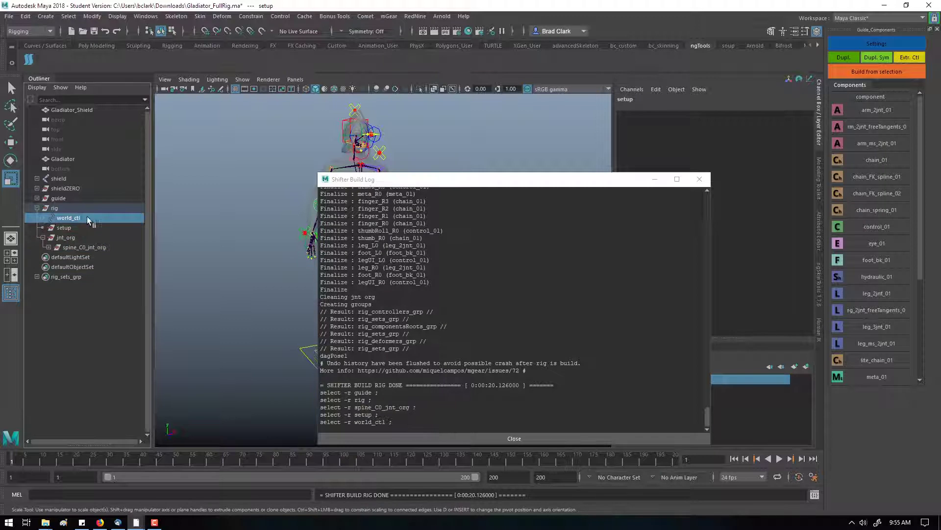
pyautogui.click(44, 218)
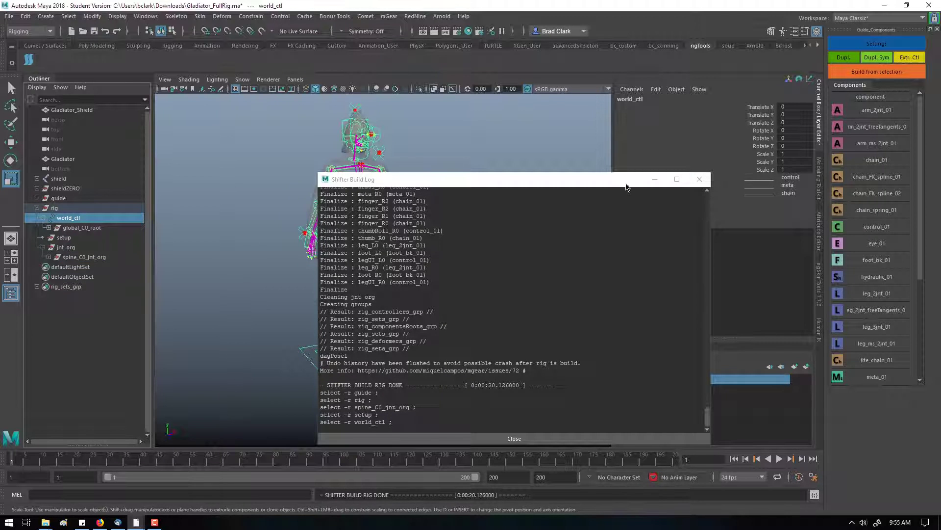
pyautogui.click(701, 181)
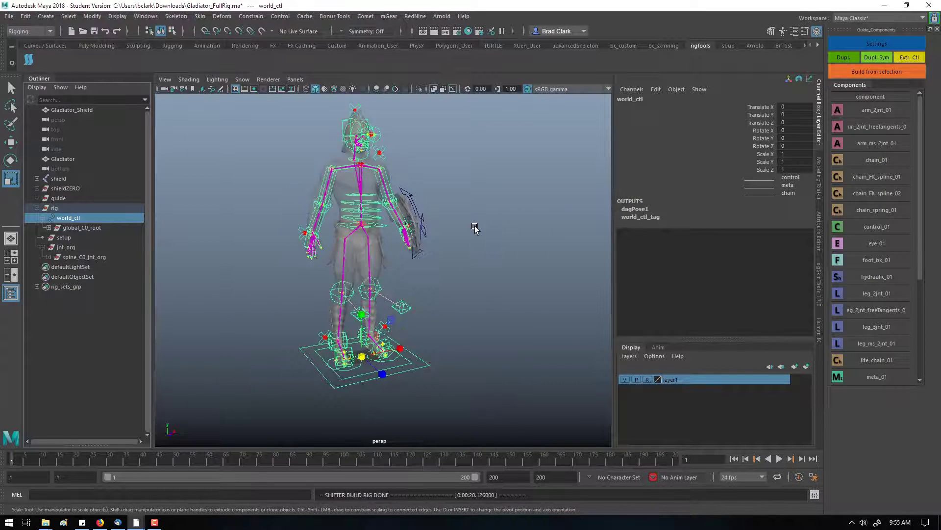
# Locate the left leg joint in the rig hierarchy and examine the skeleton from its root joint, spine_C0_0_jnt.
pyautogui.keyDown('alt'); pyautogui.moveTo(475, 228); pyautogui.dragTo(380, 255); pyautogui.keyUp('alt')
pyautogui.click(390, 263)
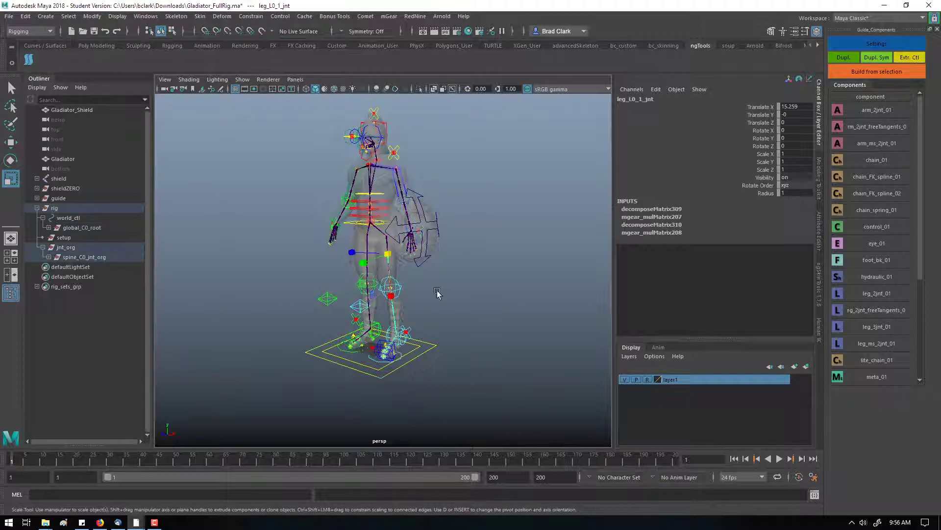
pyautogui.keyDown('alt'); pyautogui.moveTo(448, 293); pyautogui.dragTo(475, 282); pyautogui.keyUp('alt')
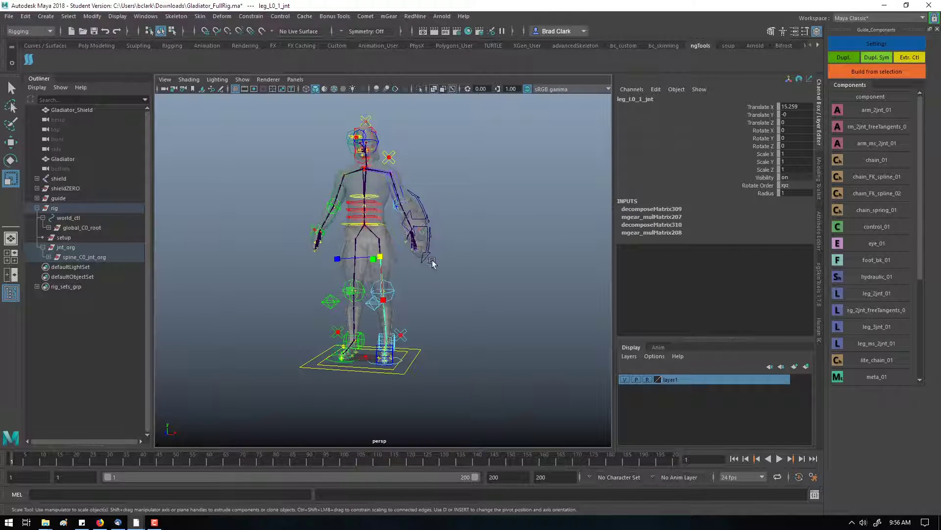
pyautogui.press('f')
pyautogui.click(90, 267)
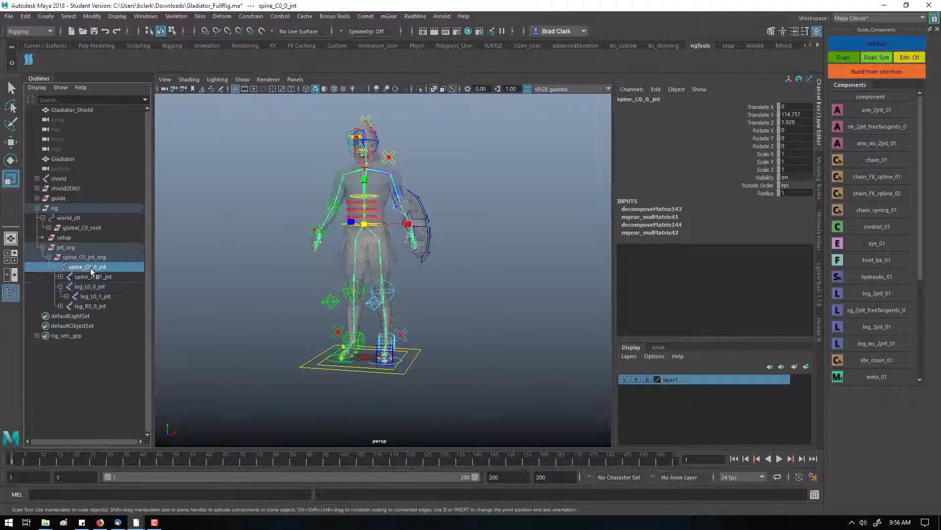
pyautogui.keyDown('alt'); pyautogui.moveTo(297, 263); pyautogui.dragTo(343, 206); pyautogui.keyUp('alt')
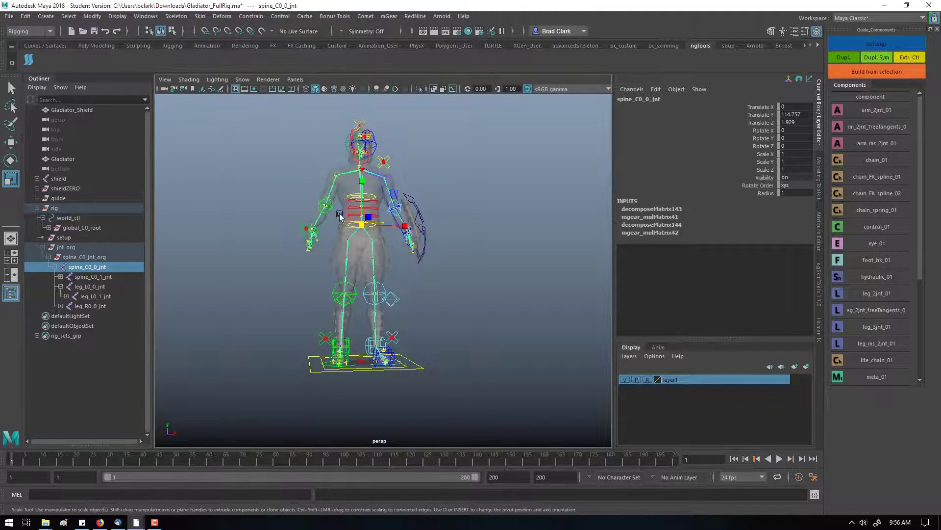
# Select the spine_C0_0_jnt root joint, make layer1 selectable, and add the Gladiator mesh to the selection.
pyautogui.click(105, 268)
pyautogui.click(111, 256)
pyautogui.click(111, 265)
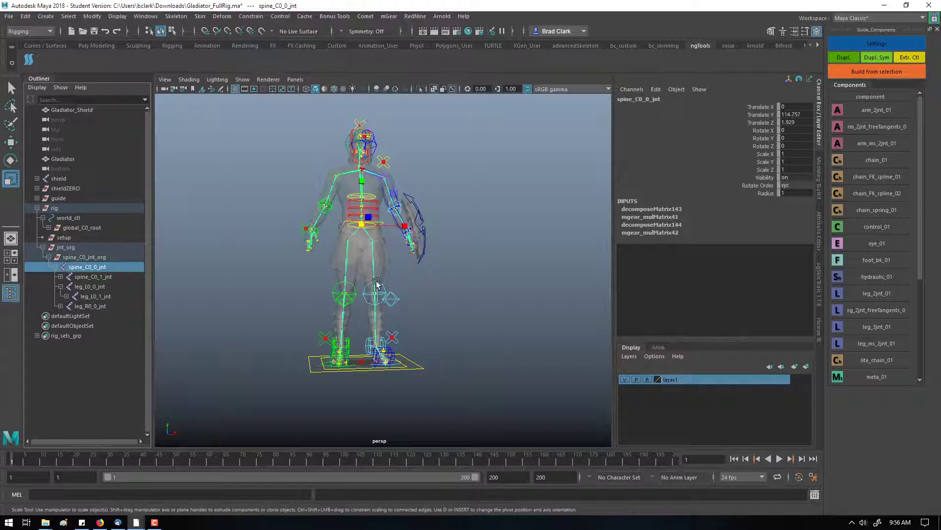
pyautogui.click(625, 379)
pyautogui.keyDown('shift'); pyautogui.click(338, 276); pyautogui.keyUp('shift')
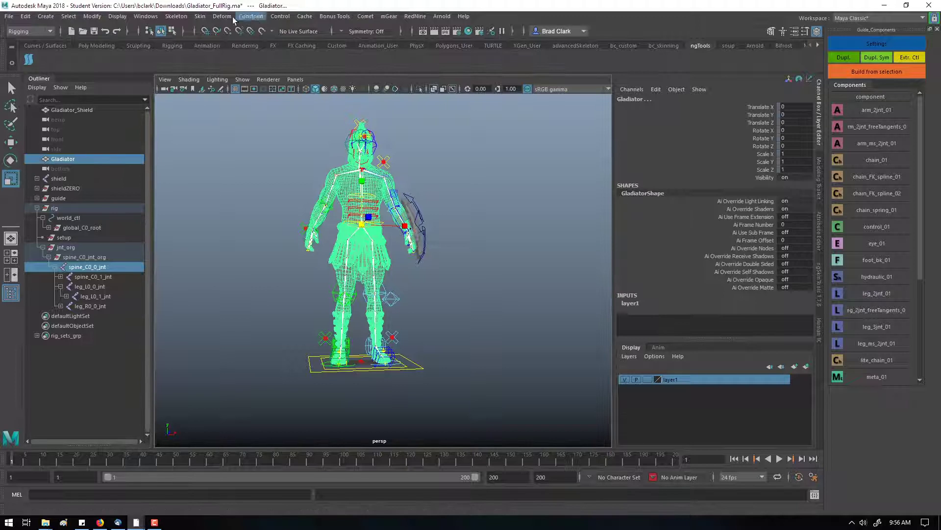
# Open the Bind Skin options, reset them to defaults, and set Bind to to Joint hierarchy.
pyautogui.click(200, 16)
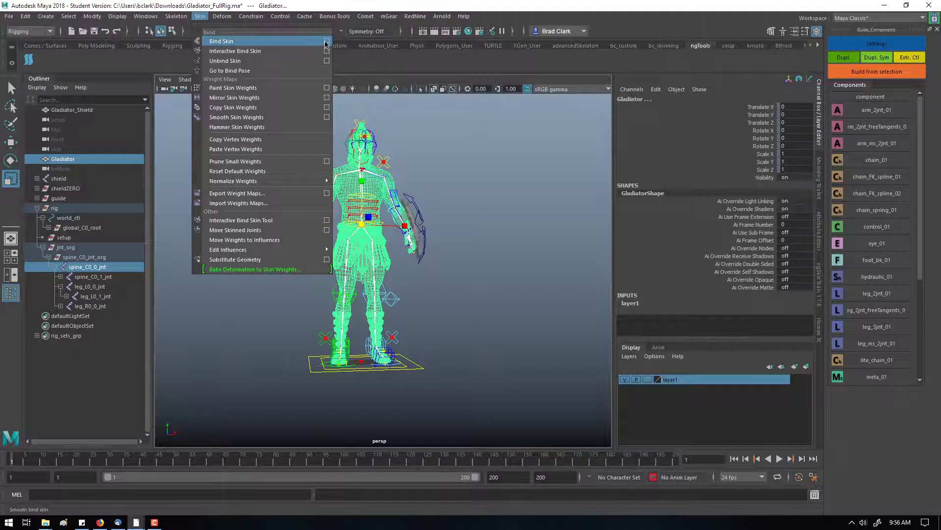
pyautogui.click(327, 42)
pyautogui.click(190, 184)
pyautogui.click(211, 204)
pyautogui.click(301, 200)
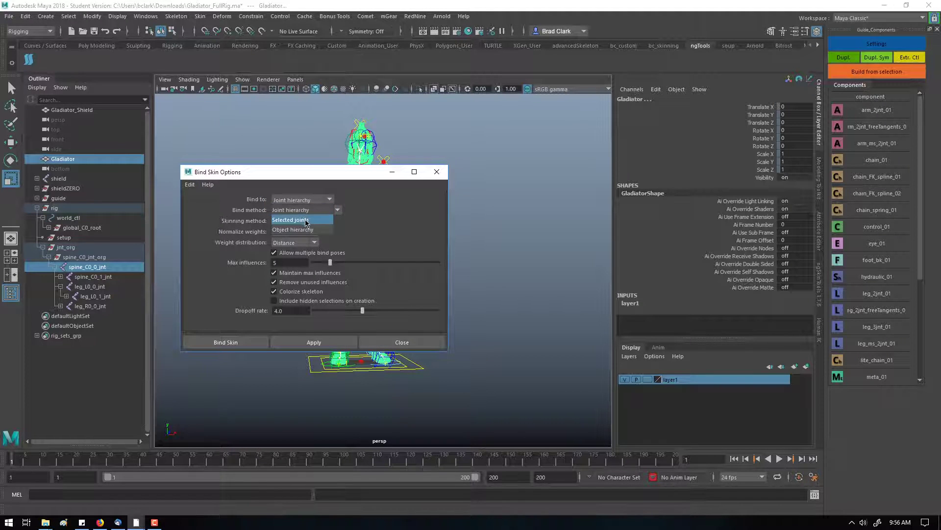
pyautogui.click(308, 209)
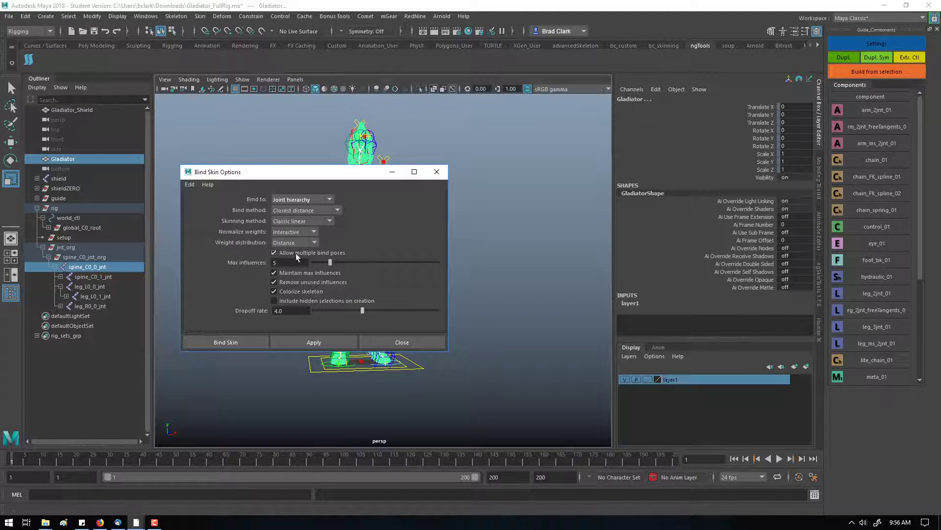
# Set max influences to 3 and disable multiple bind poses, maintaining max influences, removing unused influences, and skeleton colorizing.
pyautogui.moveTo(330, 263); pyautogui.dragTo(321, 261)
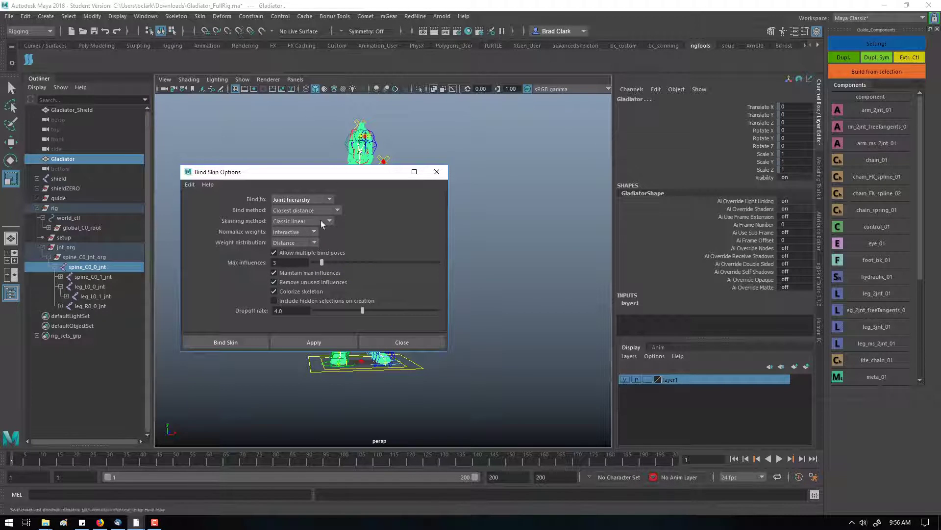
pyautogui.click(275, 252)
pyautogui.click(309, 289)
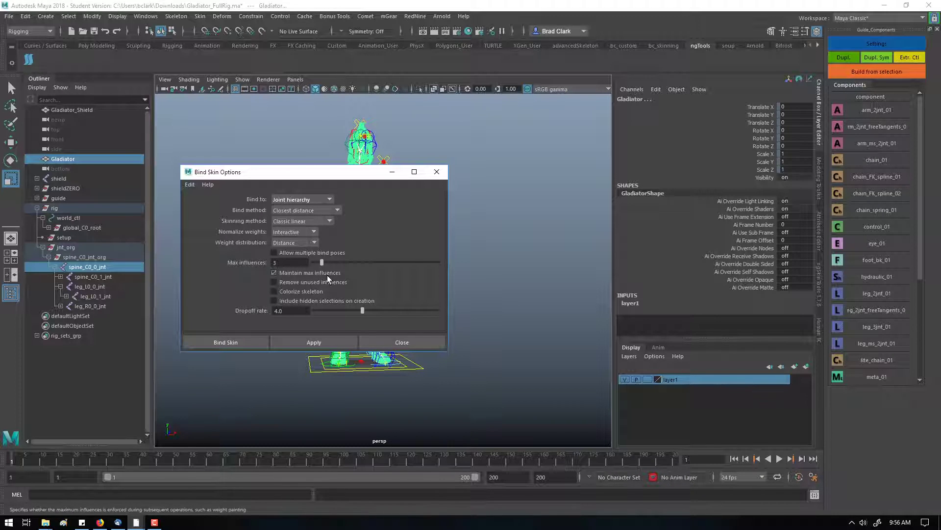
pyautogui.click(314, 282)
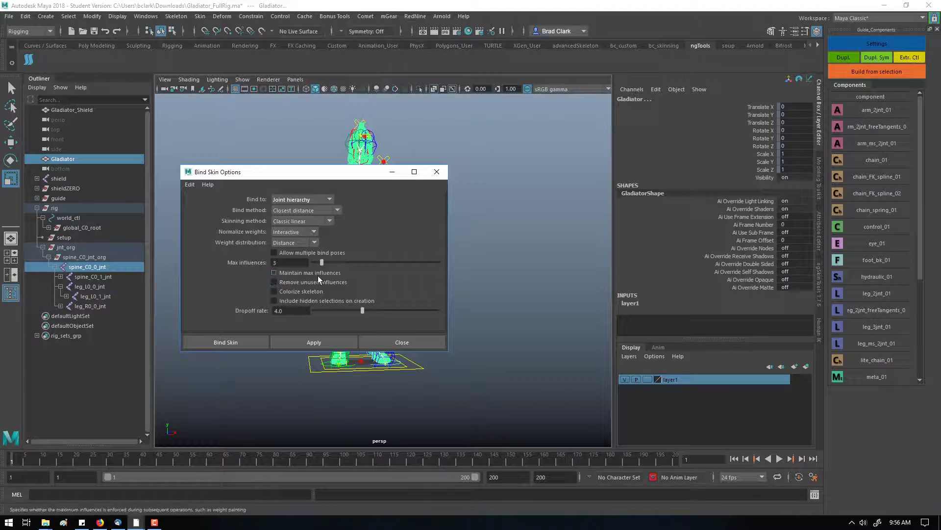
# Set the weight distribution to Neighbors, bind the Gladiator mesh to the joint hierarchy, and clear the selection.
pyautogui.click(302, 235)
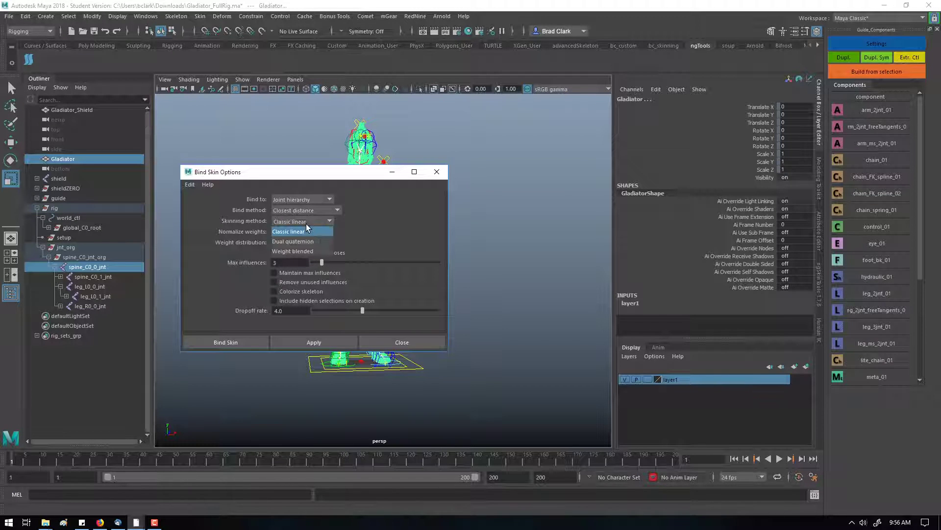
pyautogui.click(306, 228)
pyautogui.click(304, 242)
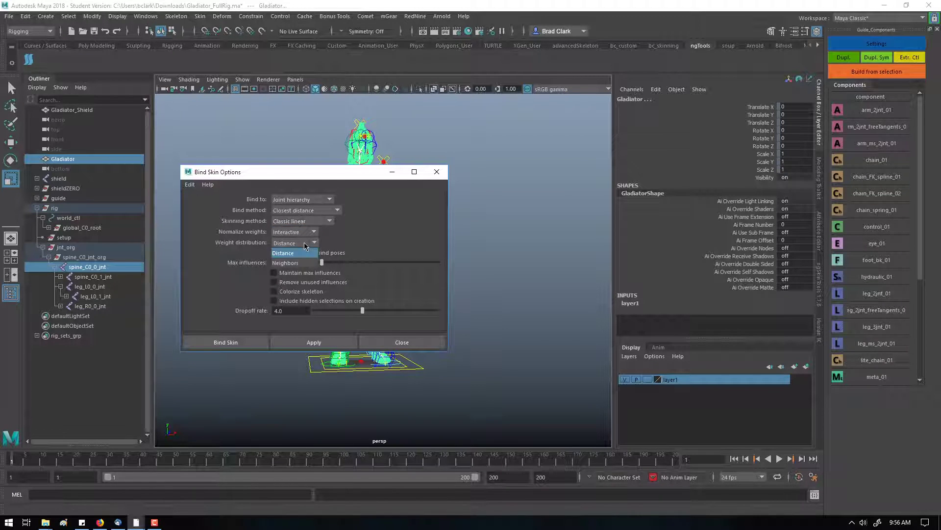
pyautogui.click(290, 262)
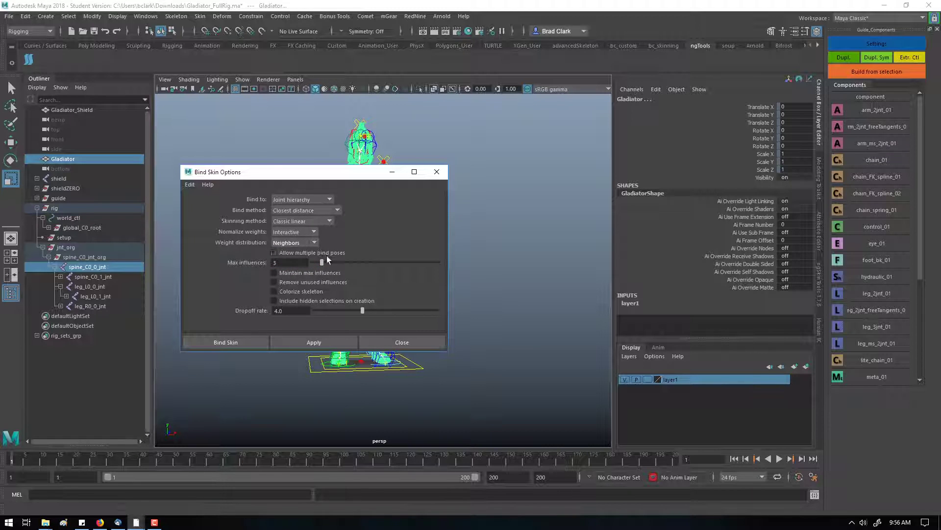
pyautogui.click(314, 342)
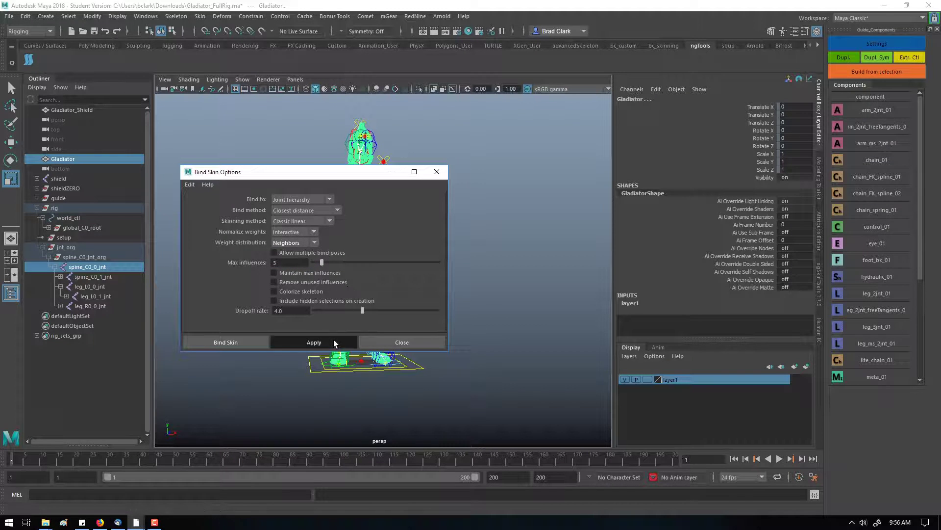
pyautogui.click(434, 343)
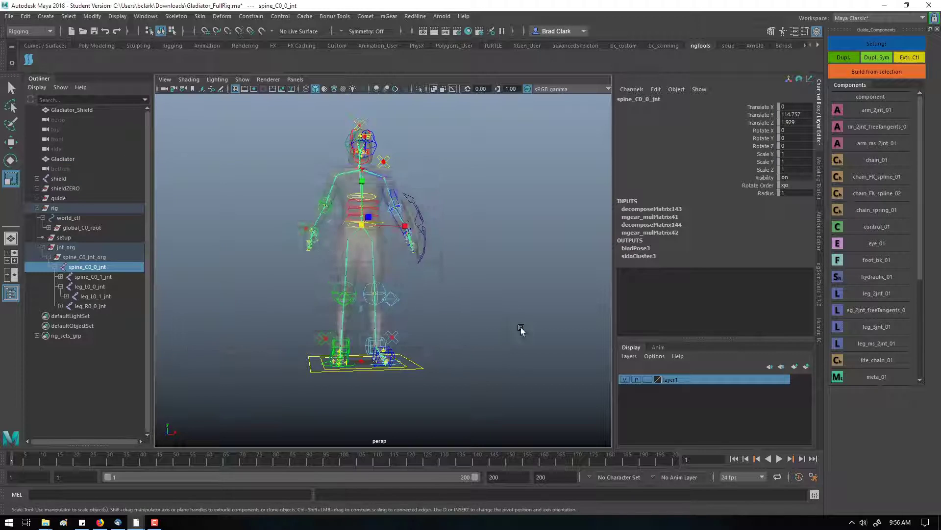
pyautogui.click(484, 319)
# Test the binding by moving body_C0_ctl, undo the move, and clear the selection.
pyautogui.click(384, 226)
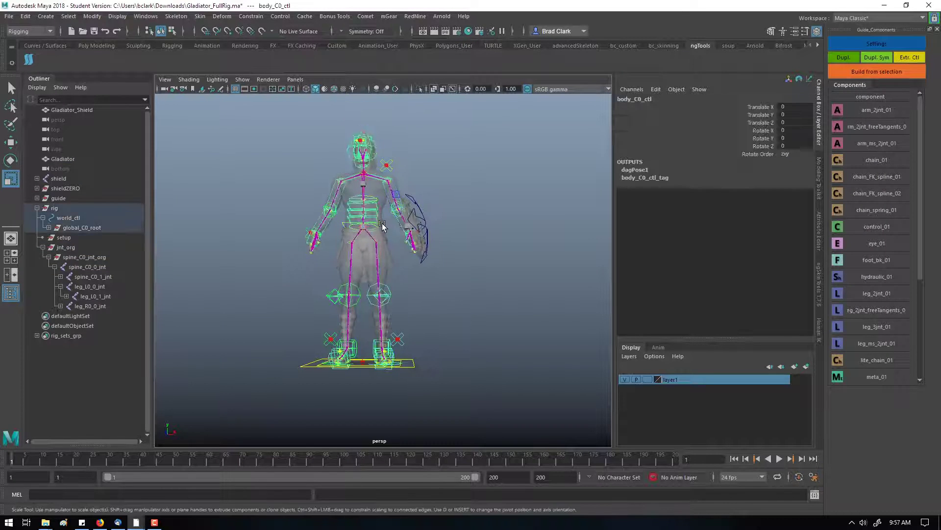
pyautogui.press('w')
pyautogui.moveTo(384, 228); pyautogui.dragTo(358, 253)
pyautogui.hotkey('ctrl', 'z')
pyautogui.keyDown('alt'); pyautogui.moveTo(460, 261); pyautogui.dragTo(443, 288); pyautogui.keyUp('alt')
pyautogui.click(478, 249)
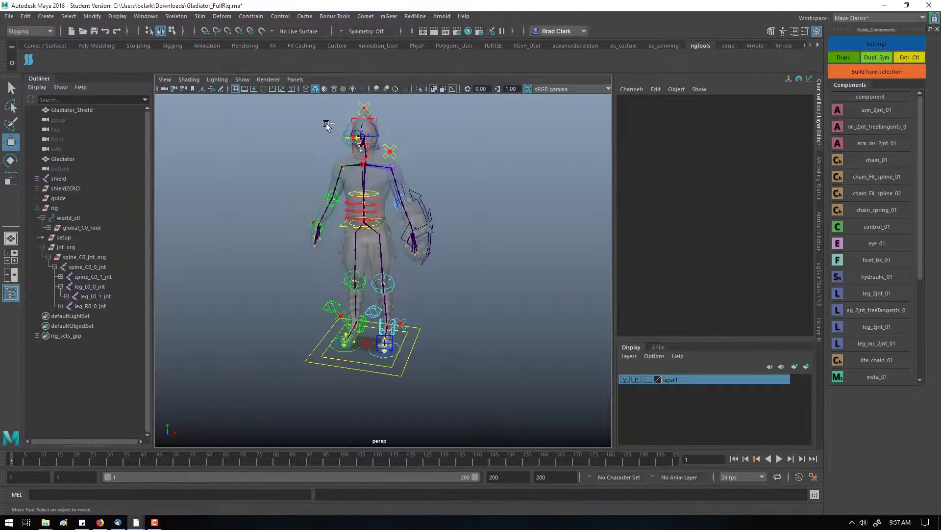
# Set layer1 to reference mode so the Gladiator mesh cannot be picked around the left shoulder.
pyautogui.keyDown('ctrl'); pyautogui.keyDown('alt'); pyautogui.moveTo(328, 125); pyautogui.dragTo(473, 245); pyautogui.keyUp('alt'); pyautogui.keyUp('ctrl')
pyautogui.keyDown('alt'); pyautogui.moveTo(472, 246); pyautogui.dragTo(381, 229, button='right'); pyautogui.keyUp('alt')
pyautogui.click(383, 231)
pyautogui.press('e')
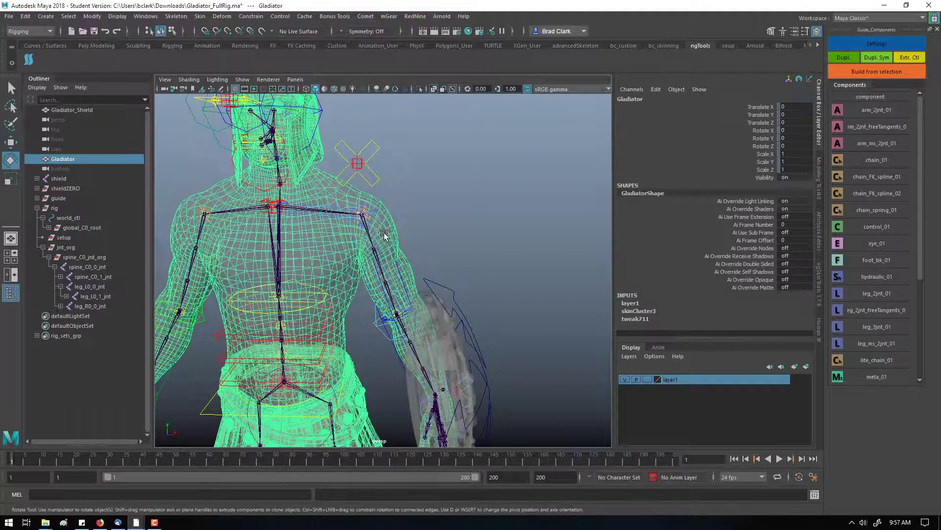
pyautogui.click(383, 241)
pyautogui.click(647, 380)
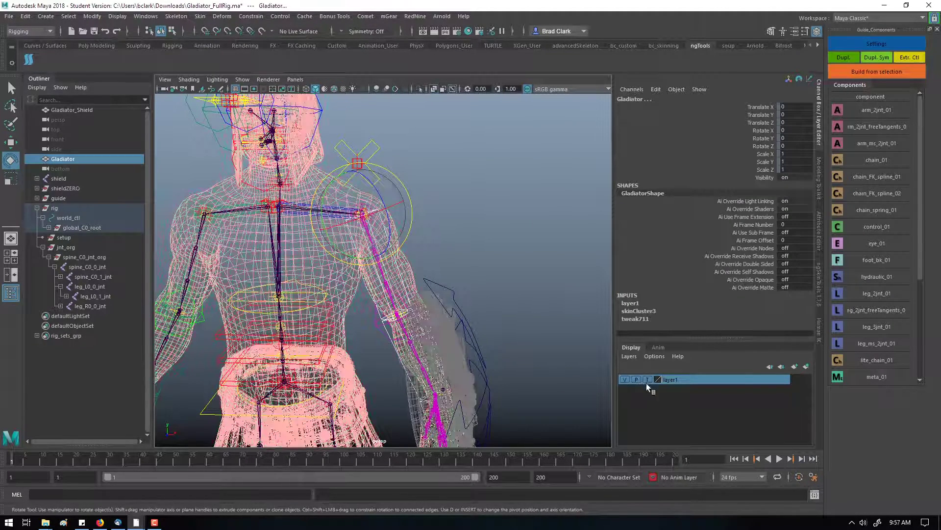
pyautogui.click(644, 379)
# Rotate arm_L0_fk0_ctl to raise the left arm to about horizontal and check the mesh deformation around the armpit.
pyautogui.click(432, 292)
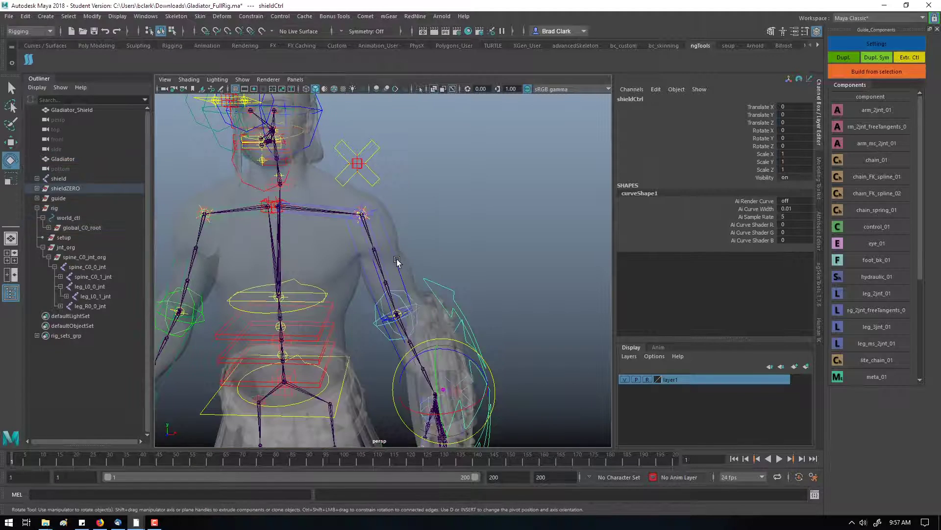
pyautogui.click(369, 247)
pyautogui.moveTo(369, 247); pyautogui.dragTo(333, 185)
pyautogui.keyDown('alt'); pyautogui.moveTo(447, 270); pyautogui.dragTo(435, 204); pyautogui.keyUp('alt')
pyautogui.click(428, 273)
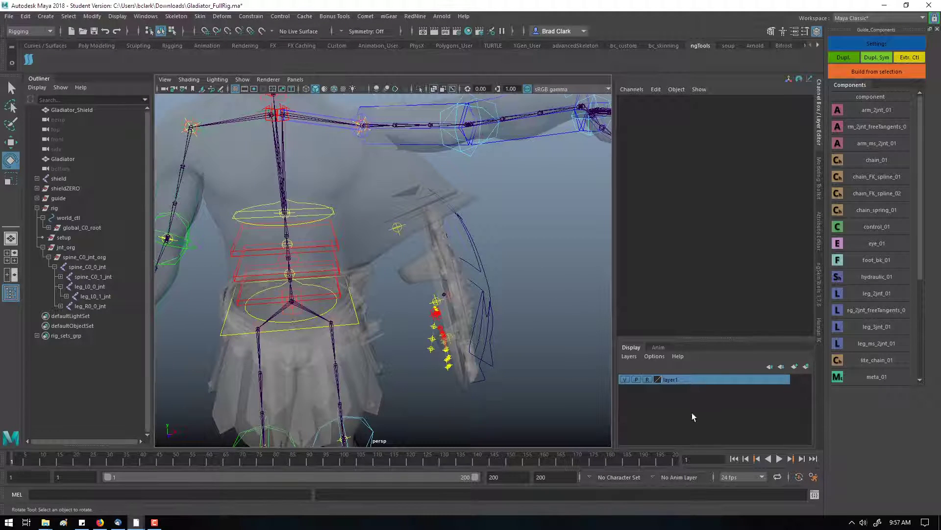
pyautogui.click(387, 143)
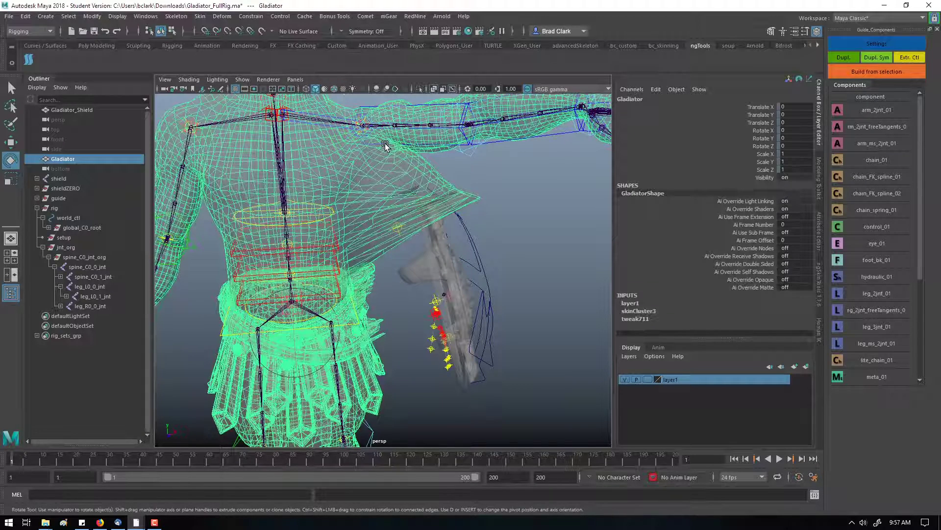
pyautogui.click(561, 217)
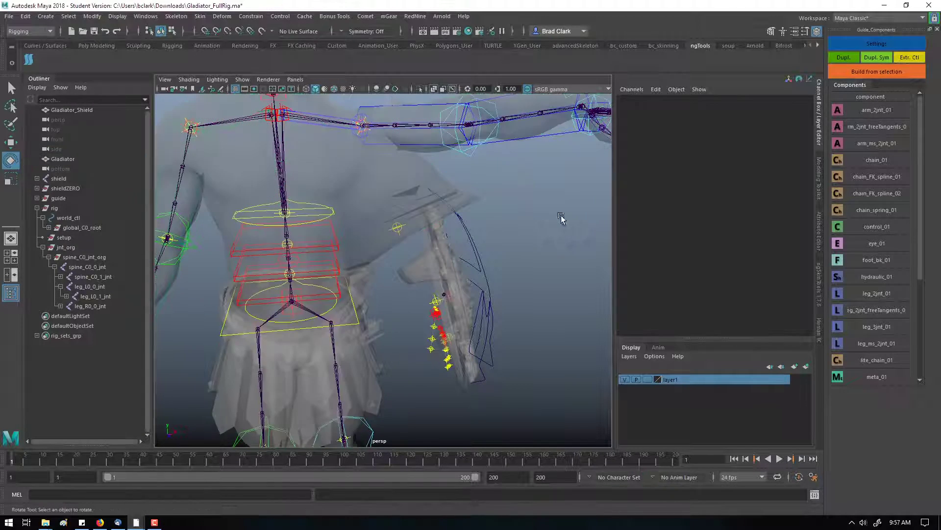
# Try to return the Gladiator mesh to its bind pose.
pyautogui.click(366, 109)
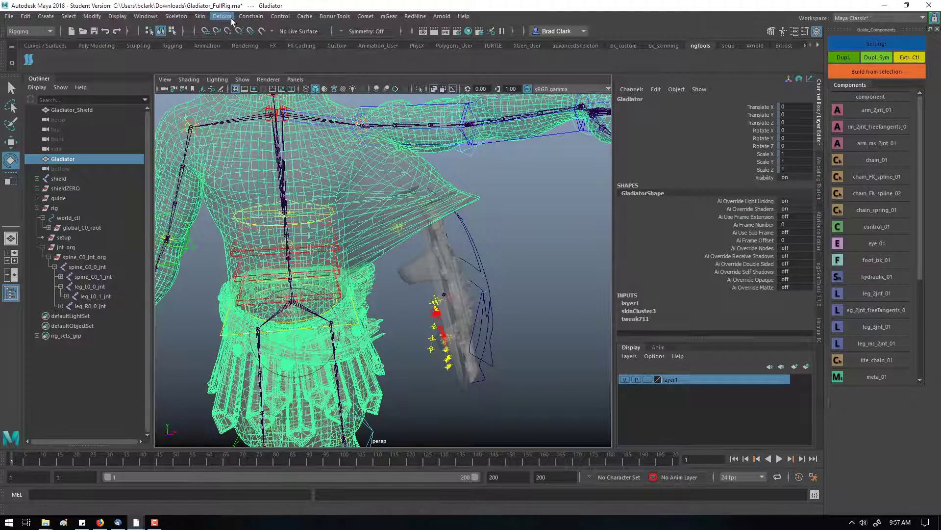
pyautogui.click(200, 16)
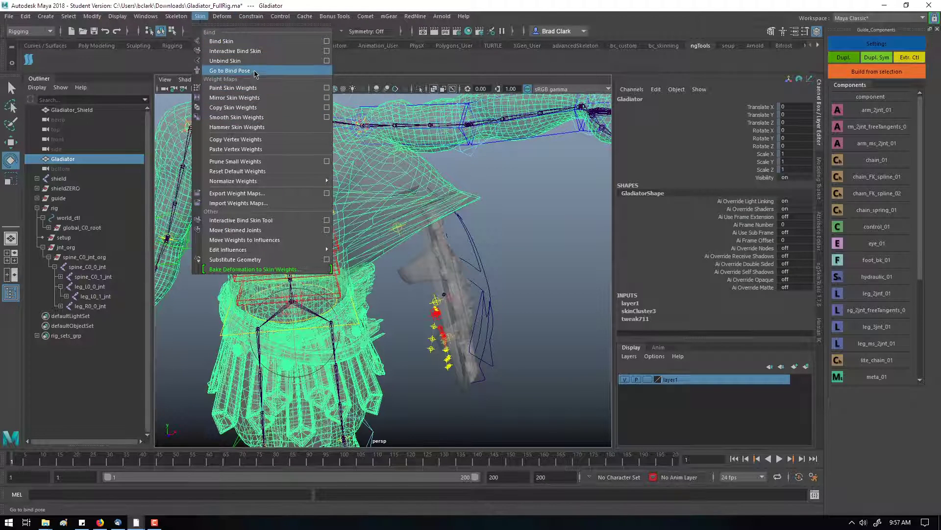
pyautogui.click(230, 71)
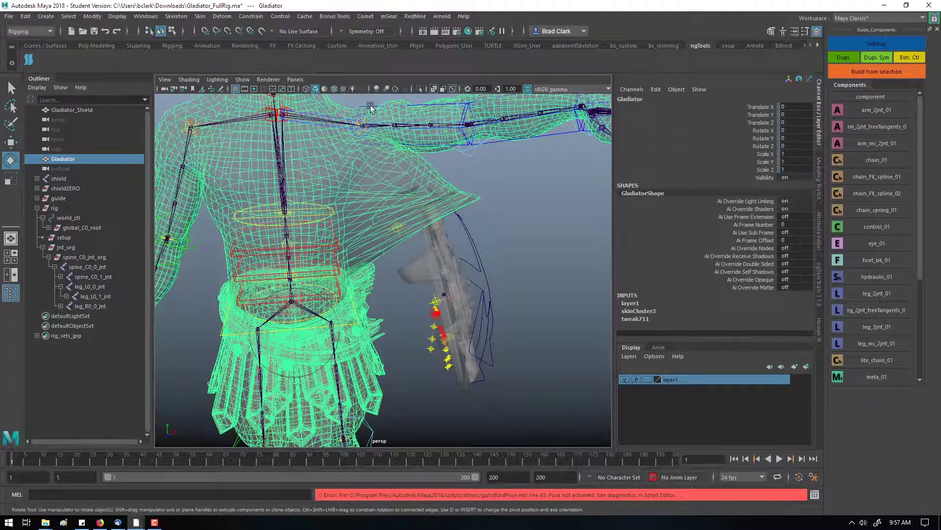
# Set the X, Y and Z rotations of arm_L0_fk0_ctl to 0 and clear the selection.
pyautogui.click(417, 107)
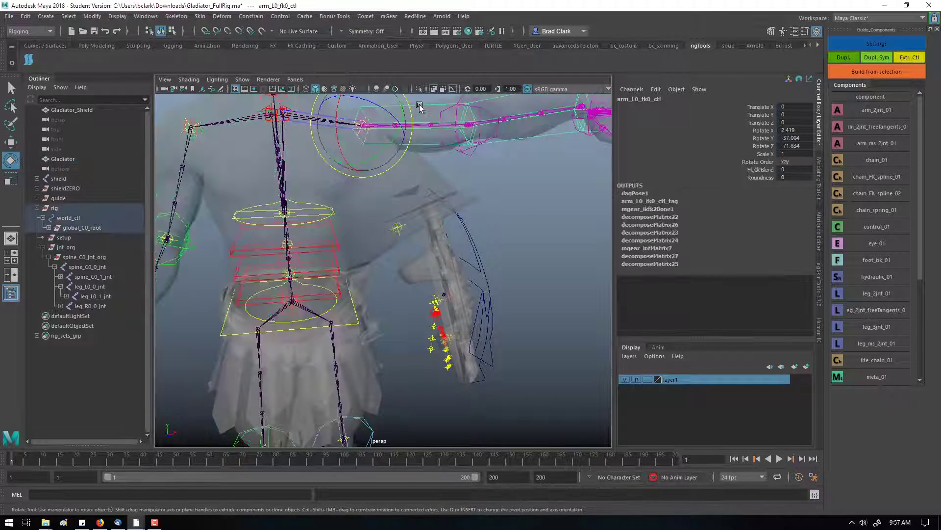
pyautogui.moveTo(802, 144); pyautogui.dragTo(798, 133)
pyautogui.write('0')
pyautogui.press('Return')
pyautogui.keyDown('alt'); pyautogui.moveTo(544, 192); pyautogui.dragTo(483, 165); pyautogui.keyUp('alt')
pyautogui.click(483, 165)
# Unbind the skin from the Gladiator mesh, deleting history and removing joint colors, and close the detach options.
pyautogui.keyDown('alt'); pyautogui.moveTo(374, 206); pyautogui.dragTo(388, 186); pyautogui.keyUp('alt')
pyautogui.click(349, 183)
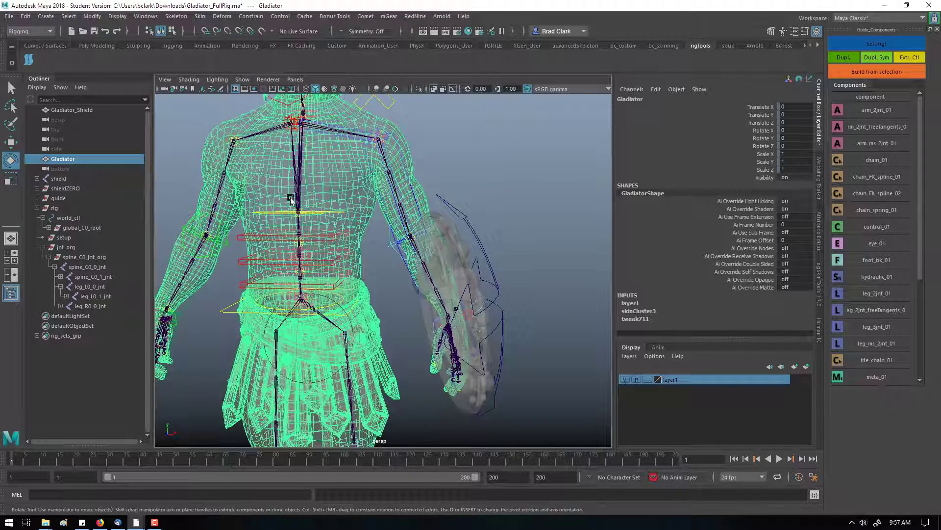
pyautogui.click(222, 16)
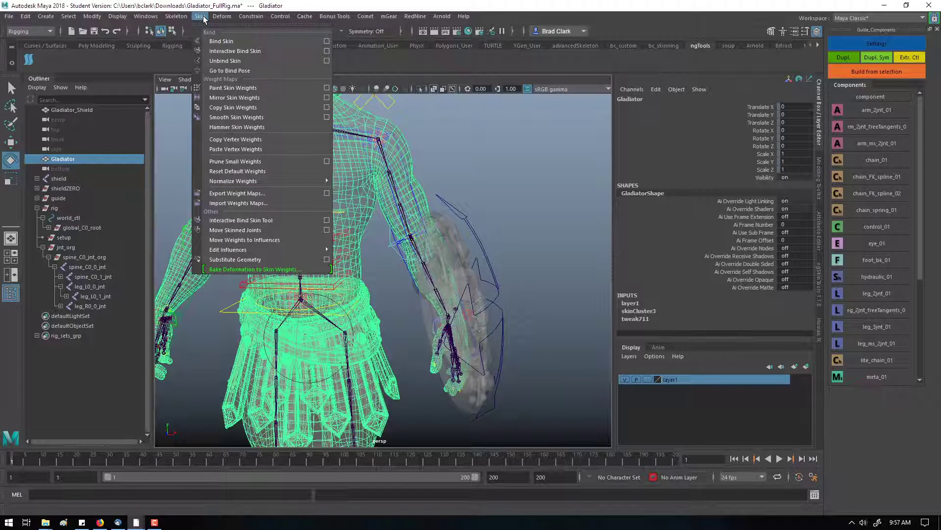
pyautogui.click(327, 60)
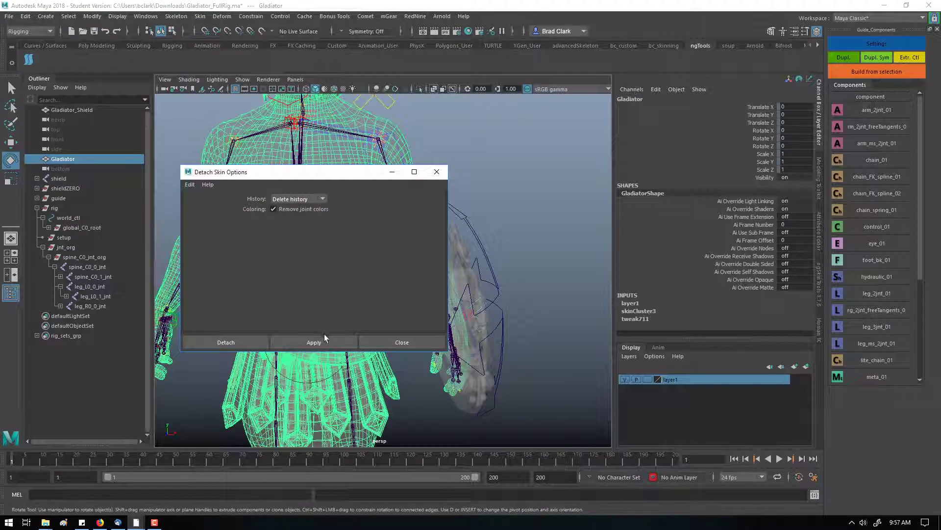
pyautogui.click(324, 340)
pyautogui.click(436, 171)
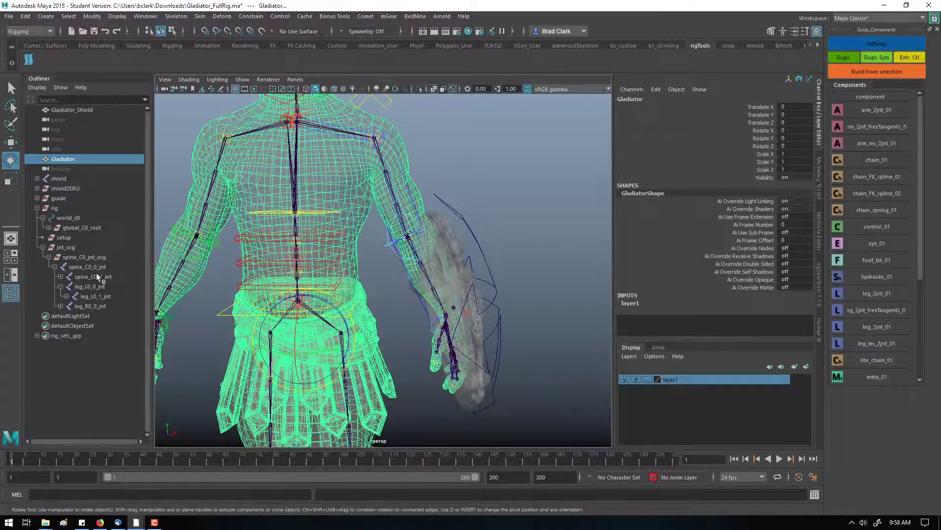
# Bind the Gladiator mesh to the spine_C0_0_jnt joint hierarchy using the Closest in hierarchy method.
pyautogui.click(94, 268)
pyautogui.click(200, 16)
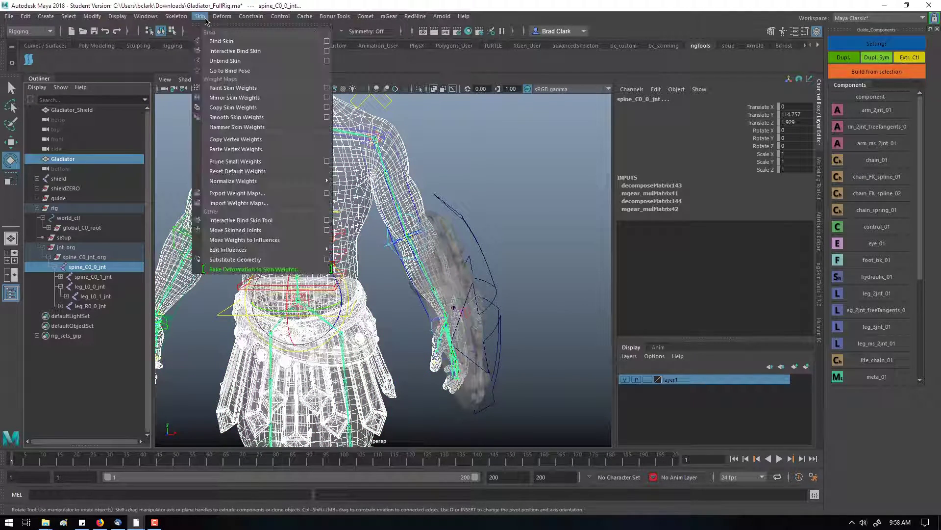
pyautogui.moveTo(320, 43)
pyautogui.moveTo(200, 17)
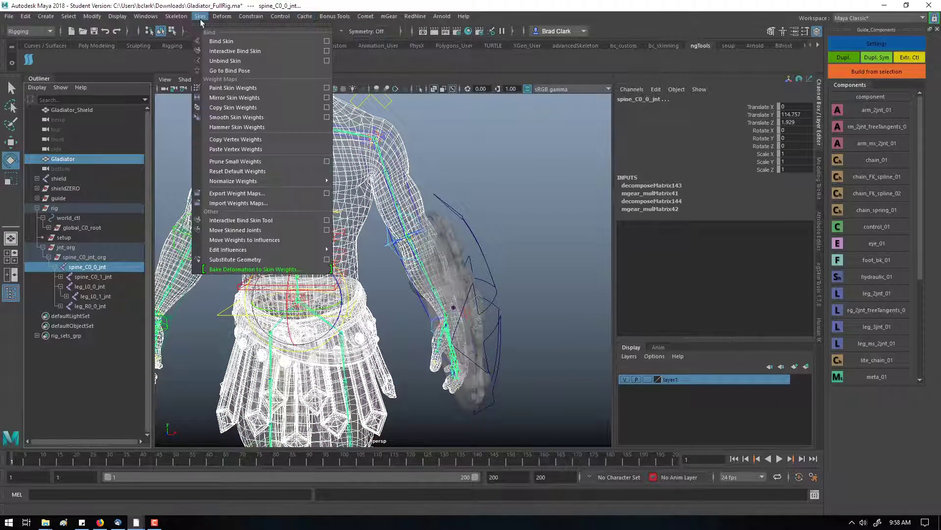
pyautogui.click(315, 41)
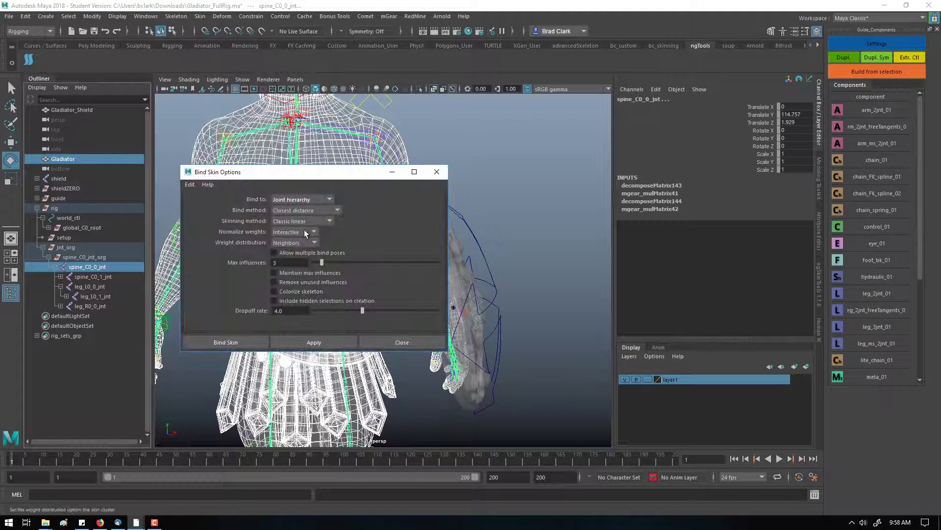
pyautogui.click(307, 197)
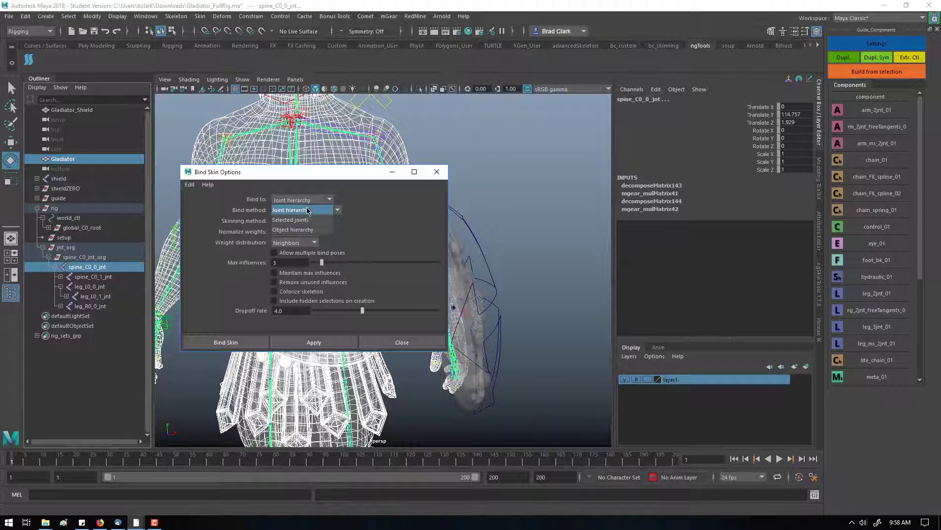
pyautogui.click(312, 210)
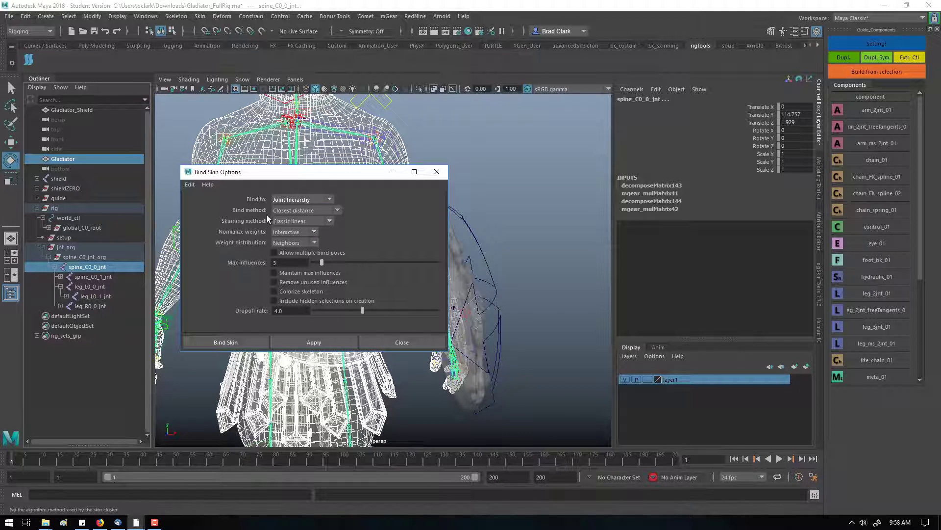
pyautogui.click(285, 212)
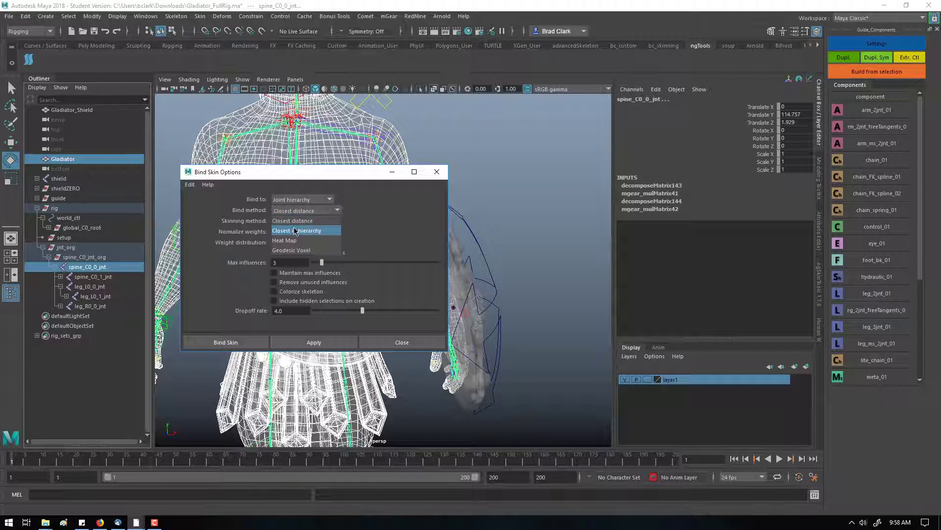
pyautogui.click(294, 231)
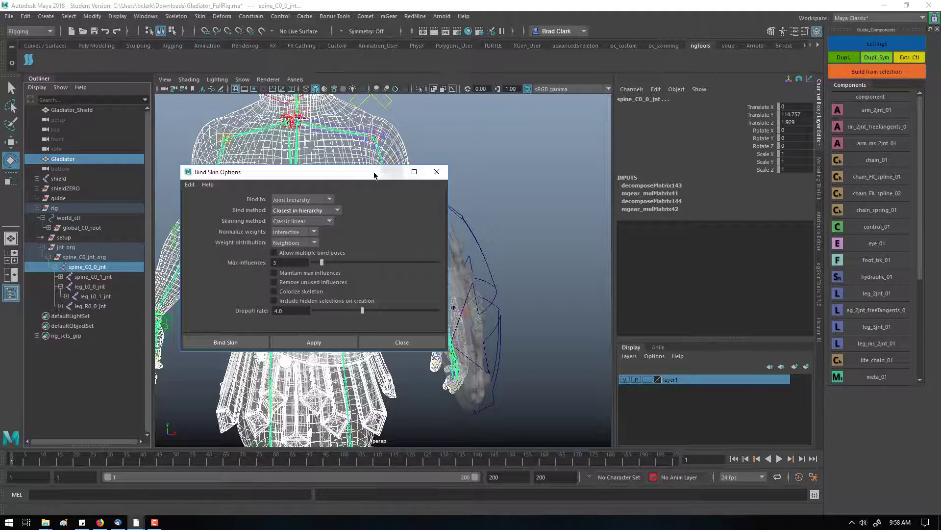
pyautogui.moveTo(382, 172); pyautogui.dragTo(203, 161)
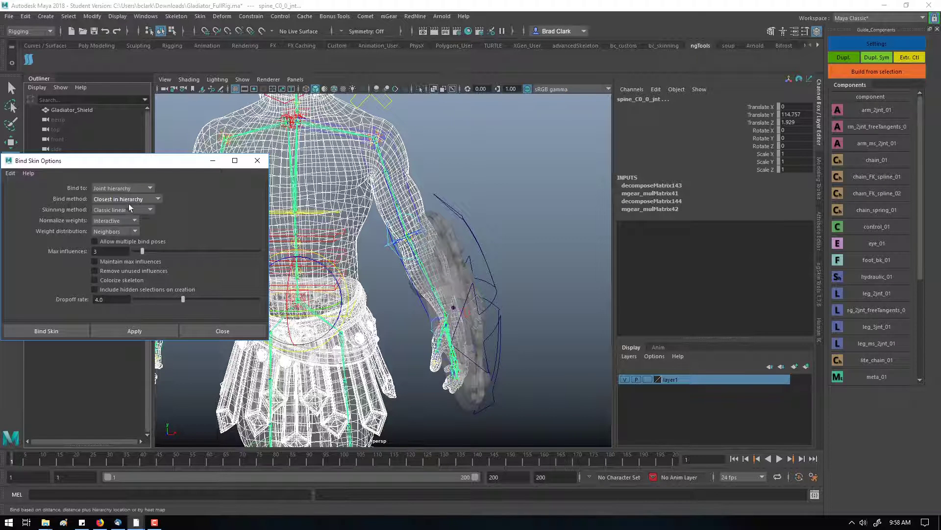
pyautogui.click(147, 329)
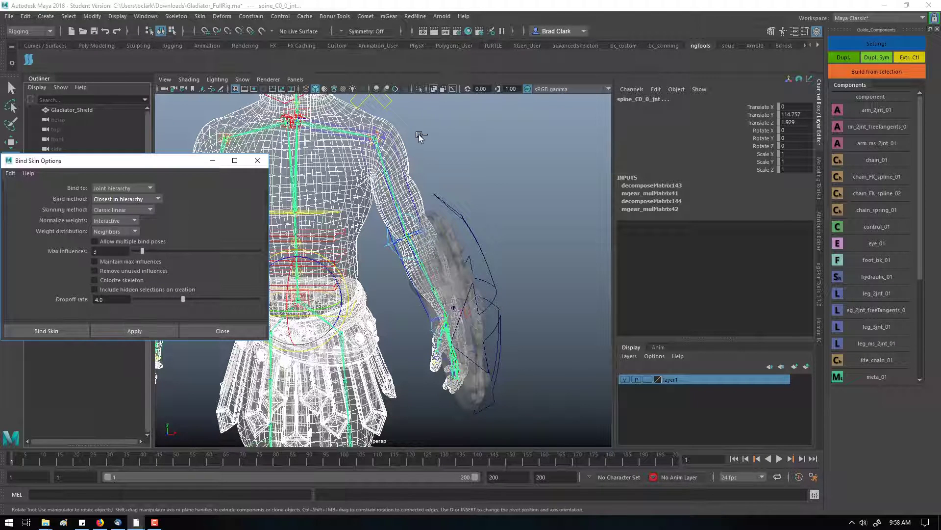
# Rotate arm_L0_fk0_ctl to test the mesh deformation at the left shoulder, and undo the rotation.
pyautogui.click(400, 162)
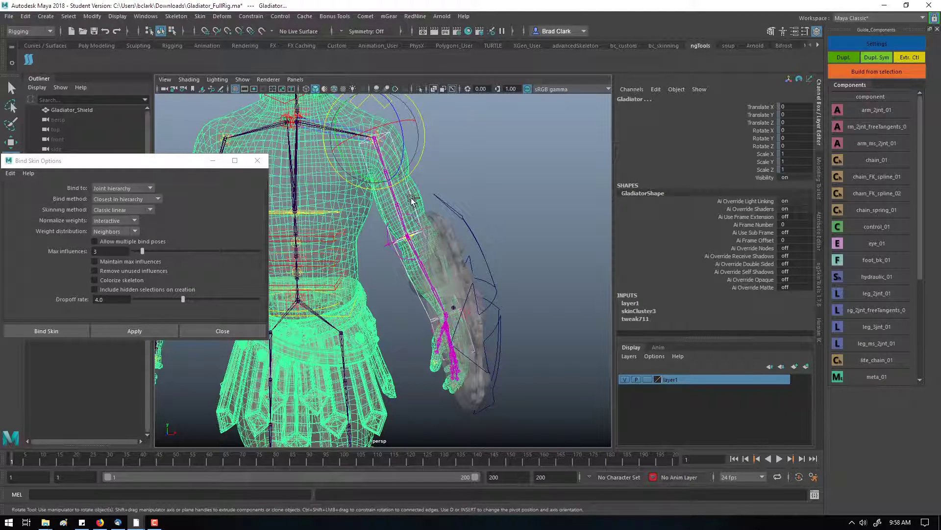
pyautogui.click(414, 180)
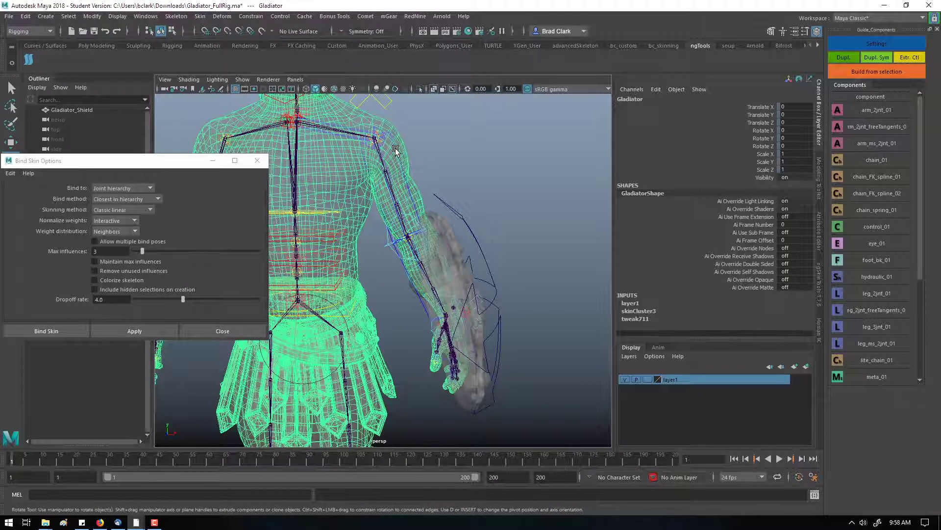
pyautogui.moveTo(410, 156)
pyautogui.mouseDown()
pyautogui.moveTo(414, 182)
pyautogui.moveTo(412, 145)
pyautogui.moveTo(430, 108)
pyautogui.mouseUp()
pyautogui.hotkey('ctrl', 'z')
pyautogui.moveTo(382, 150); pyautogui.dragTo(419, 161)
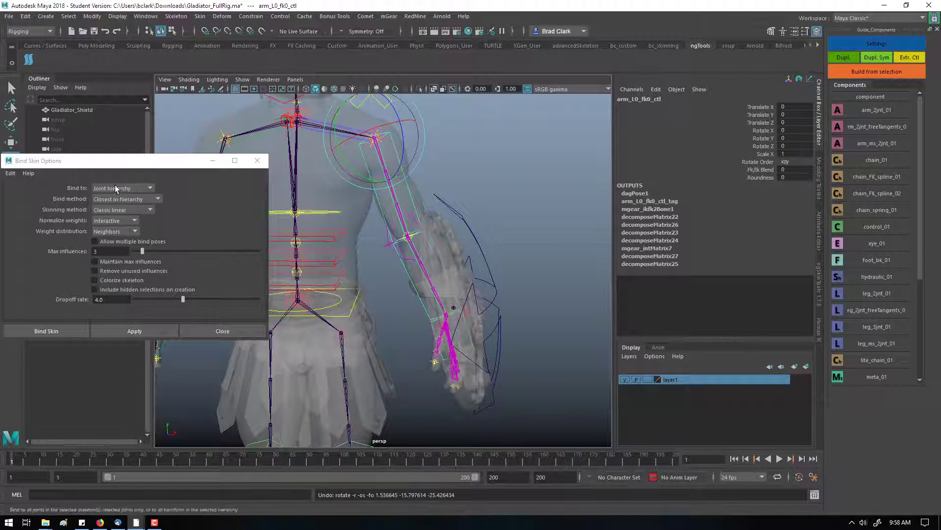
# Raise the left foot control to test the leg deformation, and undo the move.
pyautogui.keyDown('alt'); pyautogui.moveTo(463, 304); pyautogui.dragTo(444, 267); pyautogui.keyUp('alt')
pyautogui.keyDown('alt'); pyautogui.moveTo(435, 316); pyautogui.dragTo(461, 362); pyautogui.keyUp('alt')
pyautogui.click(449, 395)
pyautogui.click(448, 392)
pyautogui.press('w')
pyautogui.moveTo(439, 379); pyautogui.dragTo(445, 304)
pyautogui.hotkey('ctrl', 'z')
# Pull leg_L0_mid_ctl outward to test how the left knee and skirt deform, and undo each move.
pyautogui.click(440, 286)
pyautogui.press('e')
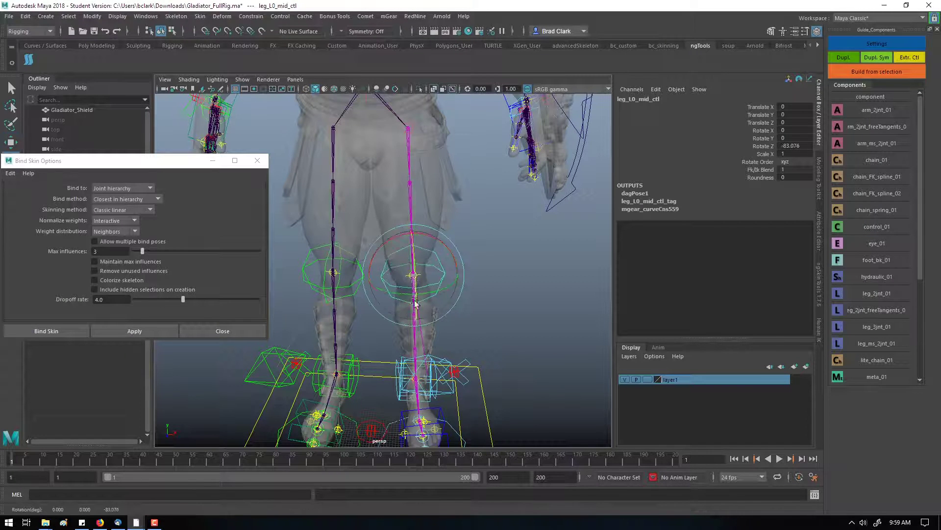
pyautogui.press('w')
pyautogui.moveTo(413, 276); pyautogui.dragTo(564, 267)
pyautogui.hotkey('ctrl', 'z')
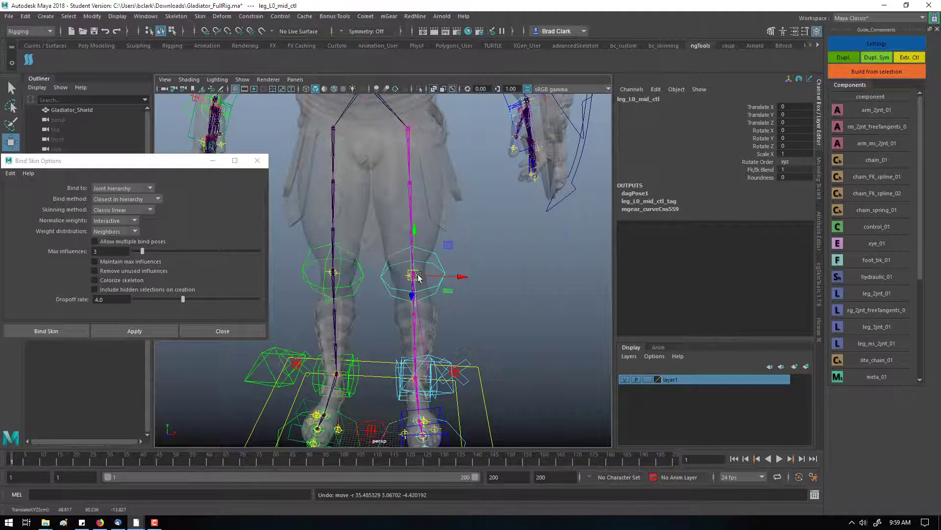
pyautogui.moveTo(416, 277); pyautogui.dragTo(511, 273)
pyautogui.click(399, 240)
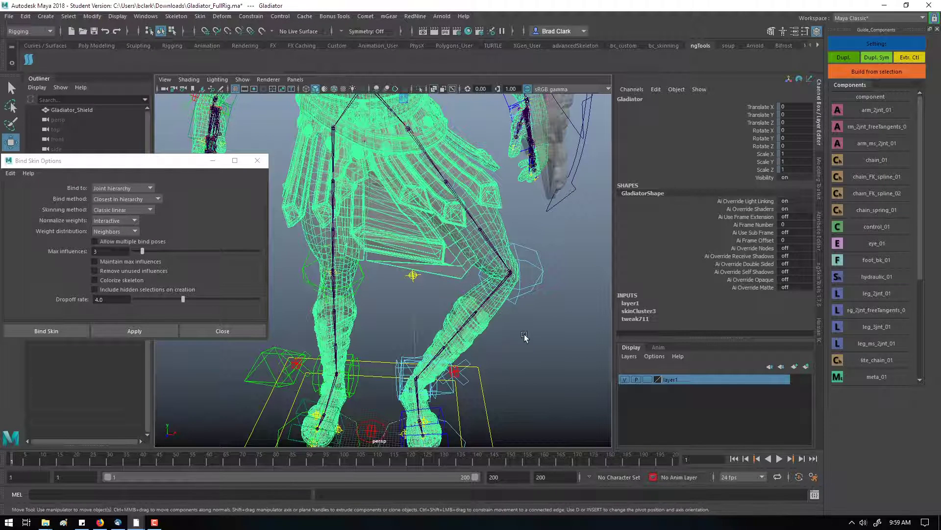
pyautogui.hotkey('ctrl', 'z')
pyautogui.hotkey('ctrl', 'z')
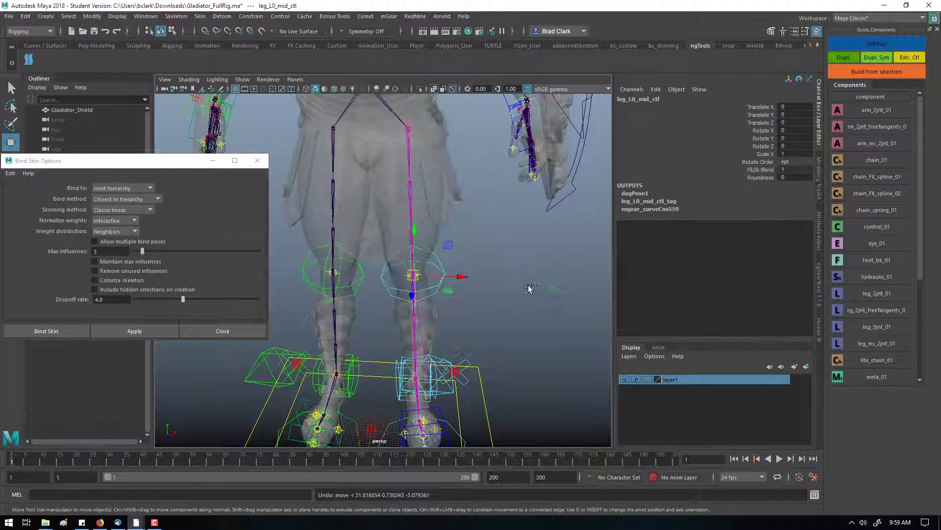
# Unbind the skin from the Gladiator mesh.
pyautogui.click(442, 218)
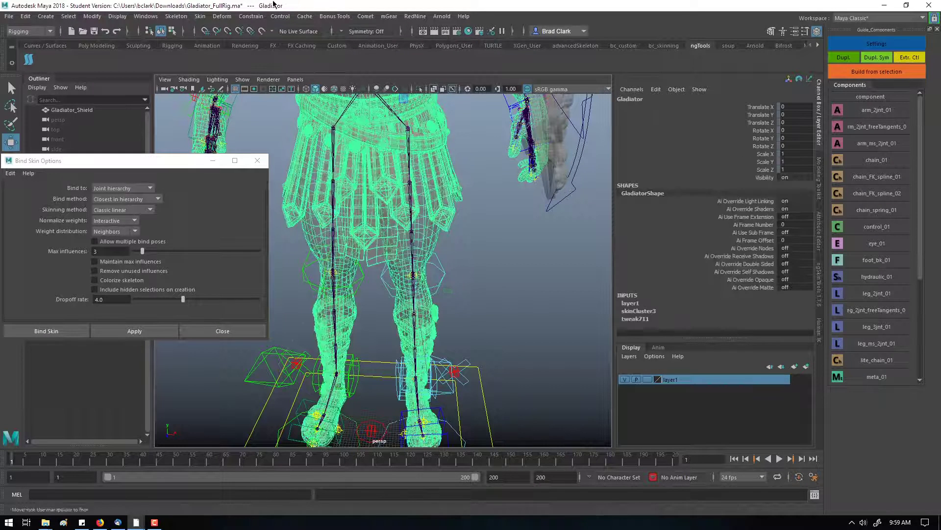
pyautogui.click(199, 16)
pyautogui.click(233, 61)
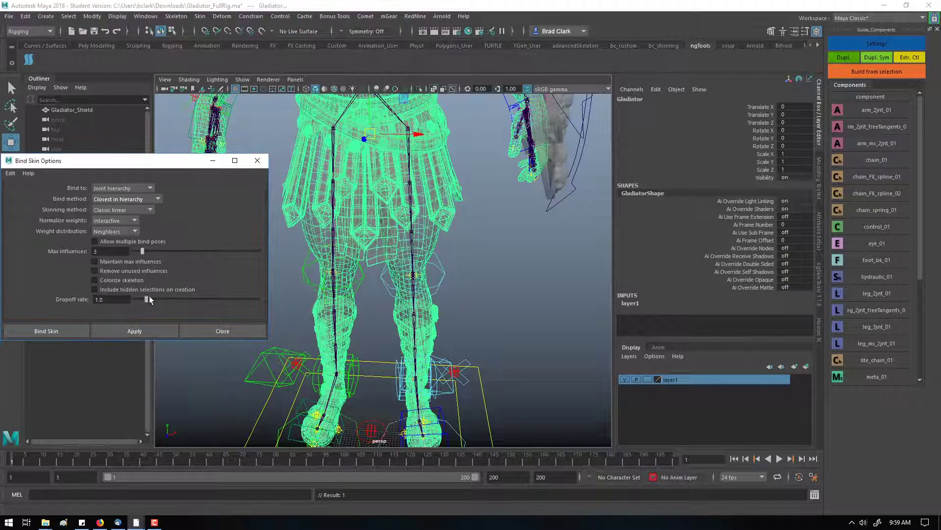
# Set the skin binding options to a dropoff rate of 2.6, the Geodesic Voxel method and 5 max influences.
pyautogui.moveTo(163, 296); pyautogui.dragTo(194, 304)
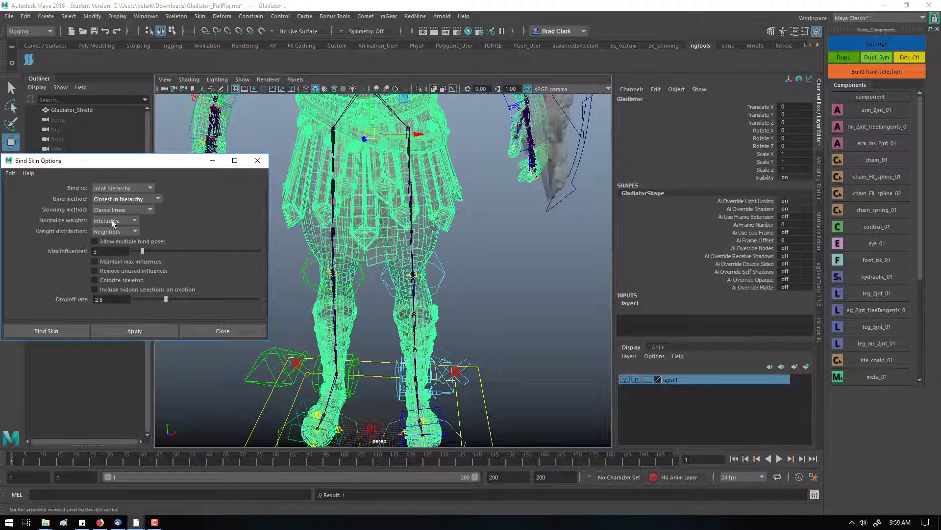
pyautogui.click(122, 199)
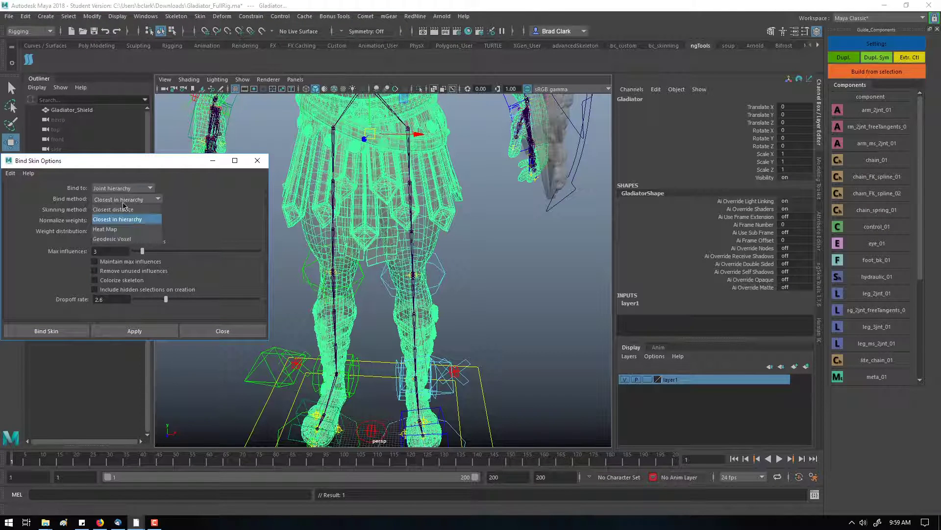
pyautogui.click(127, 239)
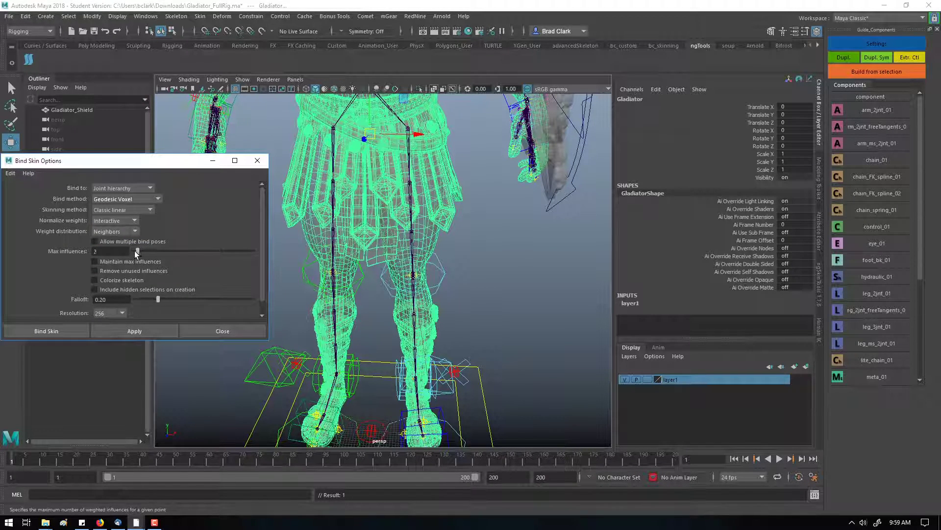
pyautogui.moveTo(145, 255); pyautogui.dragTo(150, 254)
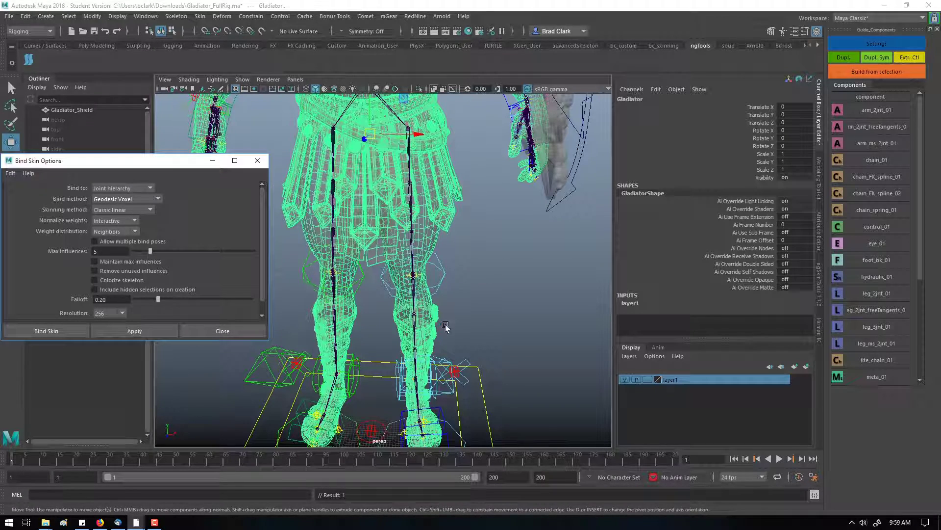
# Clear the mesh selection and close the Bind Skin options without binding.
pyautogui.keyDown('alt'); pyautogui.moveTo(480, 233); pyautogui.dragTo(502, 216); pyautogui.keyUp('alt')
pyautogui.keyDown('alt'); pyautogui.moveTo(502, 217); pyautogui.dragTo(517, 298, button='middle'); pyautogui.keyUp('alt')
pyautogui.keyDown('alt'); pyautogui.moveTo(517, 298); pyautogui.dragTo(432, 295, button='right'); pyautogui.keyUp('alt')
pyautogui.keyDown('alt'); pyautogui.moveTo(432, 296); pyautogui.dragTo(435, 244, button='middle'); pyautogui.keyUp('alt')
pyautogui.keyDown('alt'); pyautogui.moveTo(436, 243); pyautogui.dragTo(483, 291, button='right'); pyautogui.keyUp('alt')
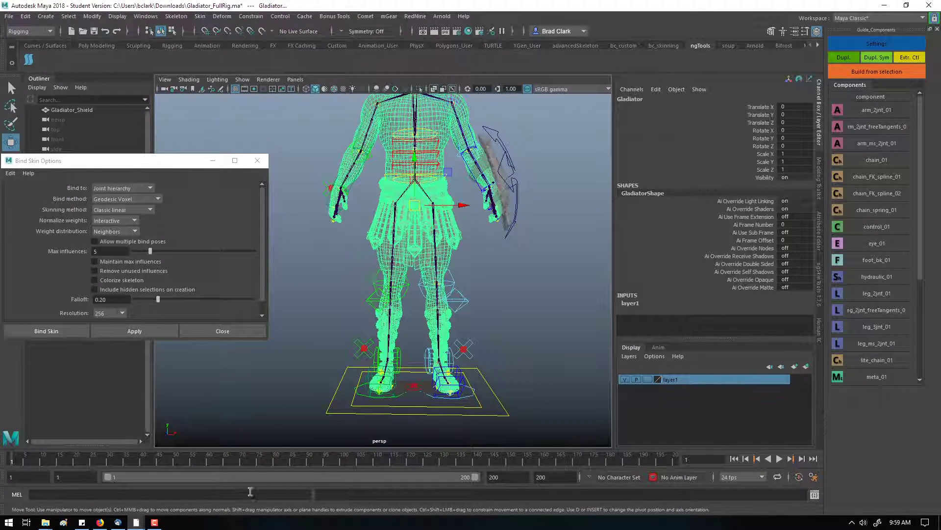
pyautogui.click(491, 358)
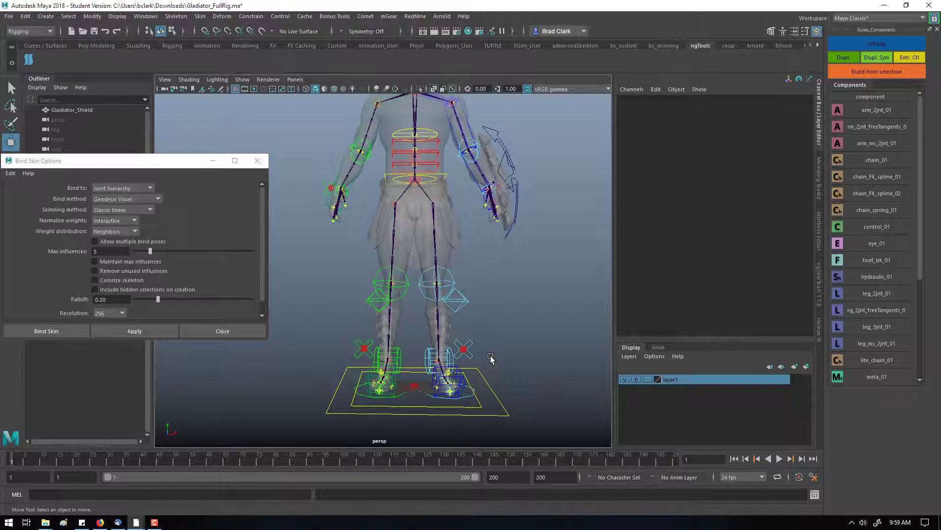
pyautogui.keyDown('alt'); pyautogui.moveTo(491, 357); pyautogui.dragTo(492, 232); pyautogui.keyUp('alt')
pyautogui.click(257, 161)
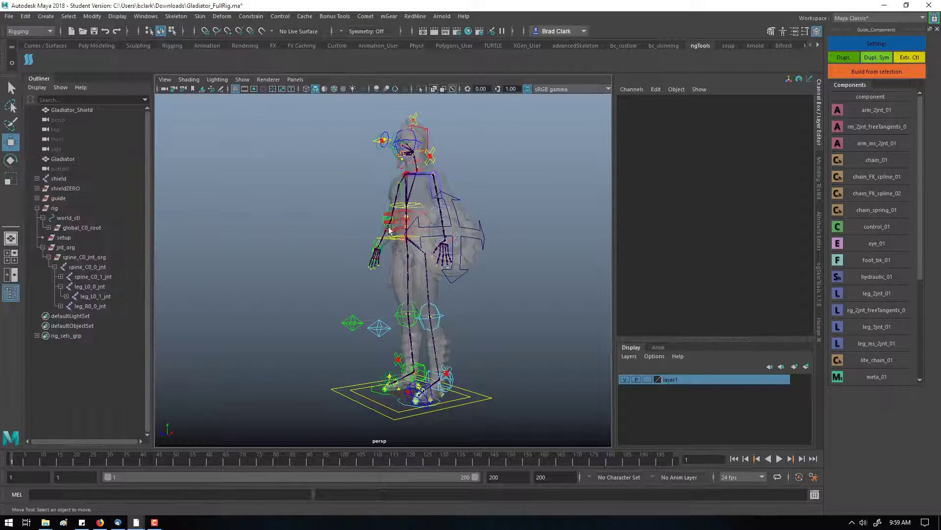
# Detach mGear's Skinning commands as a floating window and try Select Skin Deformers.
pyautogui.keyDown('alt'); pyautogui.moveTo(367, 245); pyautogui.dragTo(441, 274); pyautogui.keyUp('alt')
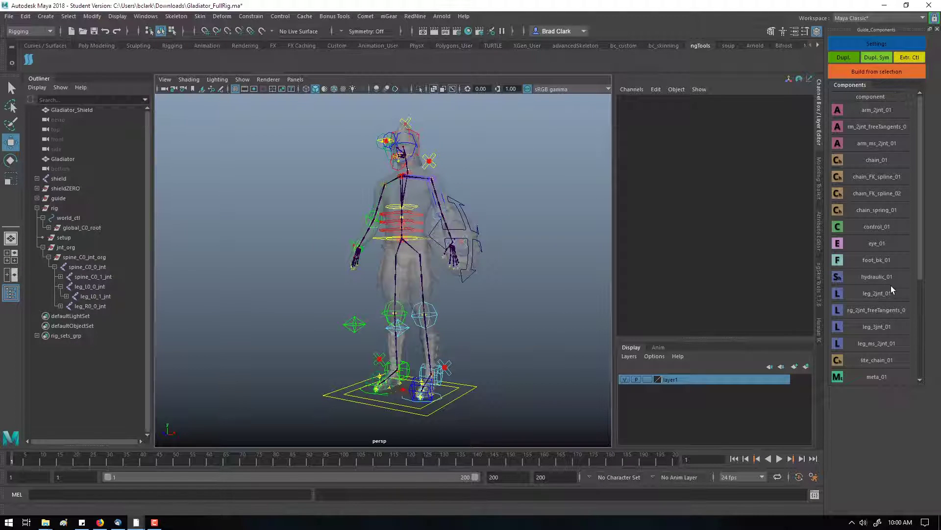
pyautogui.click(389, 16)
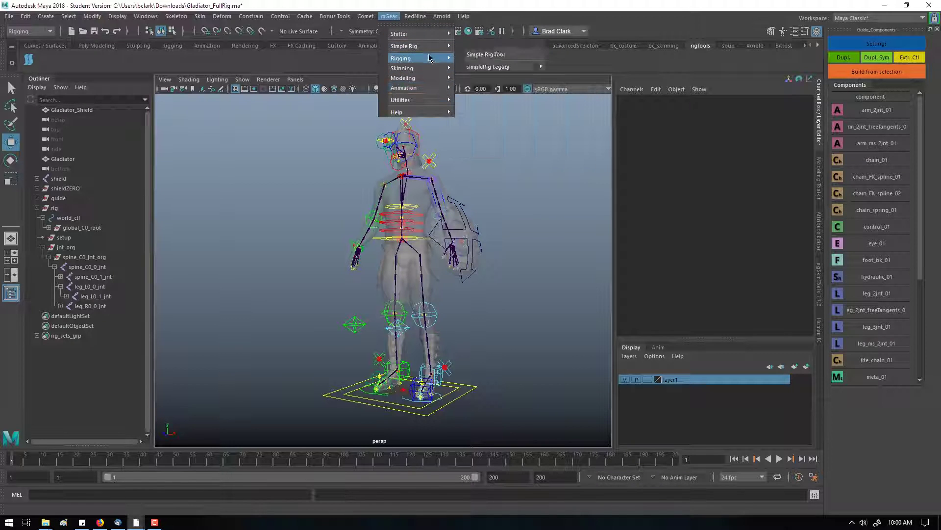
pyautogui.moveTo(441, 69)
pyautogui.click(507, 67)
pyautogui.click(506, 94)
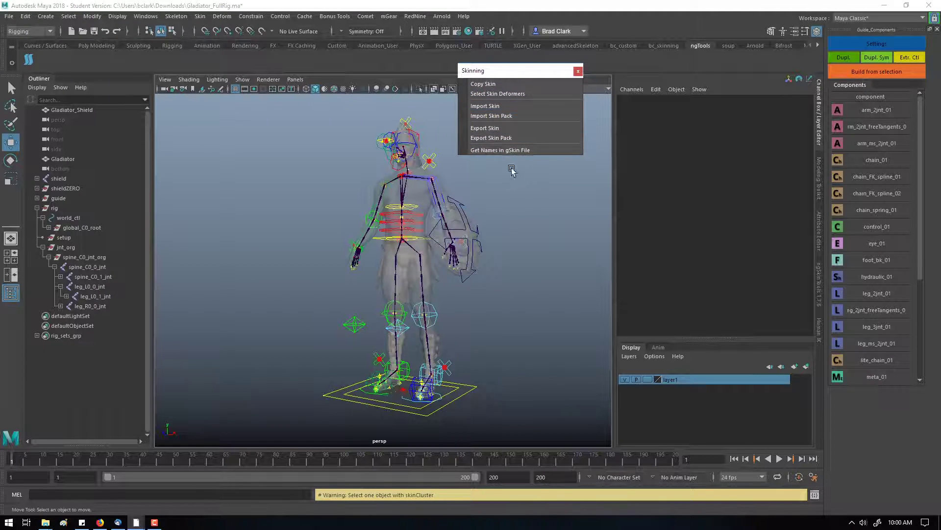
# Open mGear's Simple Rig tool and place its window beside the character.
pyautogui.click(389, 17)
pyautogui.moveTo(430, 58)
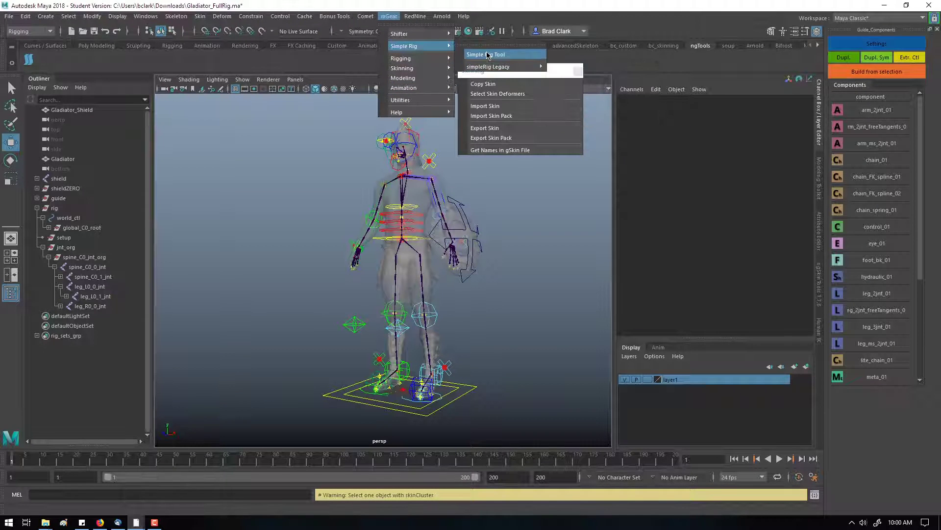
pyautogui.click(486, 55)
pyautogui.moveTo(487, 210); pyautogui.dragTo(510, 164)
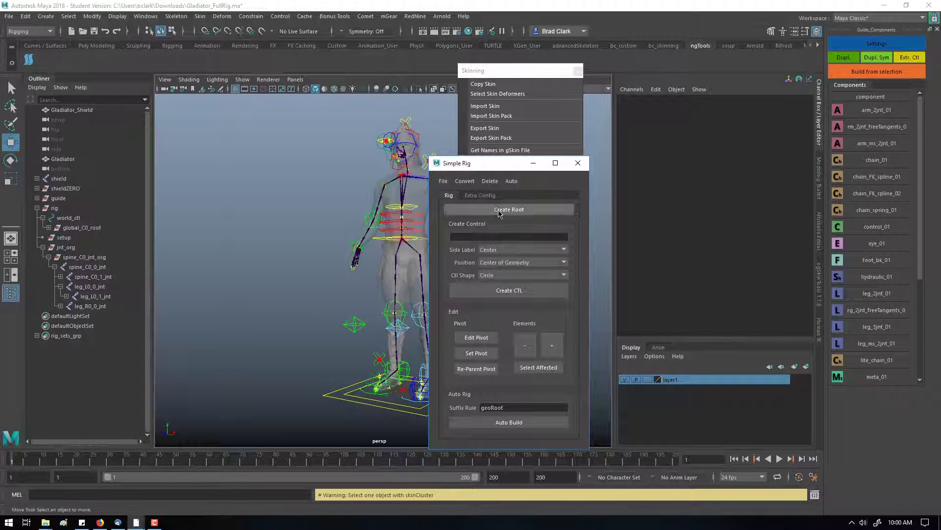
pyautogui.moveTo(488, 165); pyautogui.dragTo(574, 152)
# Test moving shieldCtrl, undo the move, and locate the control in the Outliner.
pyautogui.click(469, 277)
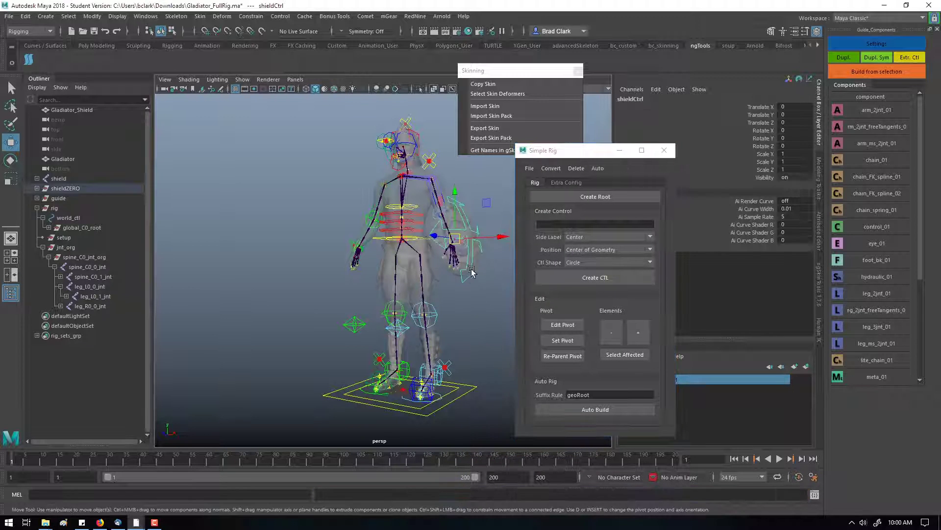
pyautogui.moveTo(457, 238)
pyautogui.mouseDown()
pyautogui.moveTo(496, 232)
pyautogui.moveTo(471, 230)
pyautogui.mouseUp()
pyautogui.hotkey('ctrl', 'z')
pyautogui.hotkey('ctrl', 'z')
pyautogui.press('f')
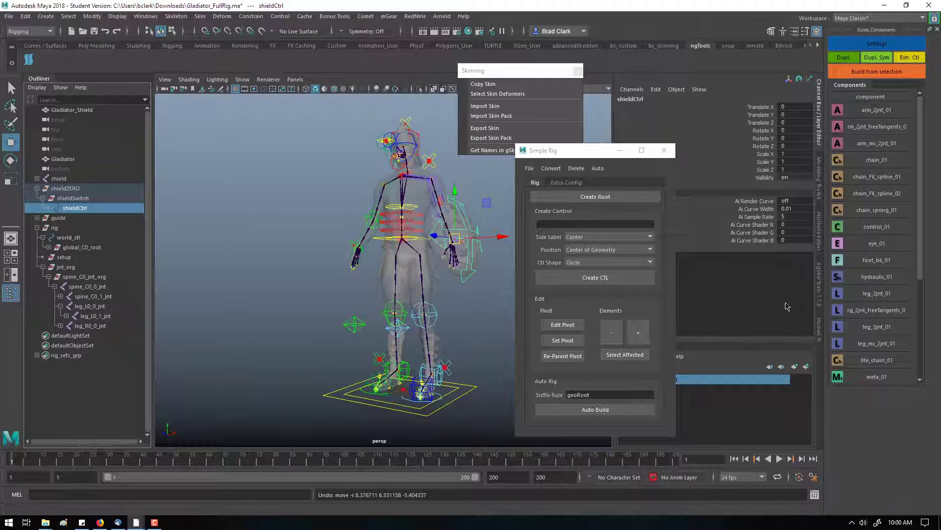
# Close the Simple Rig window and the floating Skinning window.
pyautogui.click(664, 150)
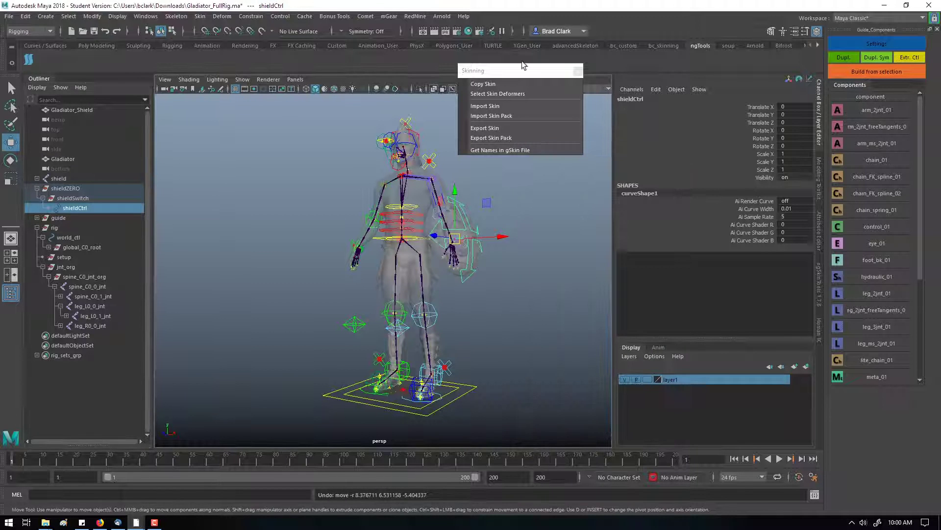
pyautogui.click(574, 71)
pyautogui.keyDown('alt'); pyautogui.moveTo(473, 205); pyautogui.dragTo(428, 245); pyautogui.keyUp('alt')
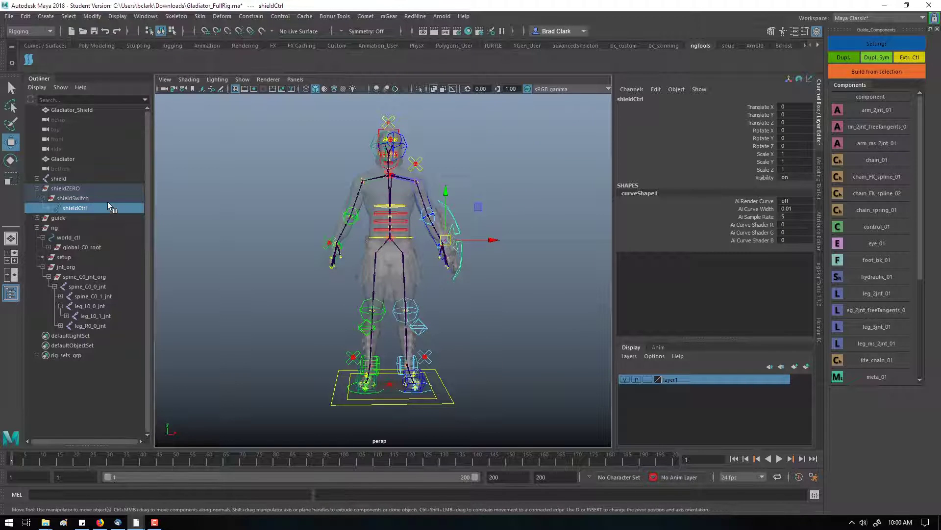
pyautogui.keyDown('alt'); pyautogui.moveTo(448, 197); pyautogui.dragTo(364, 278); pyautogui.keyUp('alt')
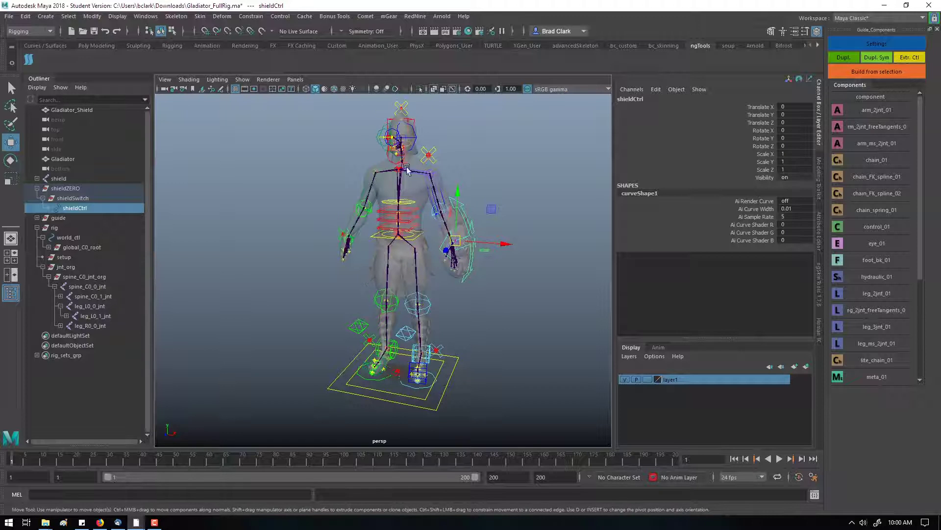